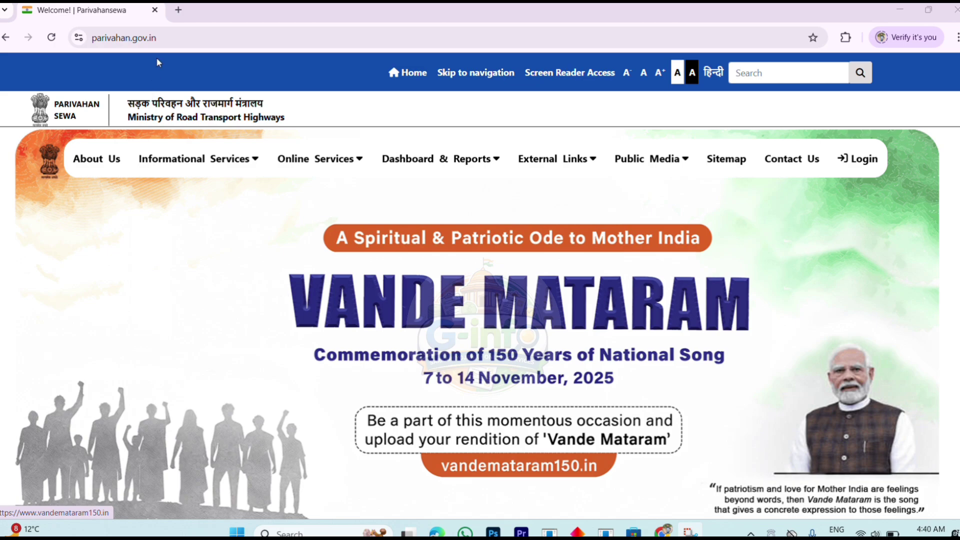
Search Google for 'privahan' in a new browser tab.
{"action": "left_click", "coordinate": [178, 10]}
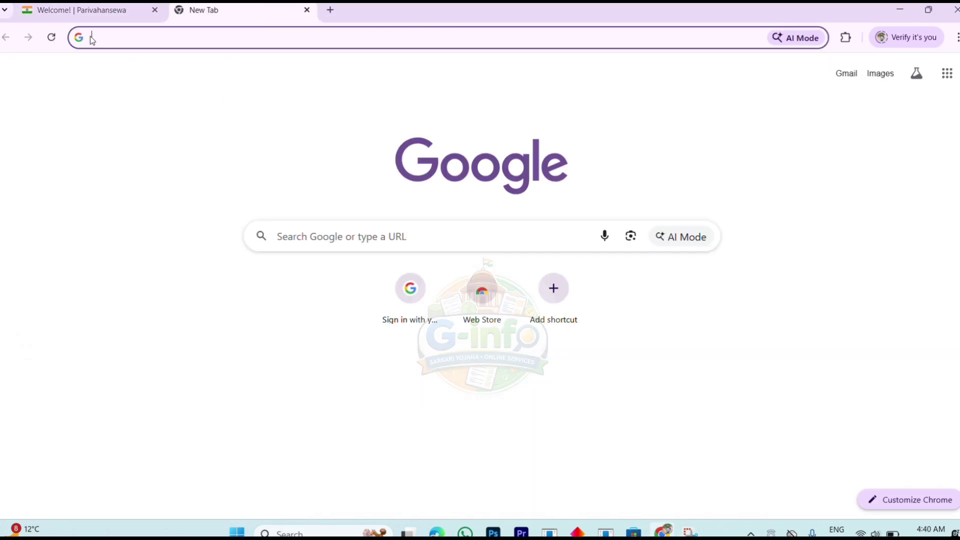
{"action": "left_click", "coordinate": [354, 233]}
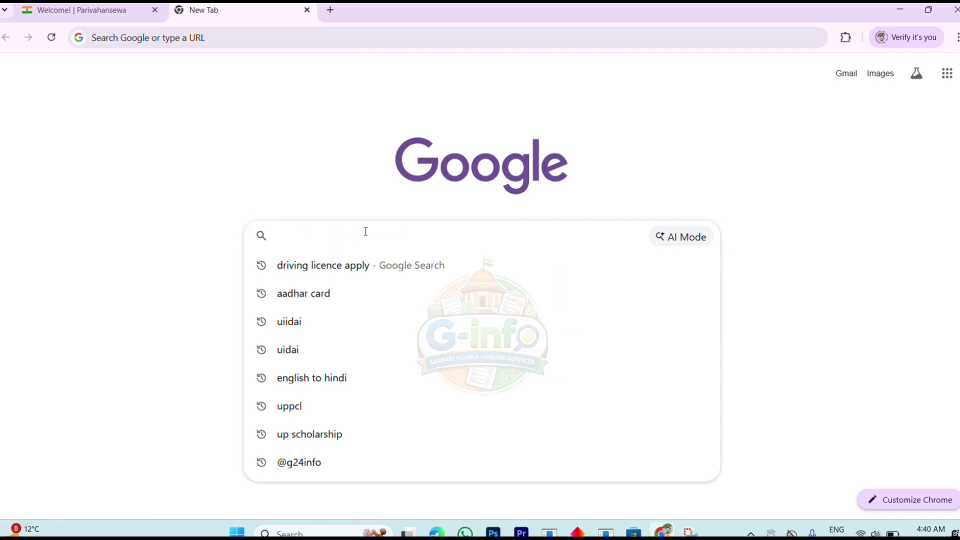
{"action": "type", "text": "d"}
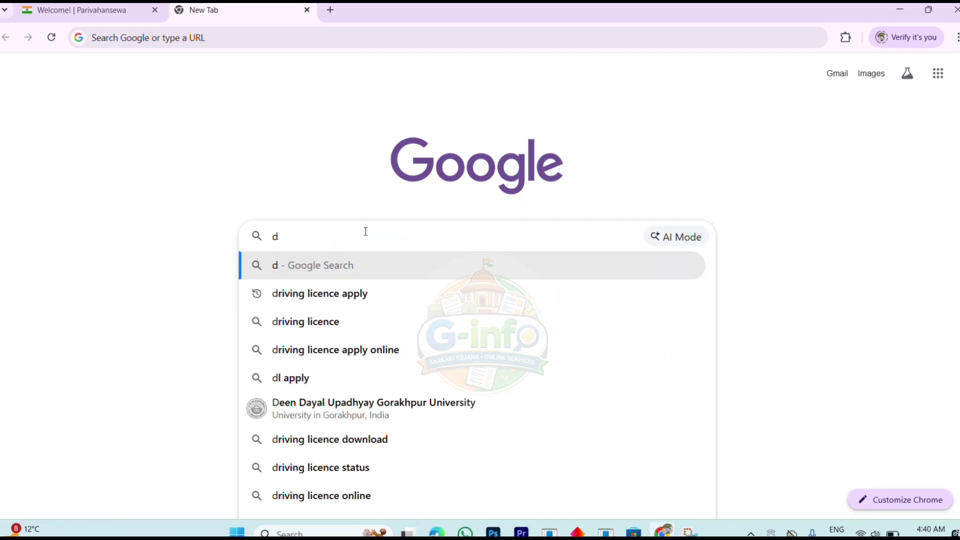
{"action": "key", "text": "BackSpace"}
{"action": "type", "text": "pro"}
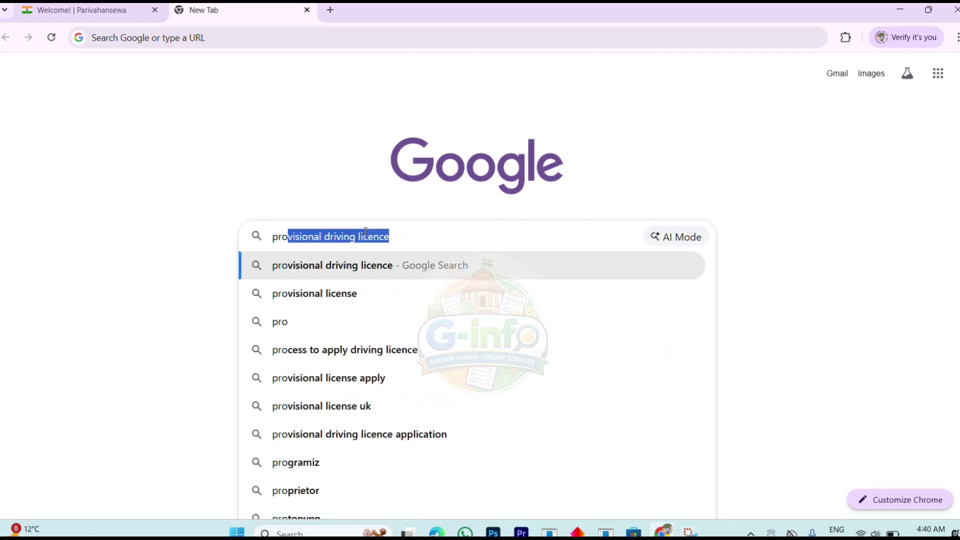
{"action": "type", "text": "v"}
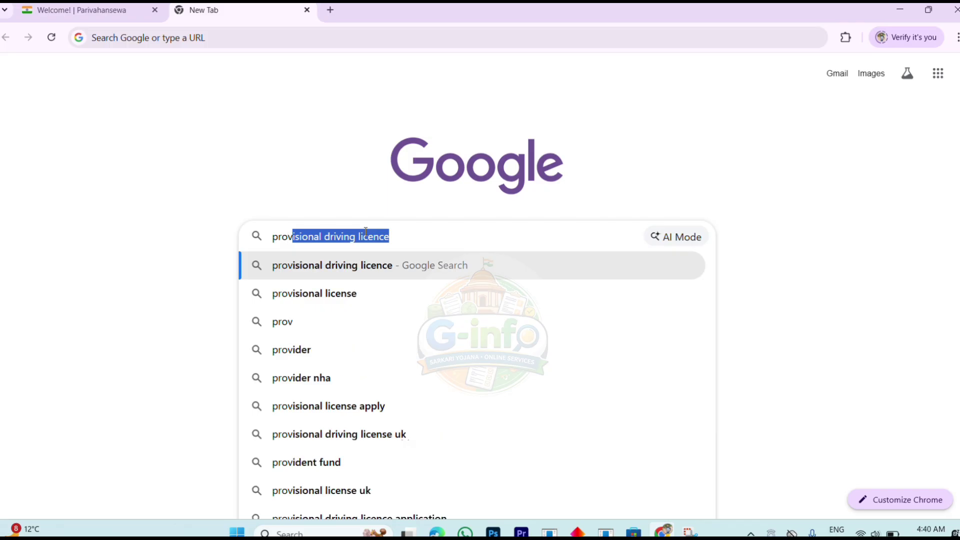
{"action": "key", "text": "BackSpace"}
{"action": "key", "text": "BackSpace"}
{"action": "key", "text": "BackSpace"}
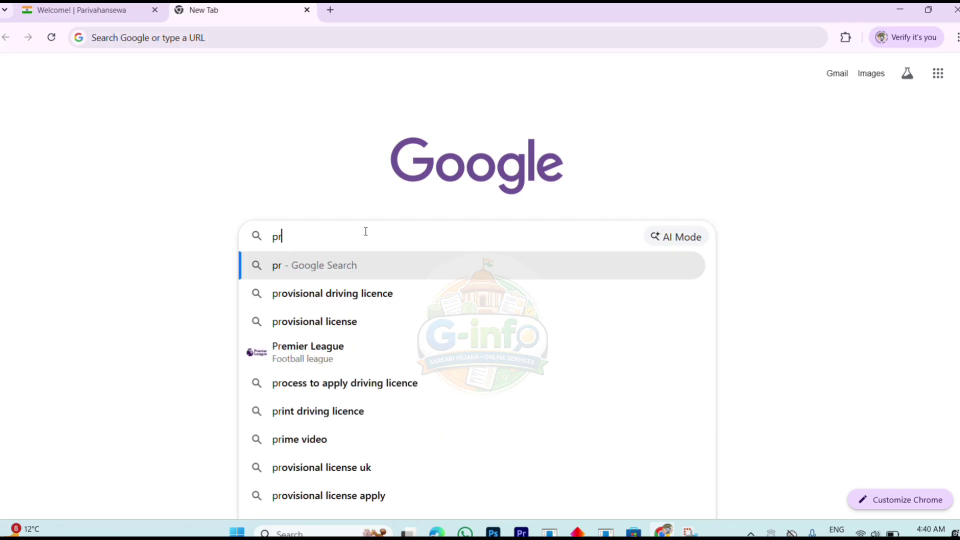
{"action": "type", "text": "ivah"}
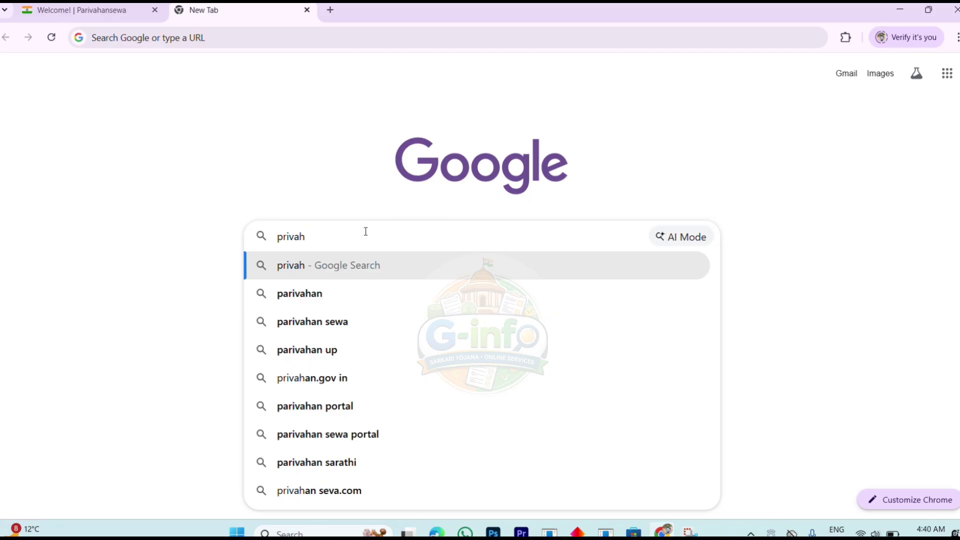
{"action": "type", "text": "an"}
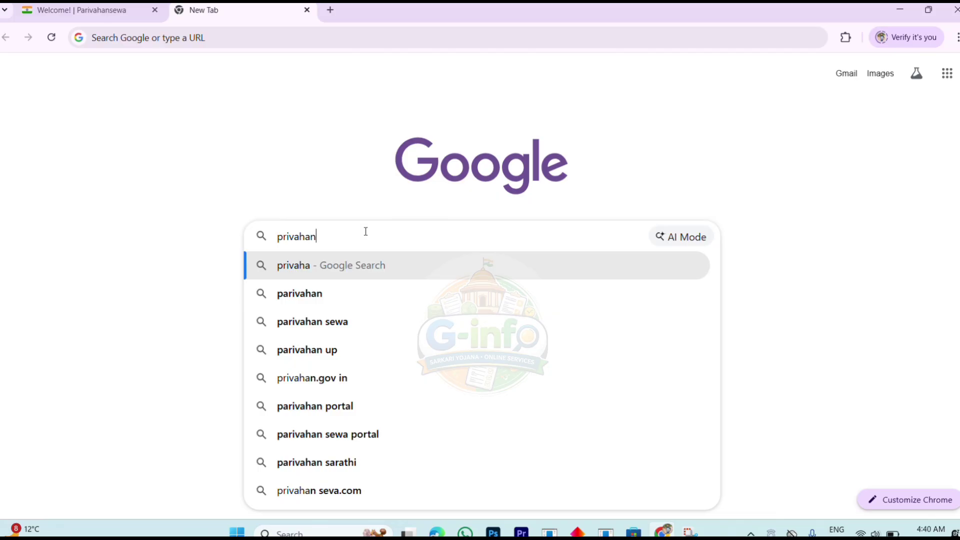
{"action": "key", "text": "Return"}
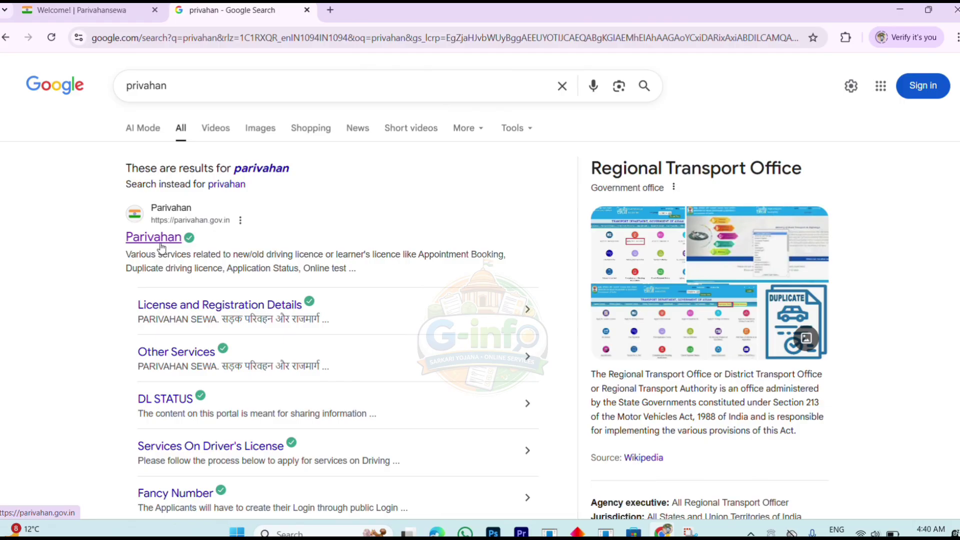
Open the official Parivahan site and close the Update Your Mobile Number notice.
{"action": "left_click", "coordinate": [153, 238]}
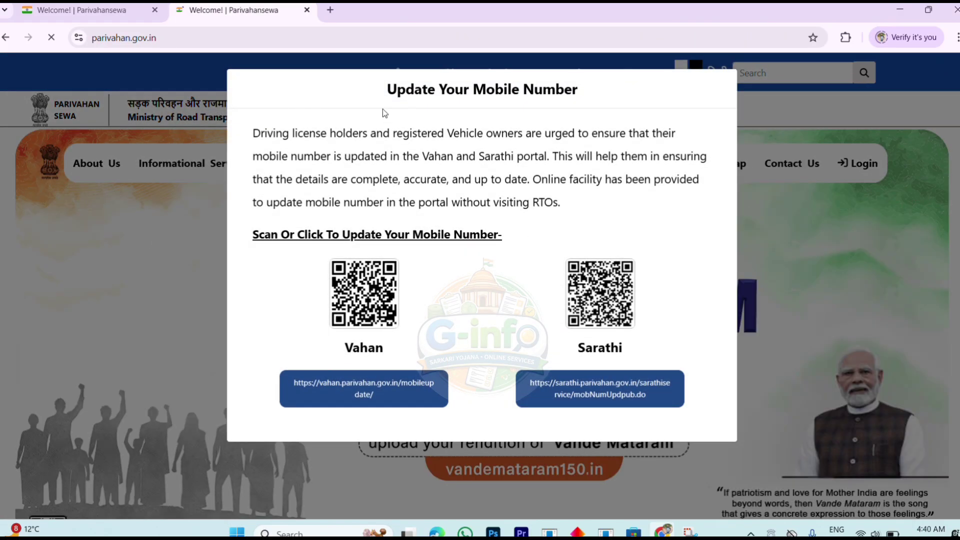
{"action": "left_click_drag", "start_coordinate": [389, 91], "coordinate": [572, 90]}
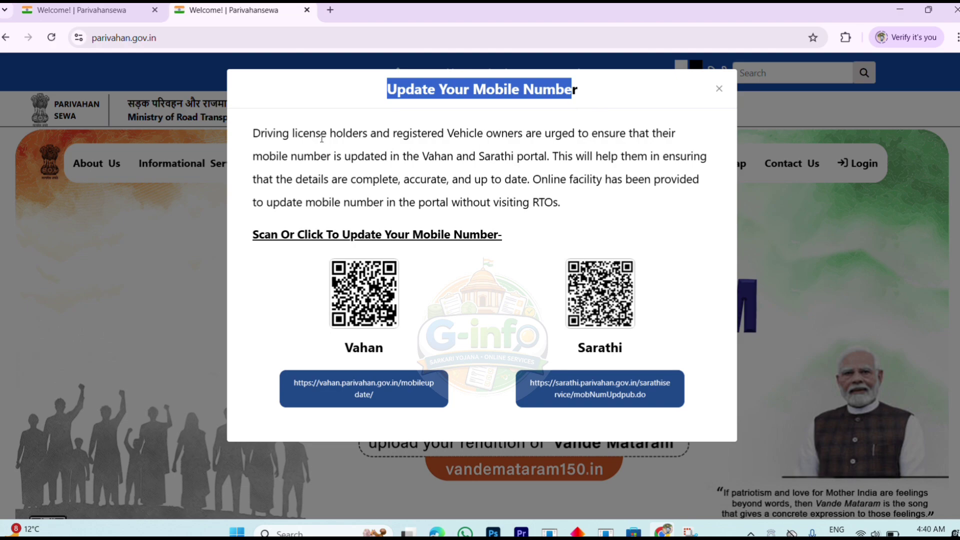
{"action": "left_click_drag", "start_coordinate": [260, 133], "coordinate": [561, 202]}
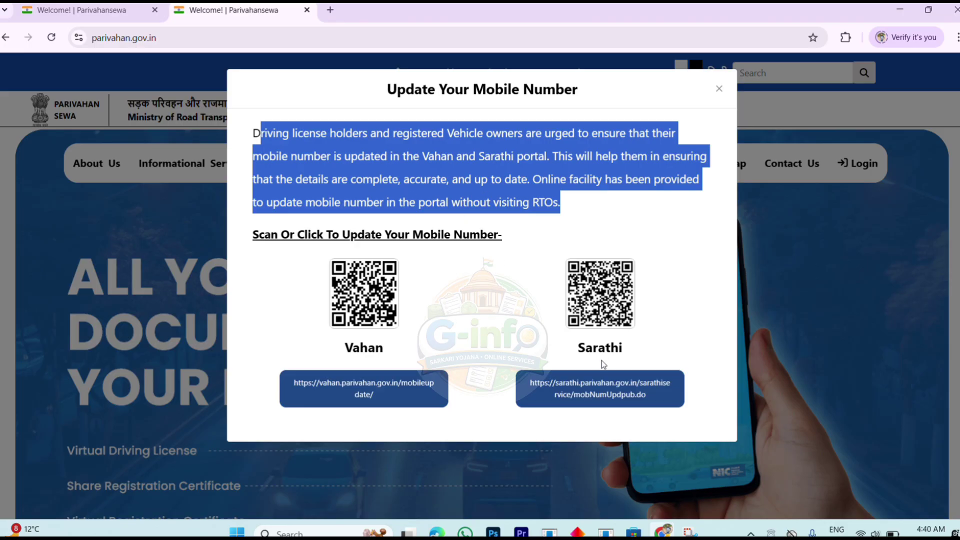
{"action": "left_click", "coordinate": [720, 89]}
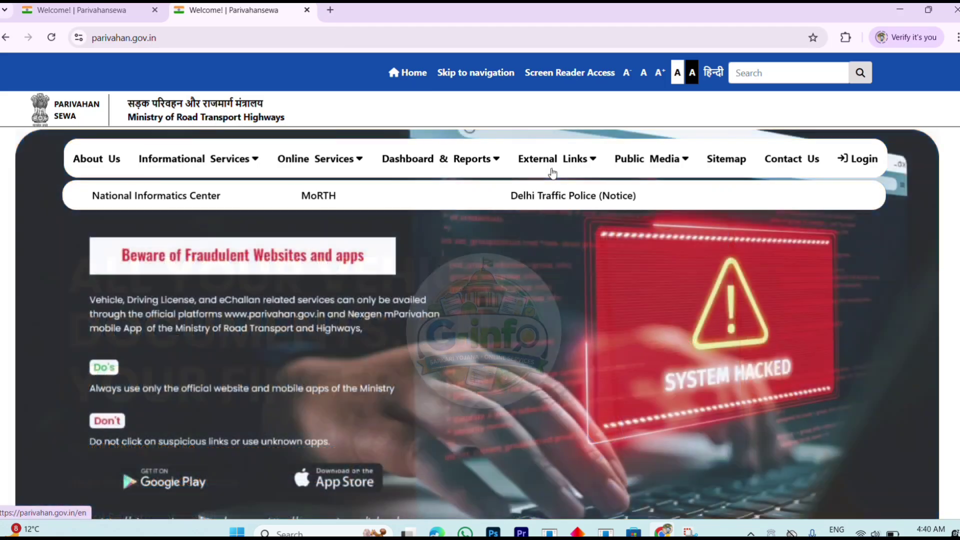
Scroll down to the Driving License Related Services cards.
{"action": "scroll", "coordinate": [336, 281], "scroll_direction": "down", "scroll_amount": 8}
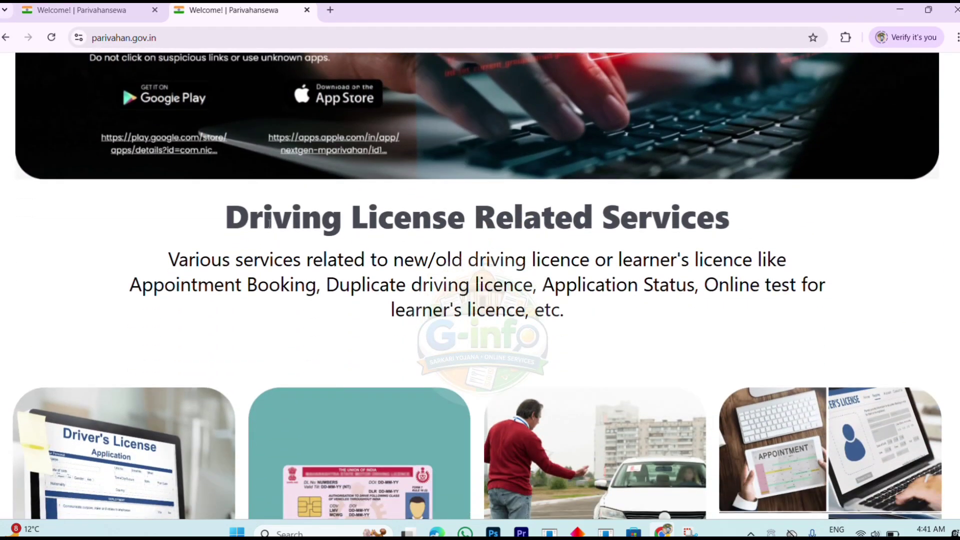
{"action": "left_click_drag", "start_coordinate": [228, 216], "coordinate": [724, 244]}
{"action": "left_click", "coordinate": [222, 269]}
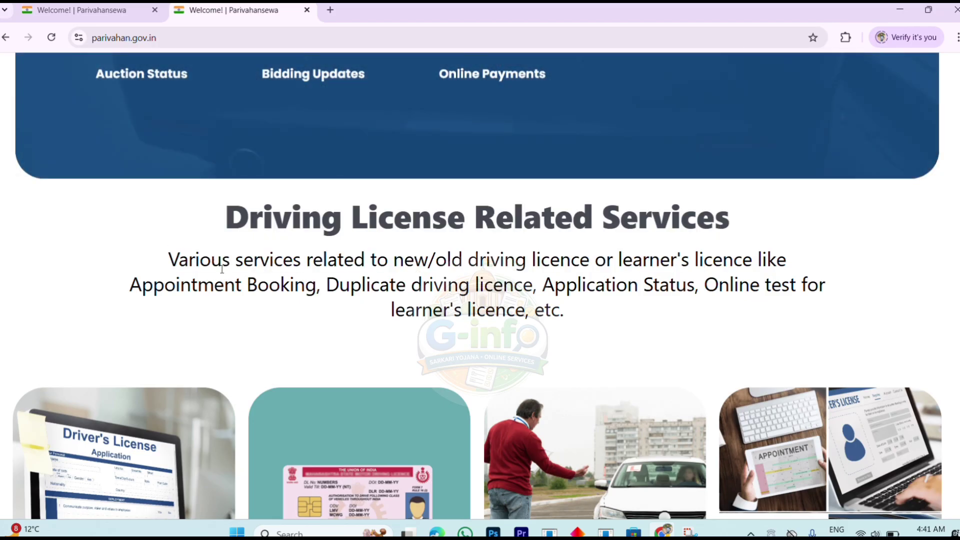
{"action": "left_click_drag", "start_coordinate": [404, 260], "coordinate": [718, 284]}
{"action": "scroll", "coordinate": [533, 277], "scroll_direction": "down", "scroll_amount": 3}
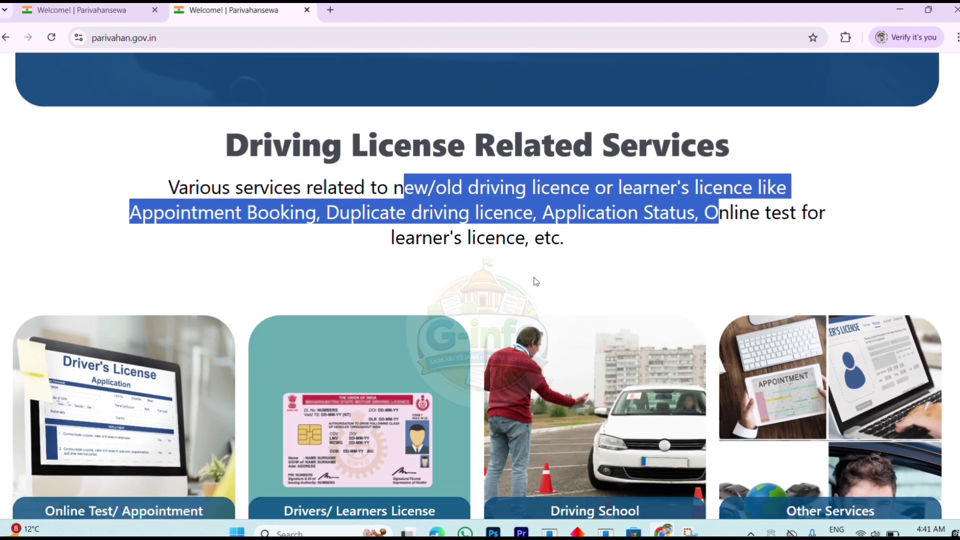
{"action": "scroll", "coordinate": [532, 277], "scroll_direction": "down", "scroll_amount": 3}
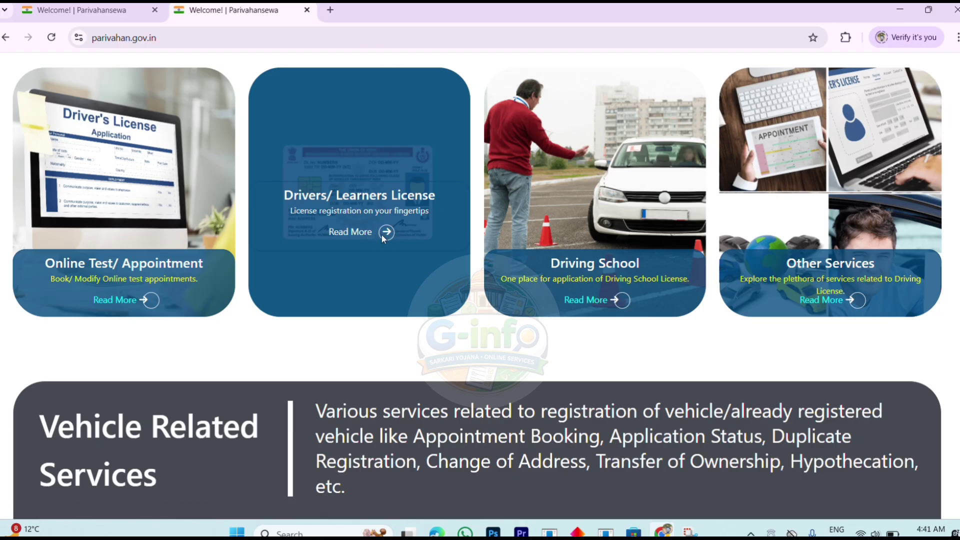
{"action": "scroll", "coordinate": [382, 237], "scroll_direction": "up", "scroll_amount": 1}
Open Drivers/Learners License services, dismiss the notice, and select Uttar Pradesh as the state.
{"action": "left_click", "coordinate": [356, 250]}
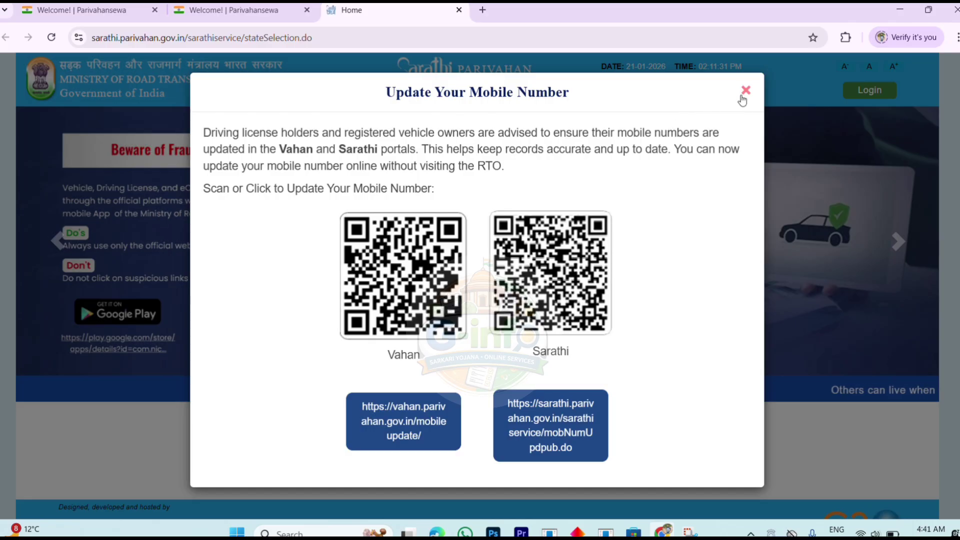
{"action": "left_click", "coordinate": [742, 96]}
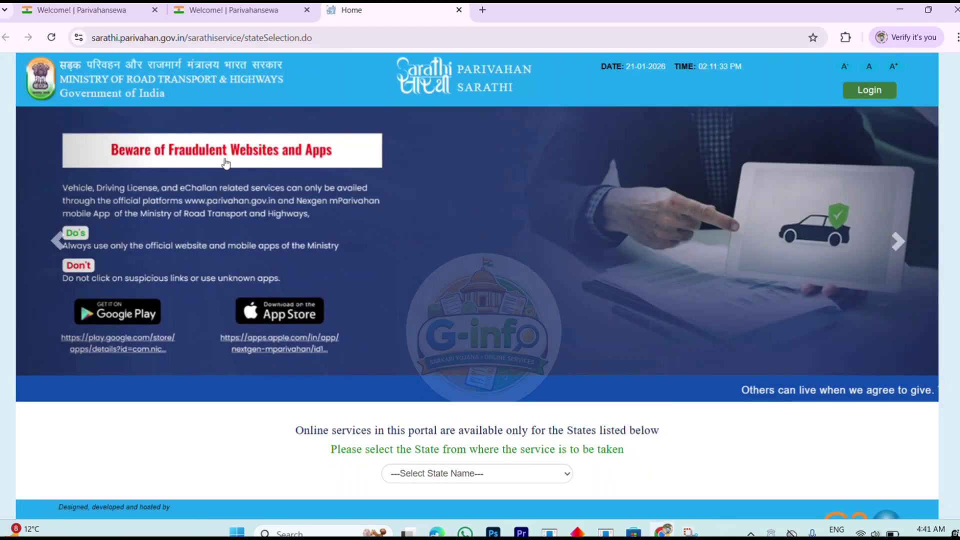
{"action": "scroll", "coordinate": [508, 253], "scroll_direction": "down", "scroll_amount": 2}
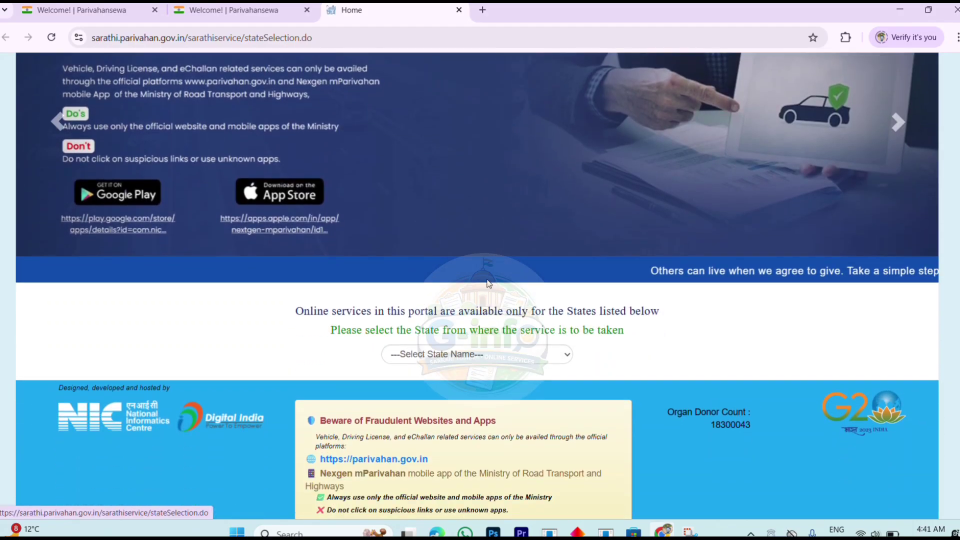
{"action": "scroll", "coordinate": [430, 352], "scroll_direction": "down", "scroll_amount": 1}
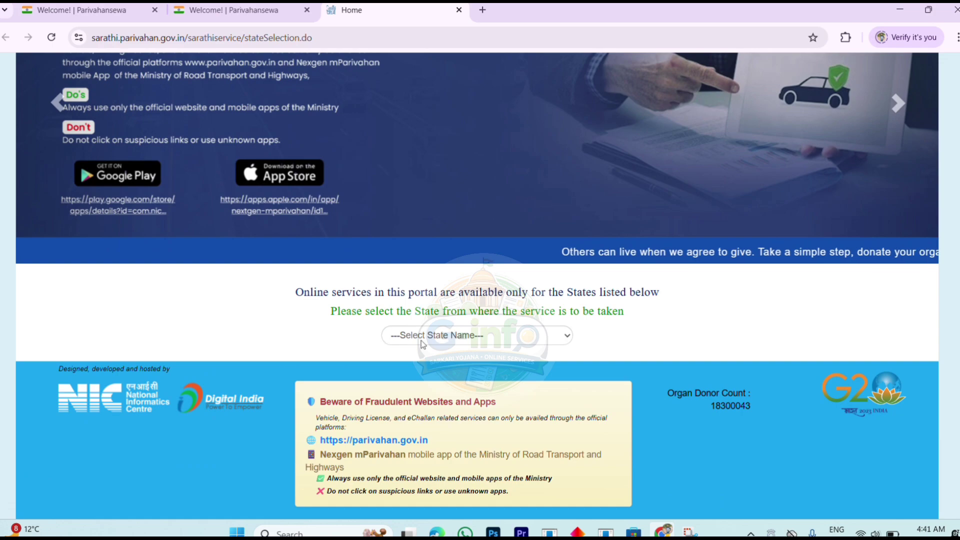
{"action": "left_click", "coordinate": [473, 338]}
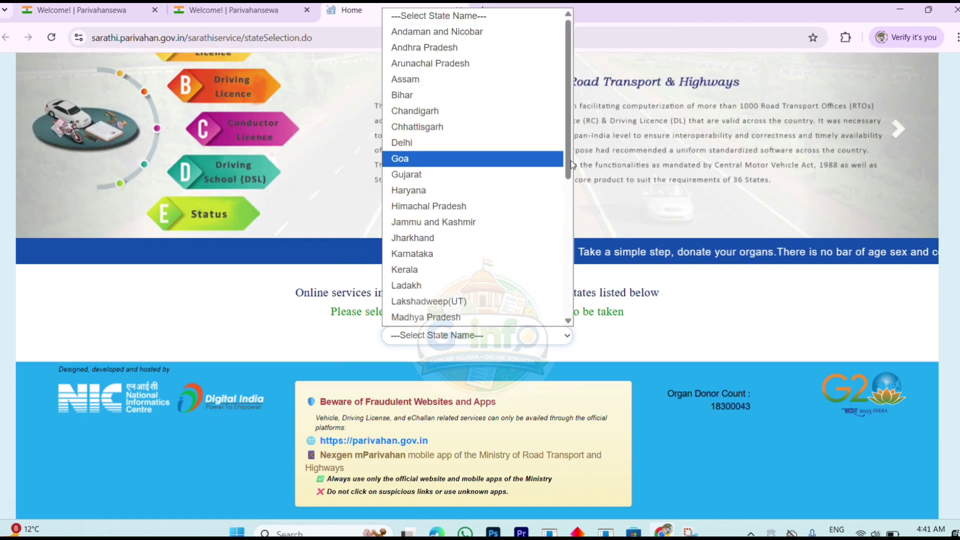
{"action": "scroll", "coordinate": [546, 293], "scroll_direction": "down", "scroll_amount": 5}
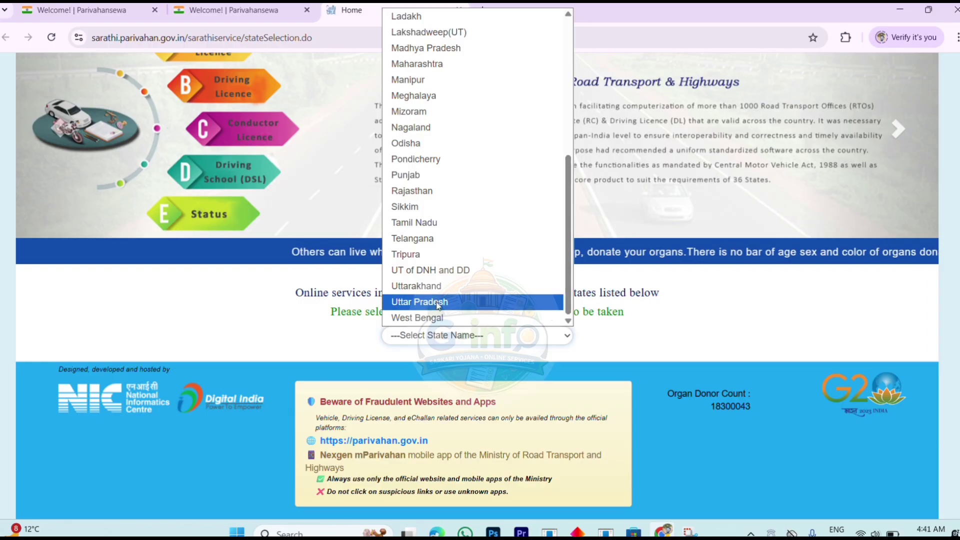
{"action": "left_click", "coordinate": [438, 302]}
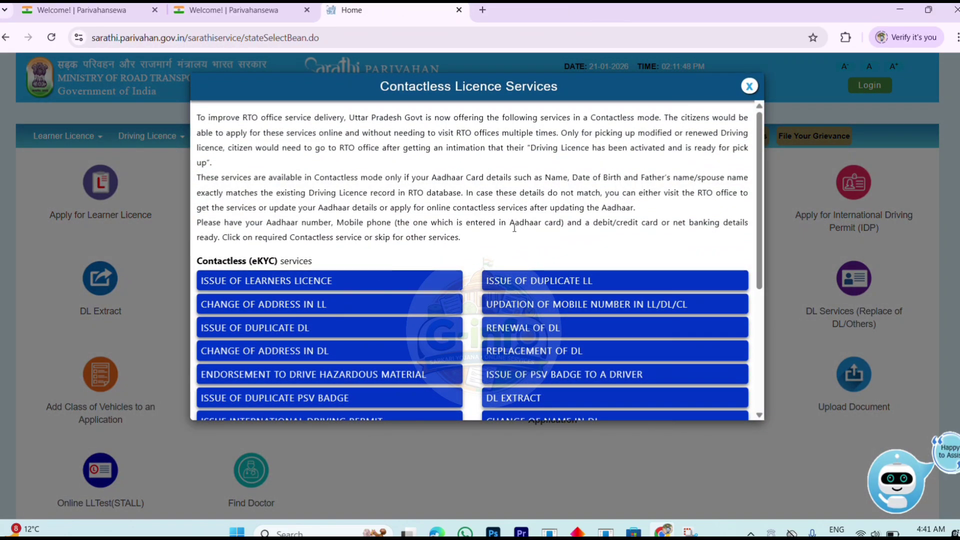
{"action": "scroll", "coordinate": [514, 228], "scroll_direction": "down", "scroll_amount": 4}
{"action": "scroll", "coordinate": [523, 198], "scroll_direction": "up", "scroll_amount": 3}
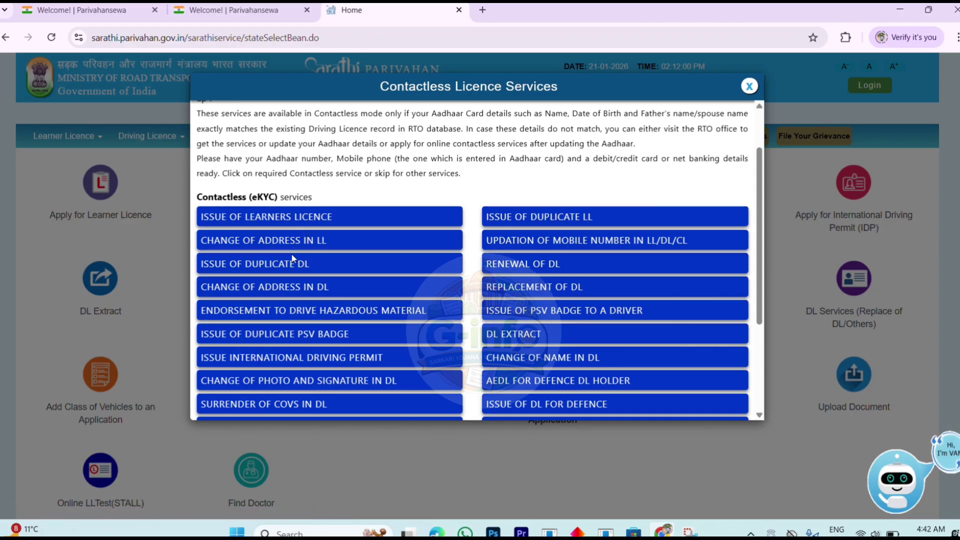
{"action": "scroll", "coordinate": [386, 229], "scroll_direction": "down", "scroll_amount": 3}
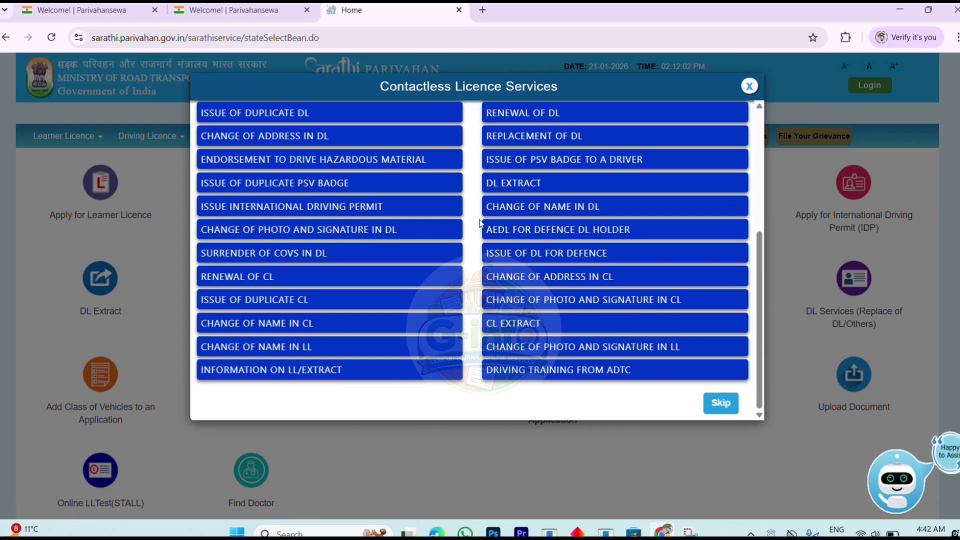
{"action": "scroll", "coordinate": [575, 165], "scroll_direction": "up", "scroll_amount": 5}
Close the Contactless Licence Services popup to reveal the Uttar Pradesh services grid.
{"action": "left_click", "coordinate": [749, 87]}
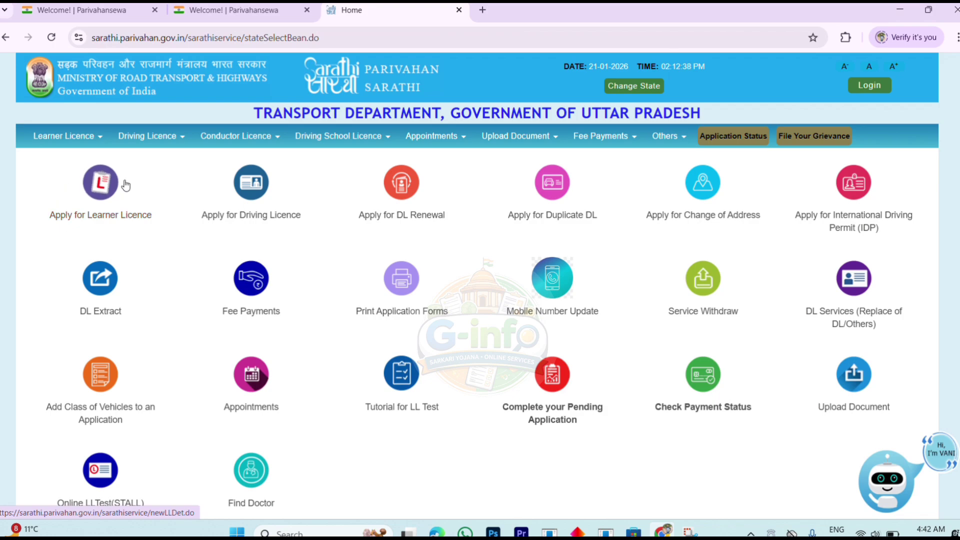
{"action": "left_click", "coordinate": [93, 217]}
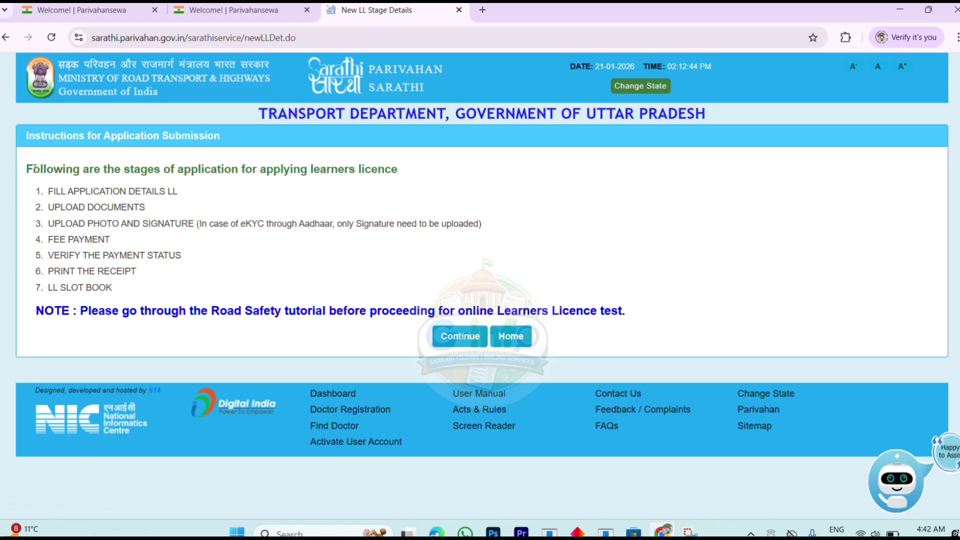
{"action": "left_click_drag", "start_coordinate": [32, 169], "coordinate": [312, 170]}
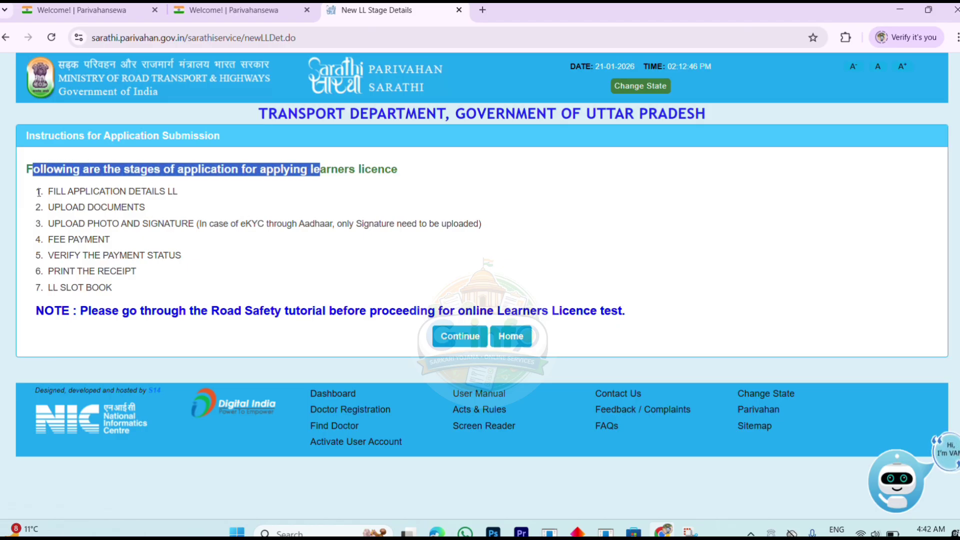
{"action": "left_click_drag", "start_coordinate": [39, 192], "coordinate": [144, 288]}
{"action": "left_click", "coordinate": [194, 276]}
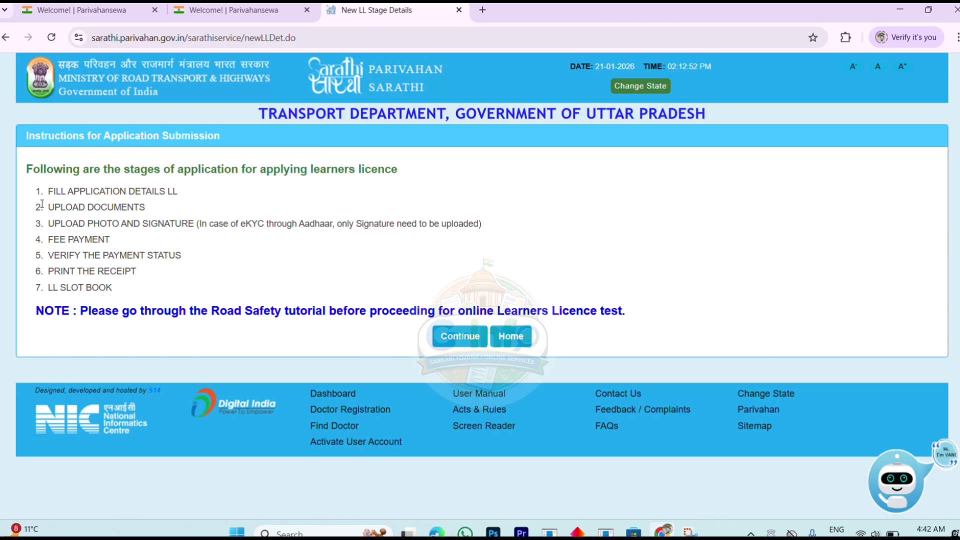
{"action": "left_click_drag", "start_coordinate": [56, 191], "coordinate": [165, 189]}
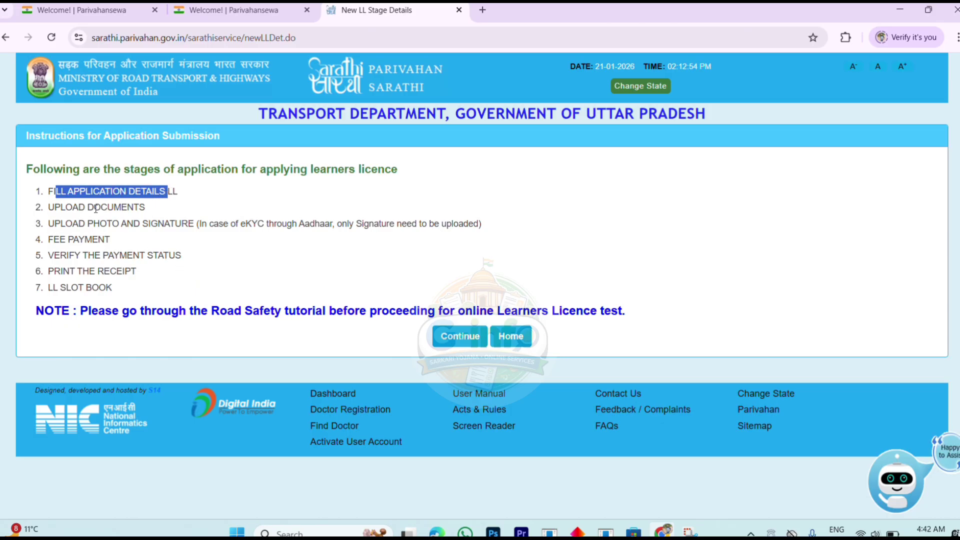
{"action": "left_click_drag", "start_coordinate": [61, 207], "coordinate": [132, 206]}
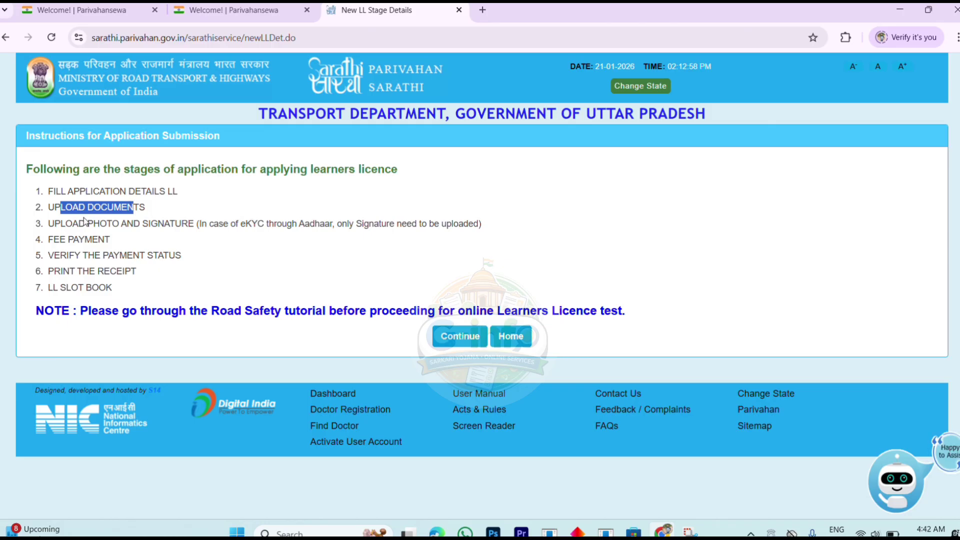
{"action": "left_click_drag", "start_coordinate": [72, 223], "coordinate": [171, 225]}
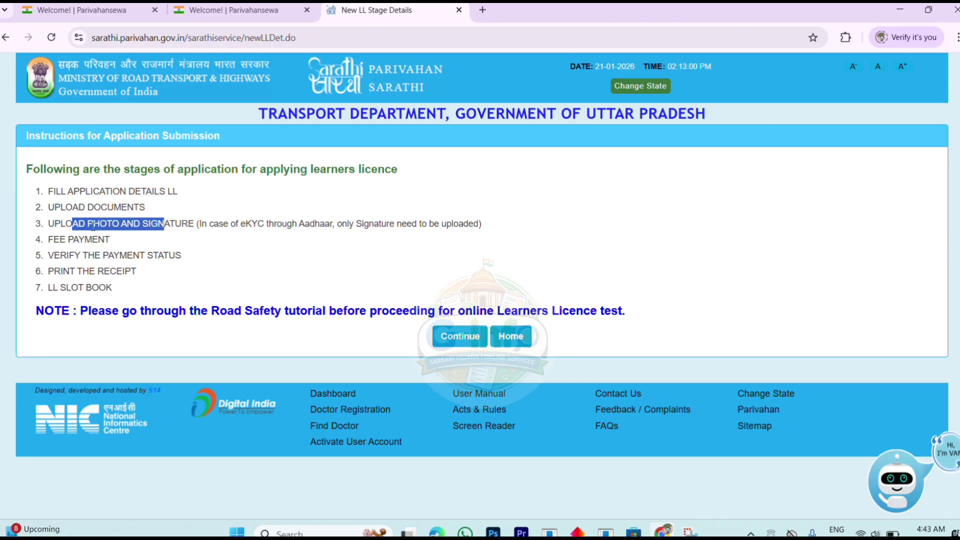
{"action": "left_click", "coordinate": [203, 224]}
{"action": "left_click_drag", "start_coordinate": [56, 240], "coordinate": [96, 240]}
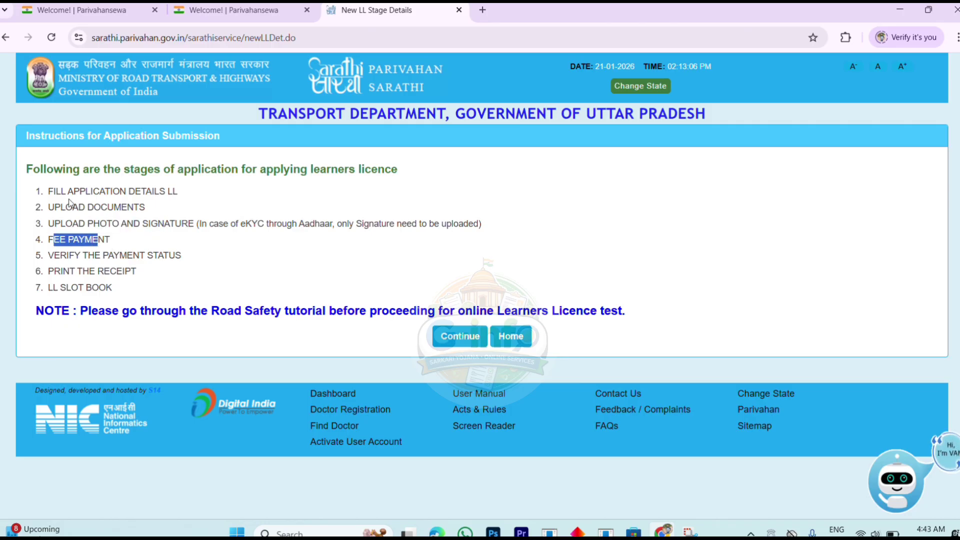
Continue to the learner's licence form and choose General as the applicant category.
{"action": "left_click", "coordinate": [459, 340]}
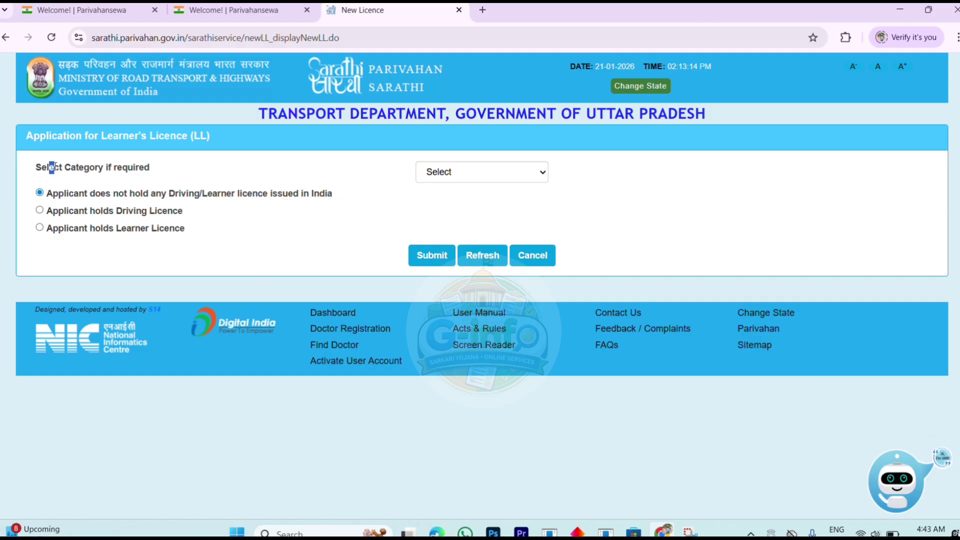
{"action": "left_click_drag", "start_coordinate": [49, 168], "coordinate": [148, 171]}
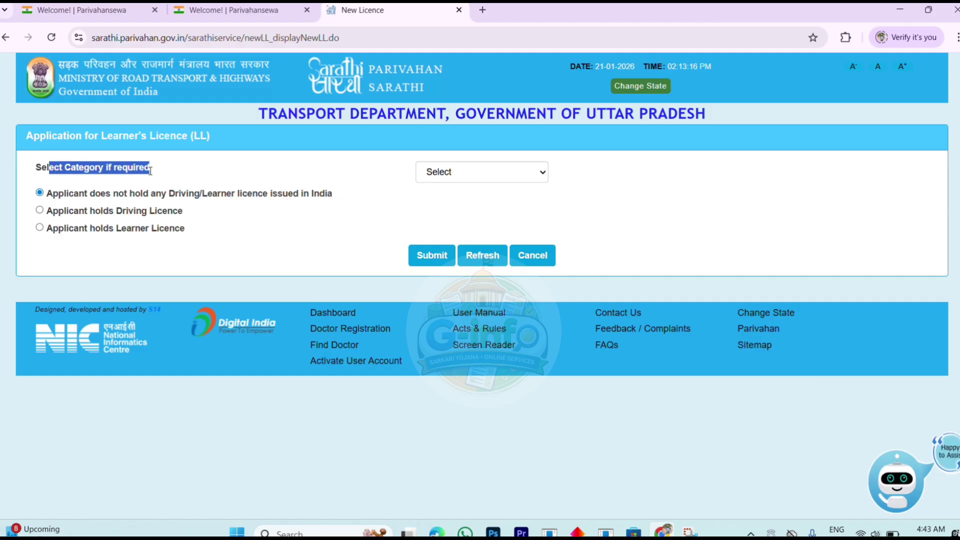
{"action": "left_click", "coordinate": [449, 171]}
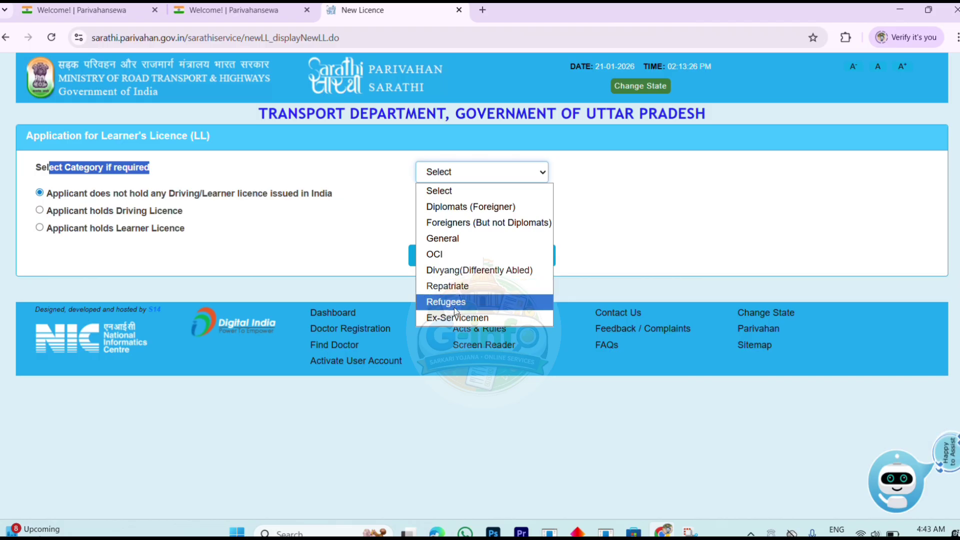
{"action": "left_click", "coordinate": [448, 241]}
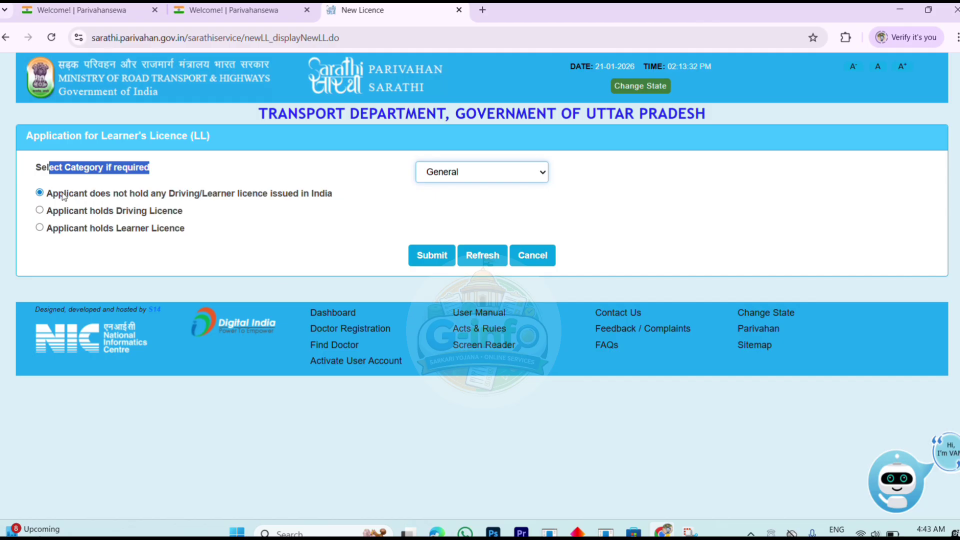
Keep 'does not hold any licence' selected and submit the choices.
{"action": "left_click_drag", "start_coordinate": [58, 195], "coordinate": [334, 203]}
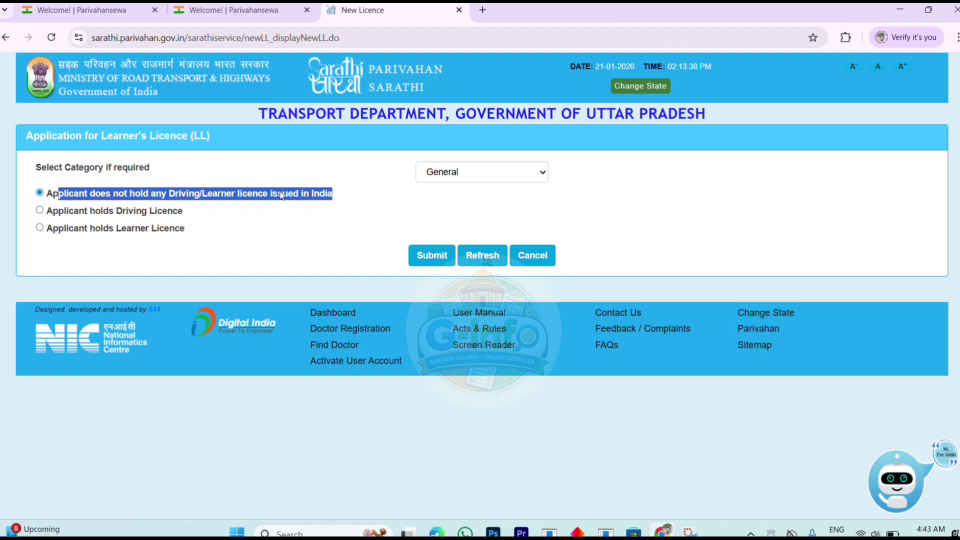
{"action": "left_click", "coordinate": [91, 197]}
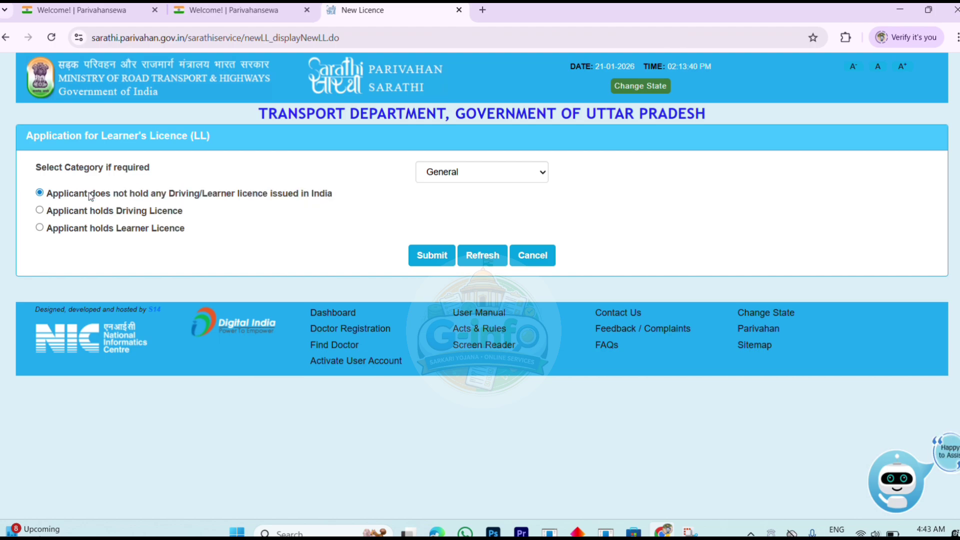
{"action": "left_click_drag", "start_coordinate": [91, 196], "coordinate": [307, 203]}
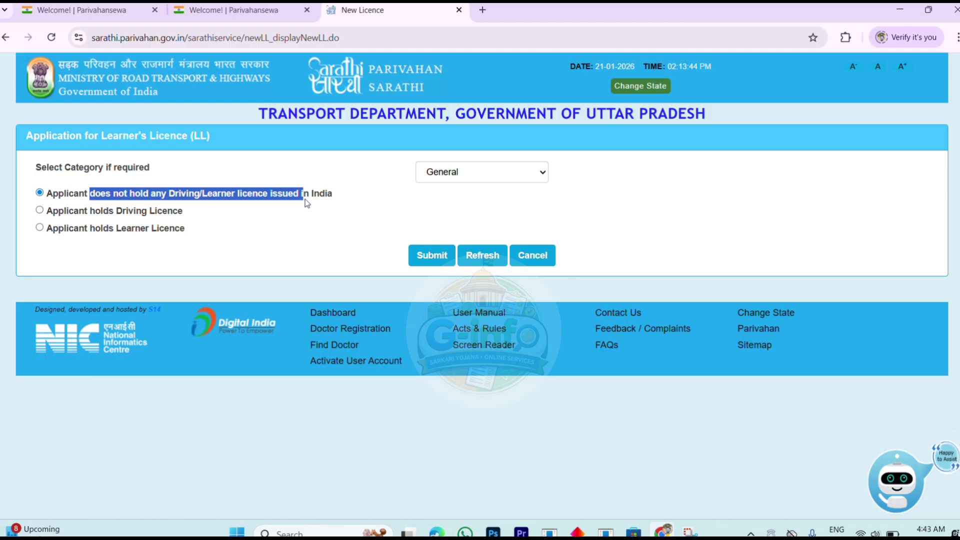
{"action": "left_click", "coordinate": [71, 205]}
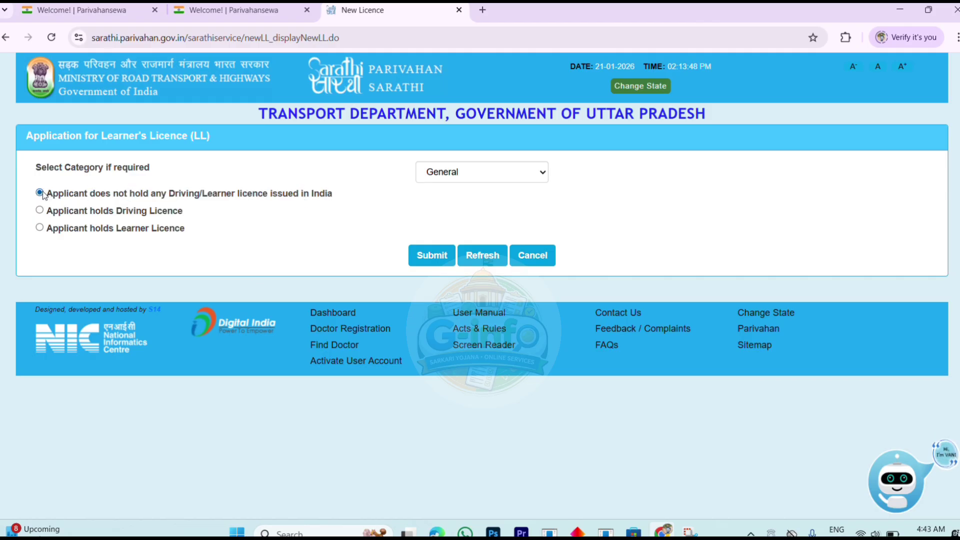
{"action": "left_click_drag", "start_coordinate": [34, 163], "coordinate": [146, 213]}
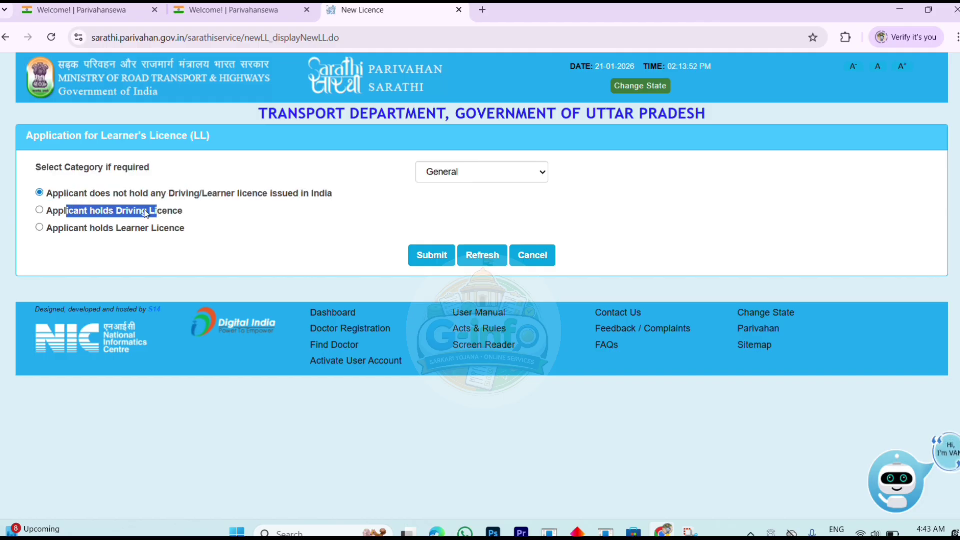
{"action": "left_click_drag", "start_coordinate": [75, 228], "coordinate": [175, 234]}
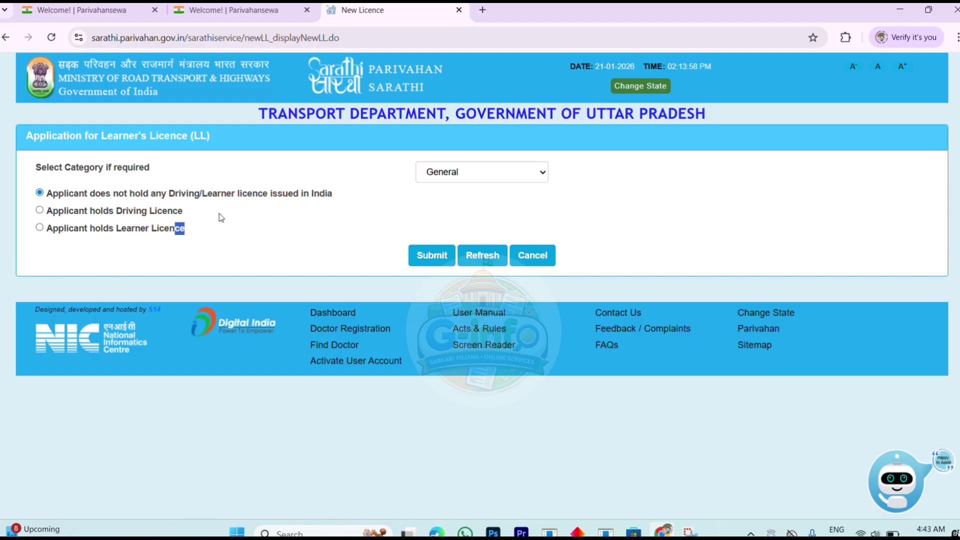
{"action": "left_click", "coordinate": [424, 256]}
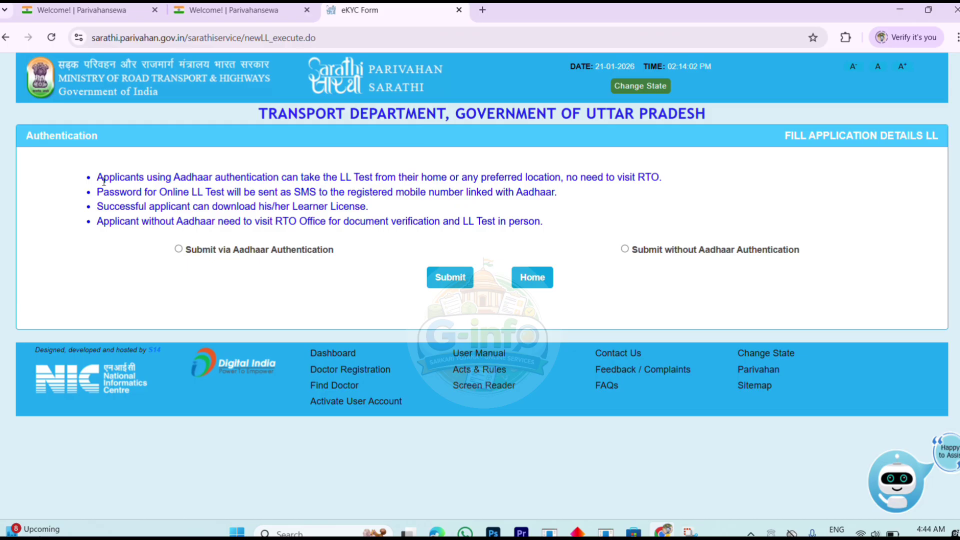
{"action": "left_click_drag", "start_coordinate": [103, 181], "coordinate": [515, 194]}
{"action": "left_click", "coordinate": [562, 179]}
{"action": "left_click_drag", "start_coordinate": [533, 180], "coordinate": [495, 181]}
{"action": "left_click_drag", "start_coordinate": [440, 192], "coordinate": [409, 185]}
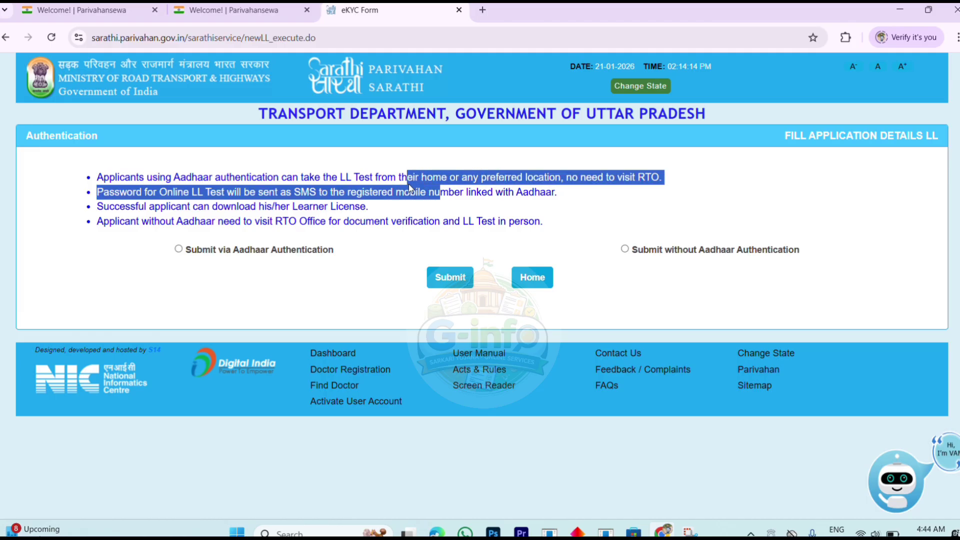
{"action": "left_click_drag", "start_coordinate": [331, 178], "coordinate": [249, 178]}
{"action": "left_click_drag", "start_coordinate": [373, 178], "coordinate": [338, 178]}
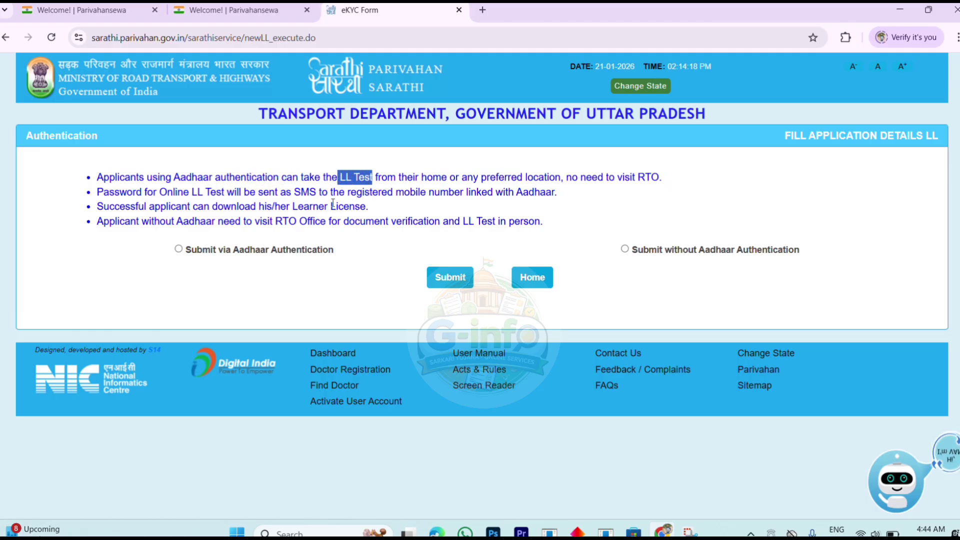
{"action": "left_click_drag", "start_coordinate": [572, 178], "coordinate": [668, 181]}
{"action": "triple_click", "coordinate": [611, 179]}
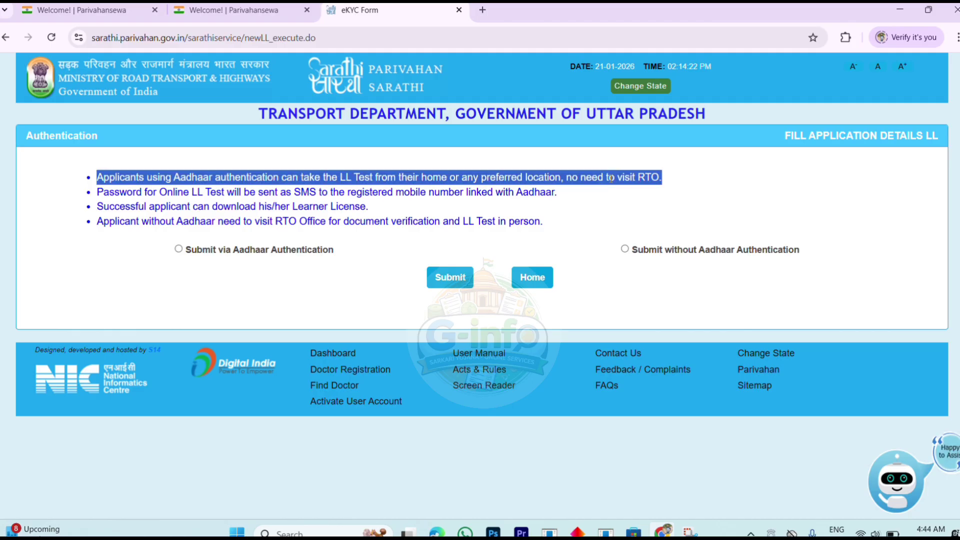
{"action": "left_click", "coordinate": [633, 178]}
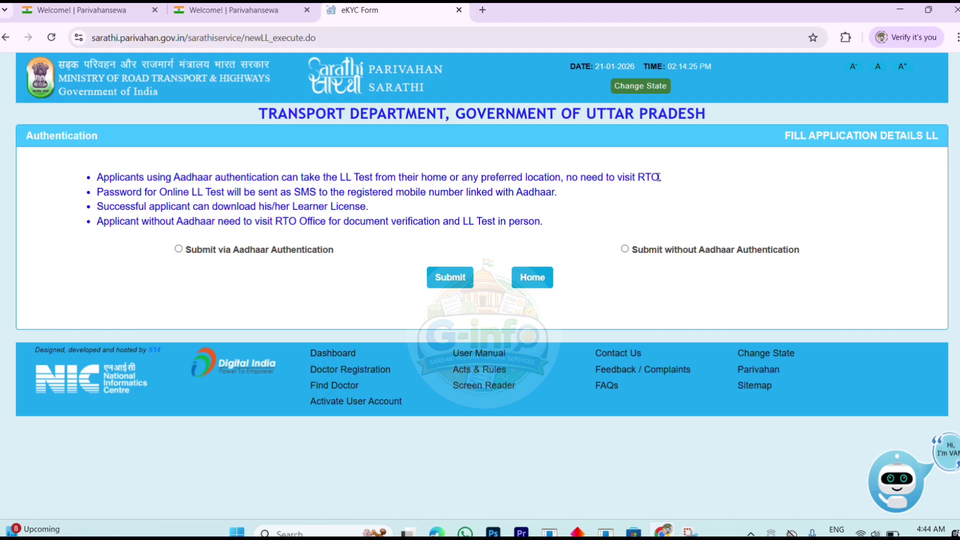
{"action": "left_click_drag", "start_coordinate": [127, 193], "coordinate": [534, 197]}
{"action": "triple_click", "coordinate": [446, 195]}
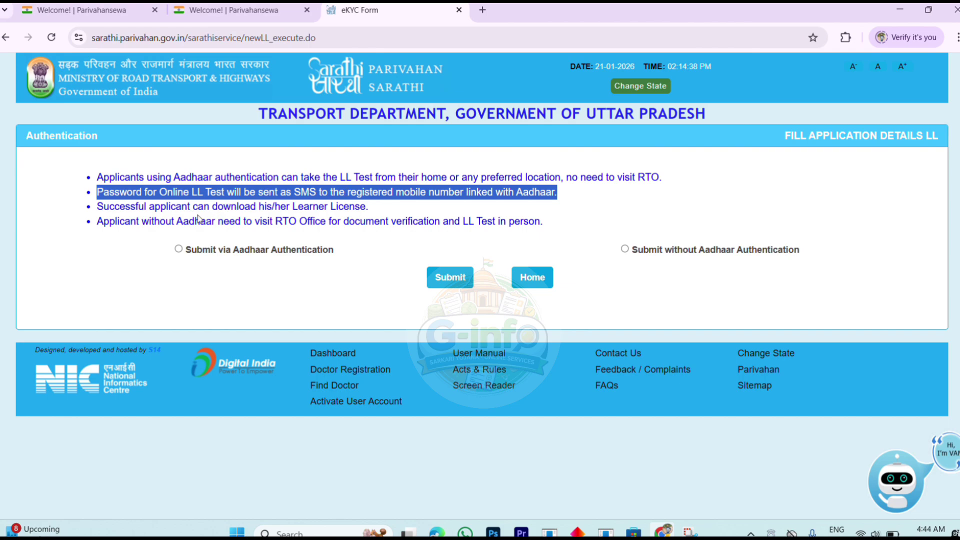
{"action": "left_click_drag", "start_coordinate": [149, 206], "coordinate": [167, 218]}
Review the 'via Aadhaar' and 'without Aadhaar' authentication options on the page.
{"action": "left_click", "coordinate": [216, 222]}
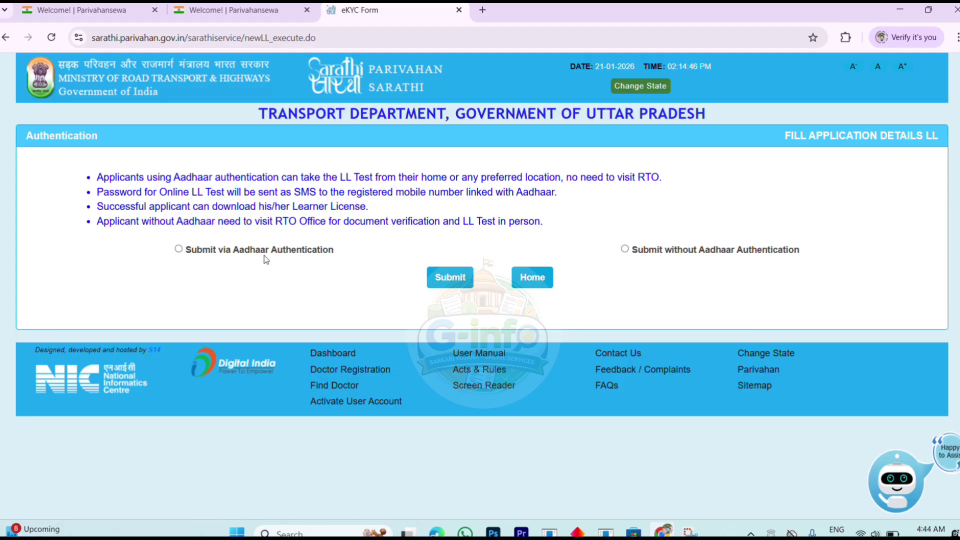
{"action": "left_click_drag", "start_coordinate": [197, 250], "coordinate": [340, 258]}
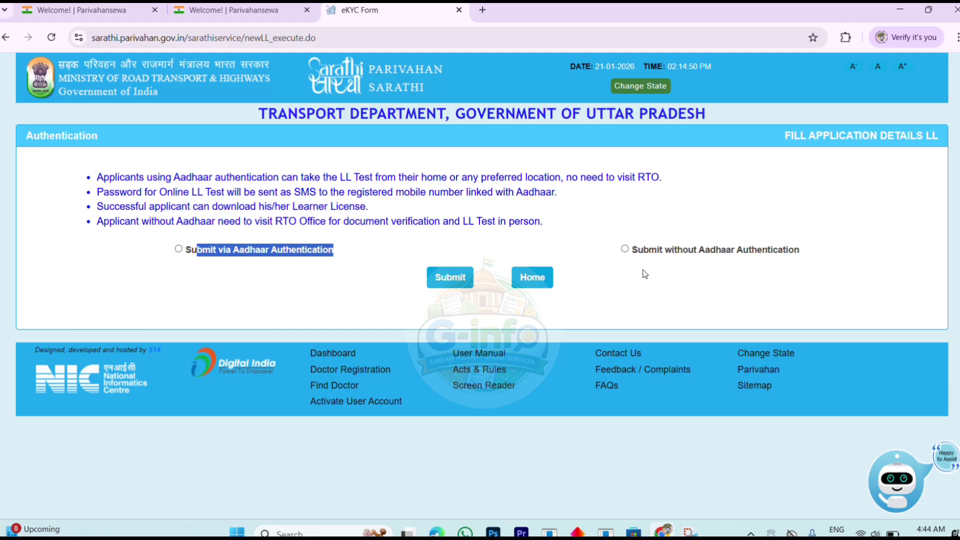
{"action": "left_click_drag", "start_coordinate": [639, 250], "coordinate": [803, 253]}
{"action": "left_click", "coordinate": [678, 269]}
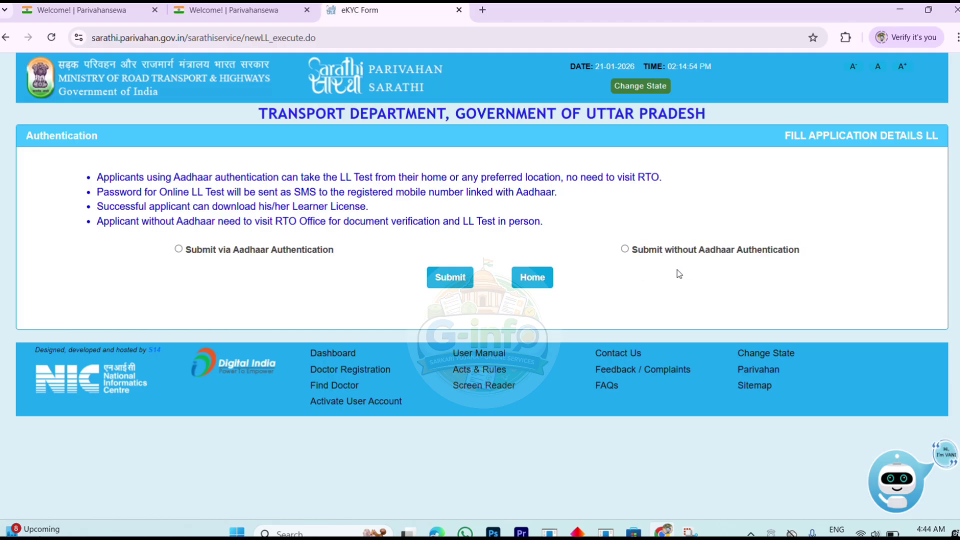
{"action": "left_click_drag", "start_coordinate": [191, 251], "coordinate": [353, 260]}
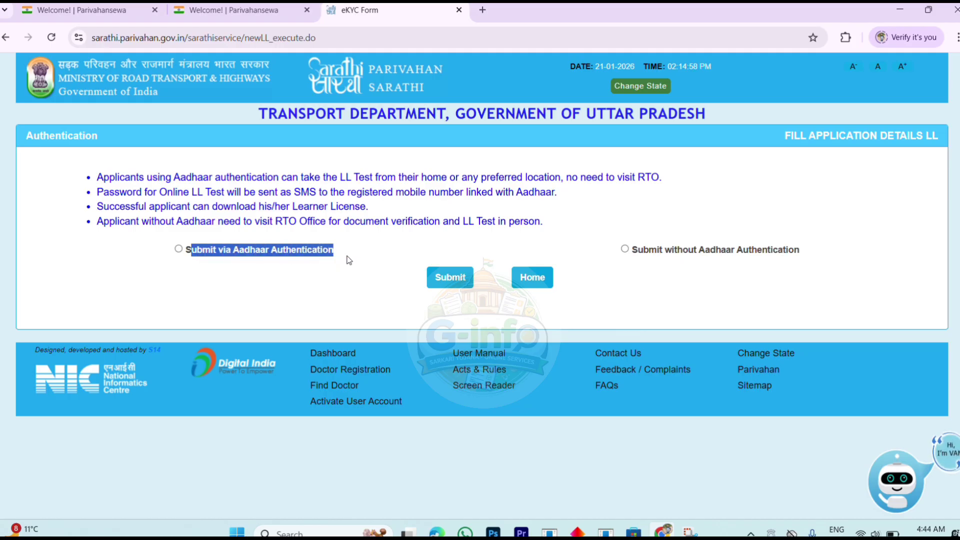
{"action": "left_click", "coordinate": [278, 251]}
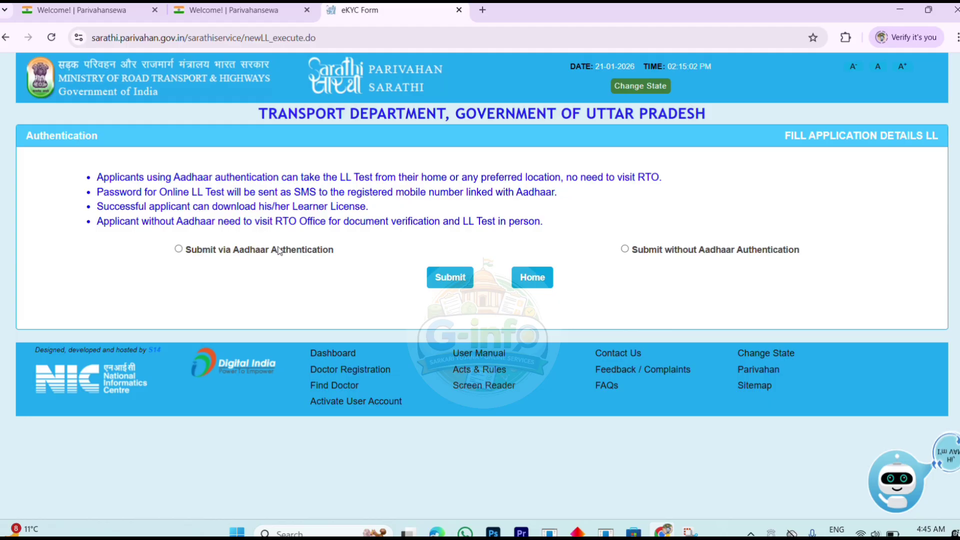
{"action": "left_click_drag", "start_coordinate": [200, 256], "coordinate": [337, 254]}
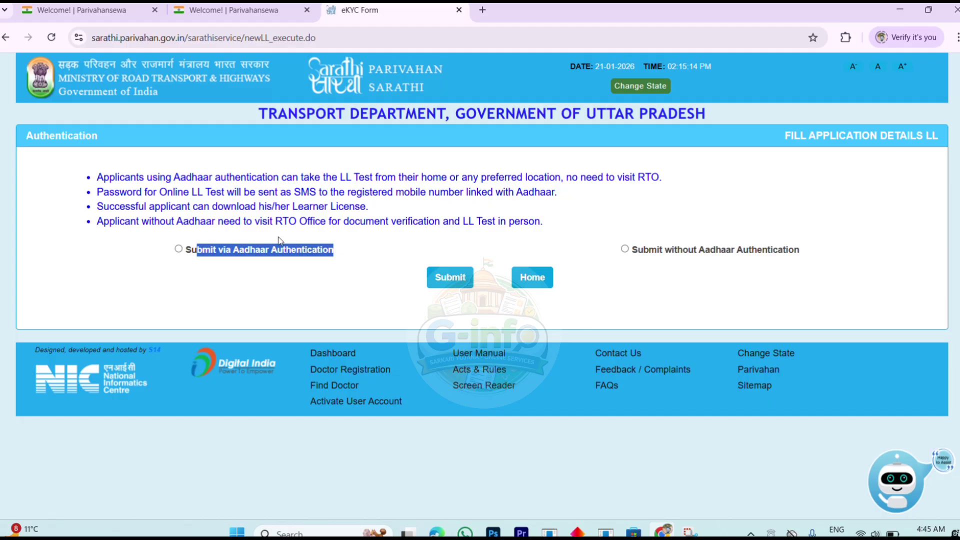
{"action": "left_click", "coordinate": [252, 259]}
{"action": "left_click_drag", "start_coordinate": [207, 249], "coordinate": [323, 254]}
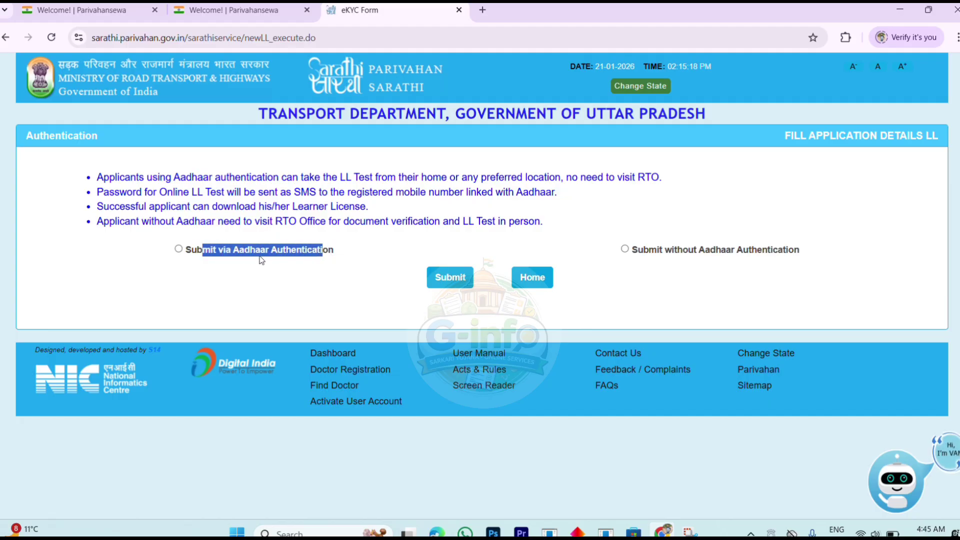
{"action": "left_click_drag", "start_coordinate": [197, 250], "coordinate": [353, 254]}
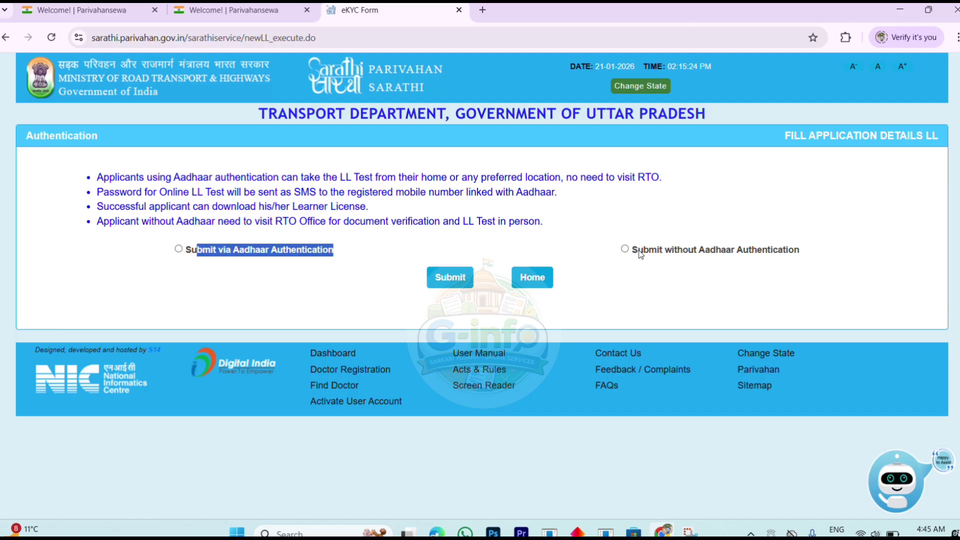
{"action": "left_click_drag", "start_coordinate": [640, 254], "coordinate": [808, 258]}
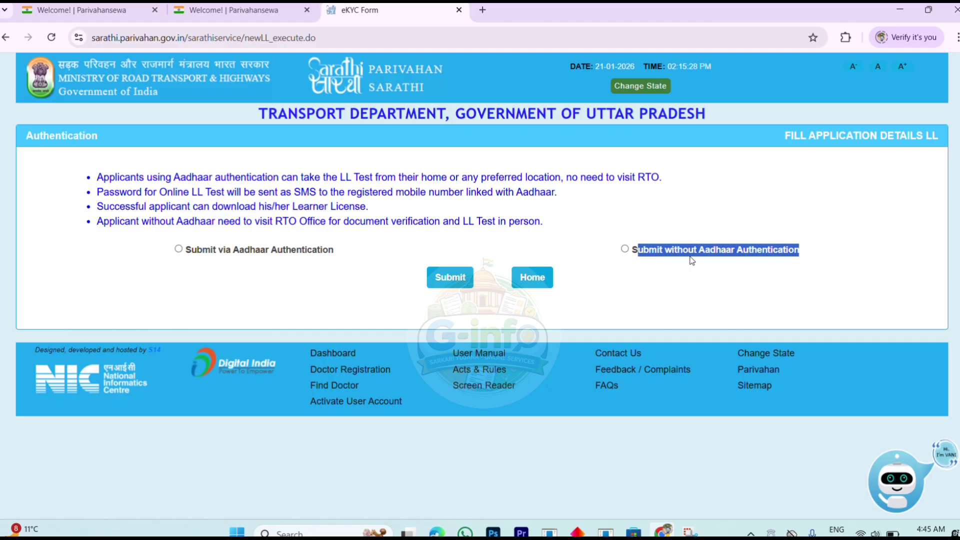
{"action": "left_click_drag", "start_coordinate": [170, 248], "coordinate": [201, 255]}
{"action": "left_click", "coordinate": [242, 256]}
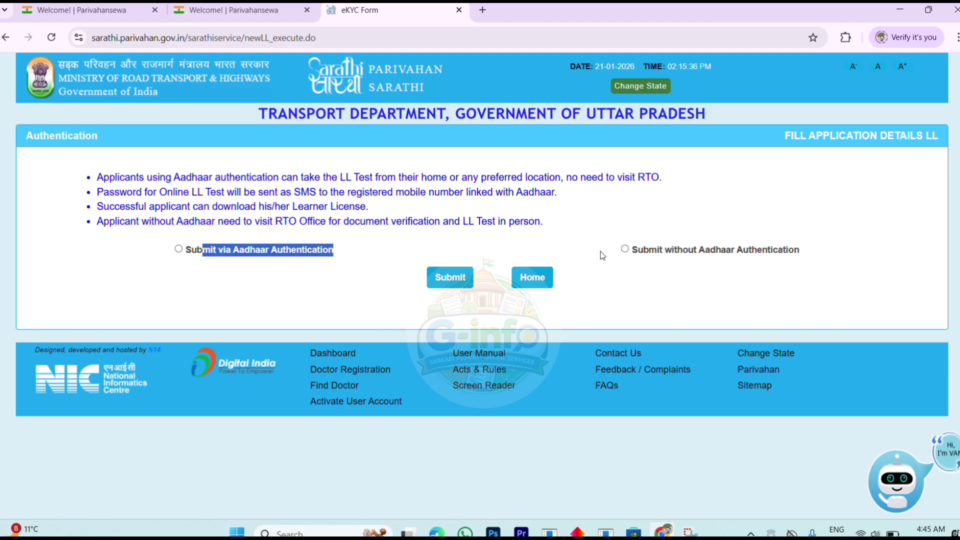
Try submitting without Aadhaar authentication and begin the mobile number verification.
{"action": "left_click", "coordinate": [625, 249]}
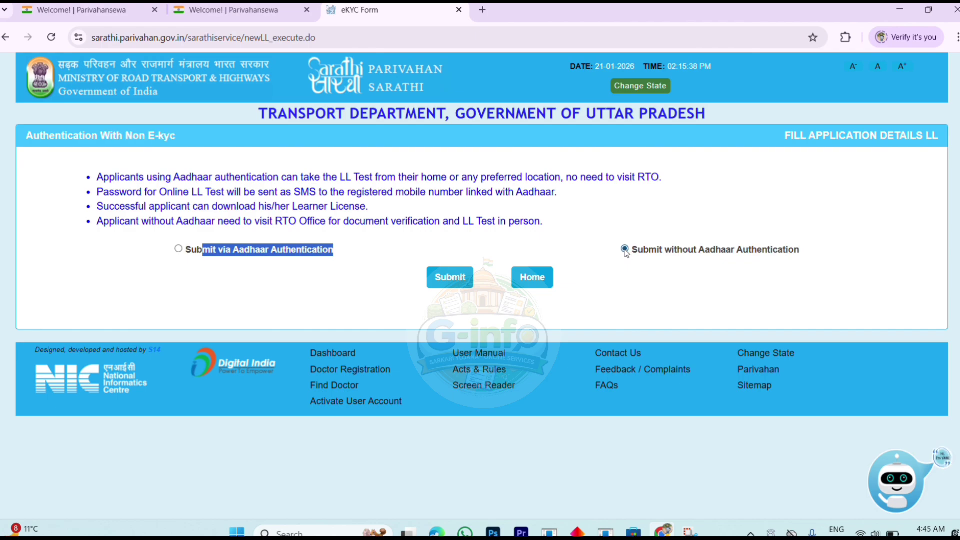
{"action": "left_click", "coordinate": [456, 278]}
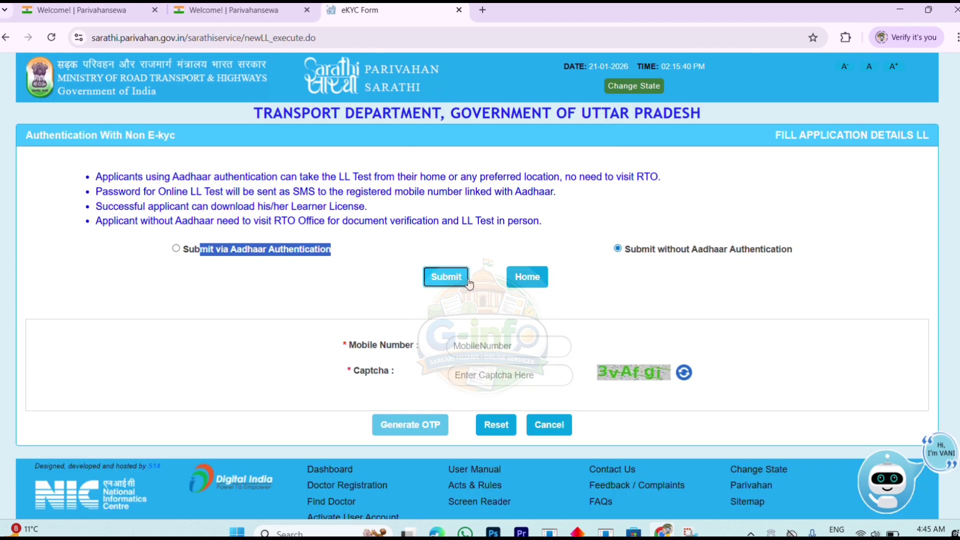
{"action": "left_click", "coordinate": [483, 346]}
{"action": "left_click", "coordinate": [563, 371]}
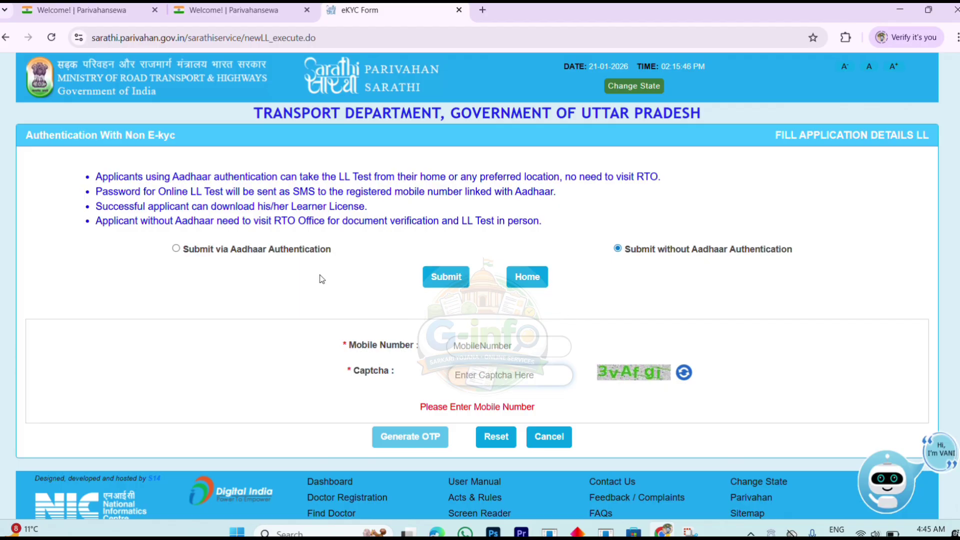
Submit via Aadhaar Authentication instead and dismiss the linked-mobile-number warning.
{"action": "left_click", "coordinate": [176, 249]}
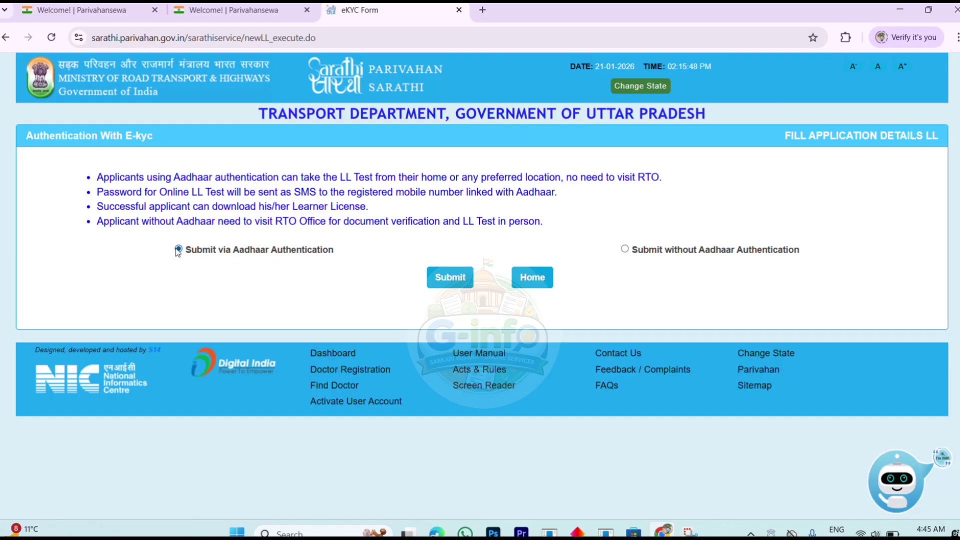
{"action": "left_click", "coordinate": [455, 282]}
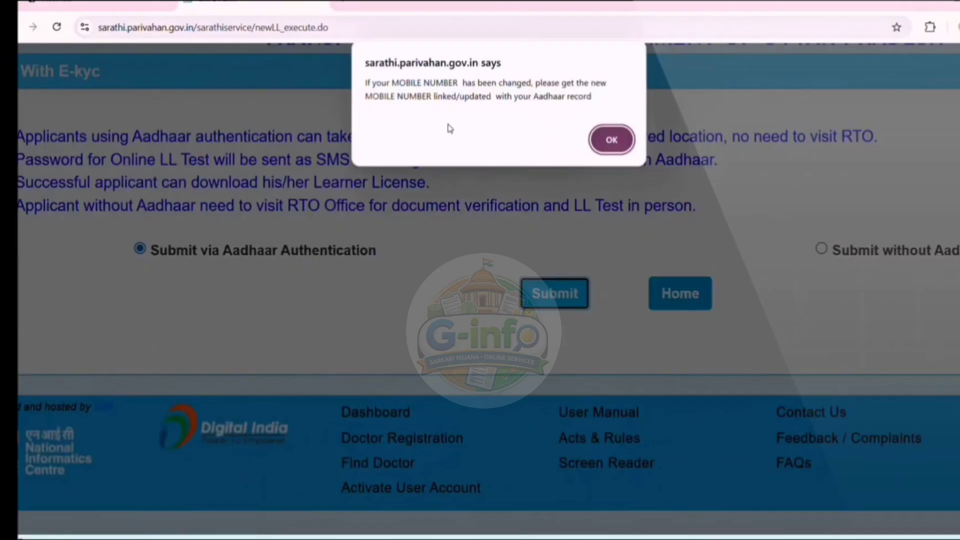
{"action": "left_click_drag", "start_coordinate": [410, 85], "coordinate": [573, 102]}
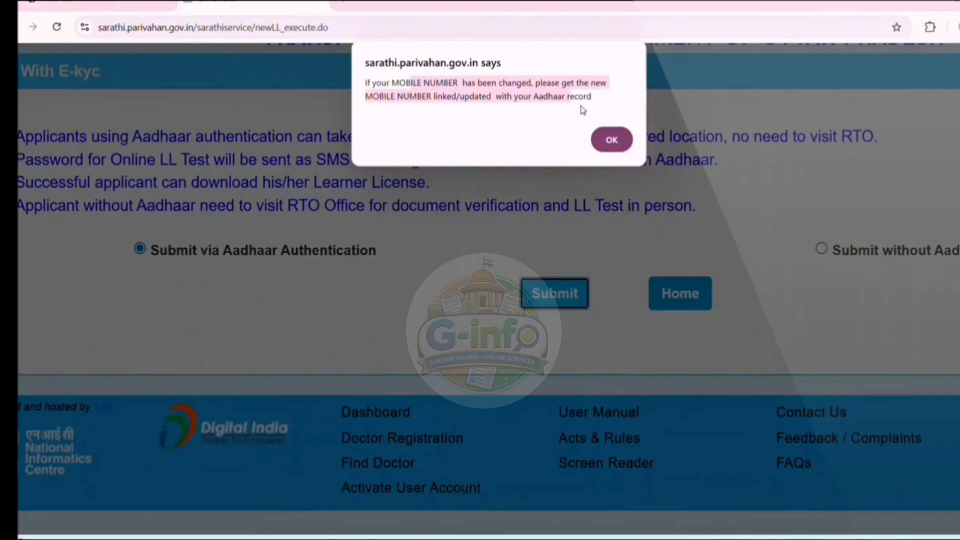
{"action": "left_click", "coordinate": [614, 140]}
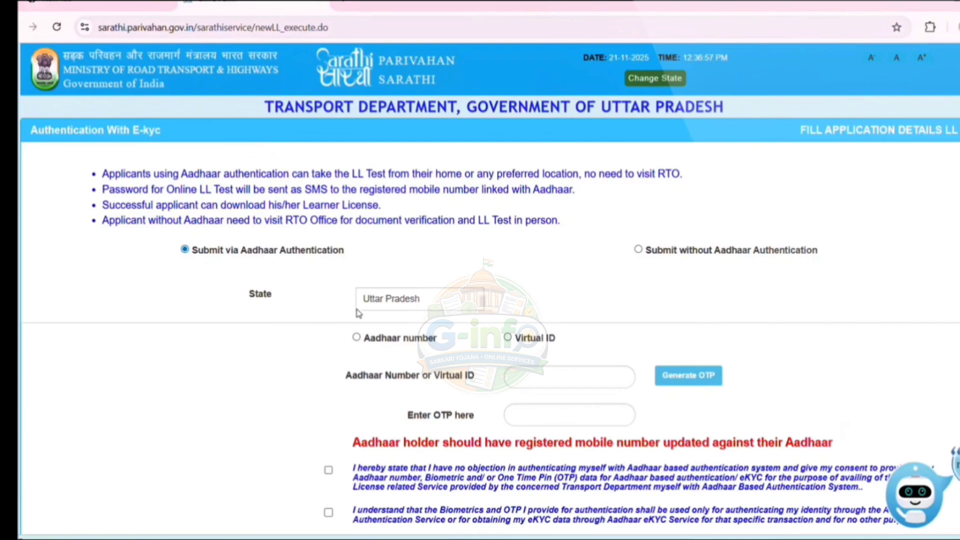
Choose Aadhaar number, enter it, and fill in the OTP sent to the linked mobile.
{"action": "left_click", "coordinate": [357, 338]}
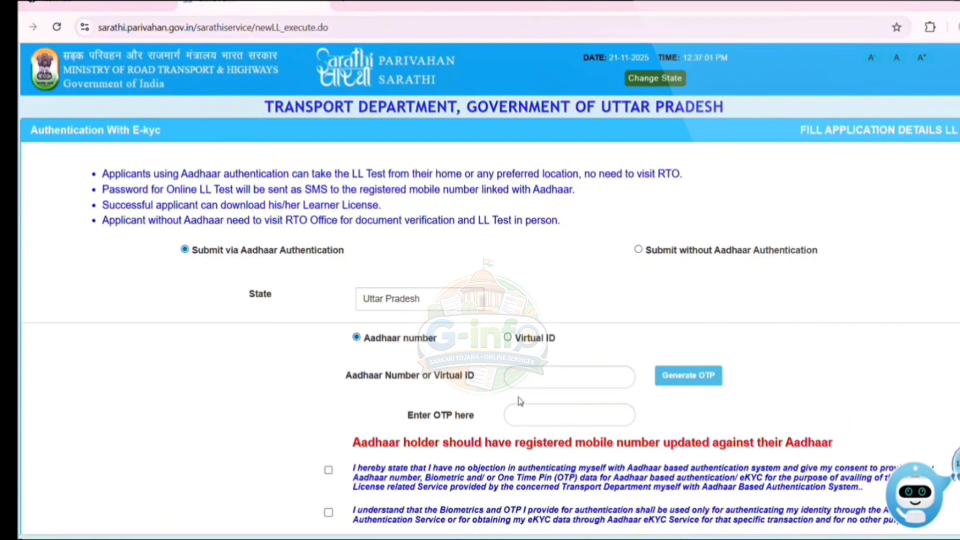
{"action": "left_click", "coordinate": [548, 379]}
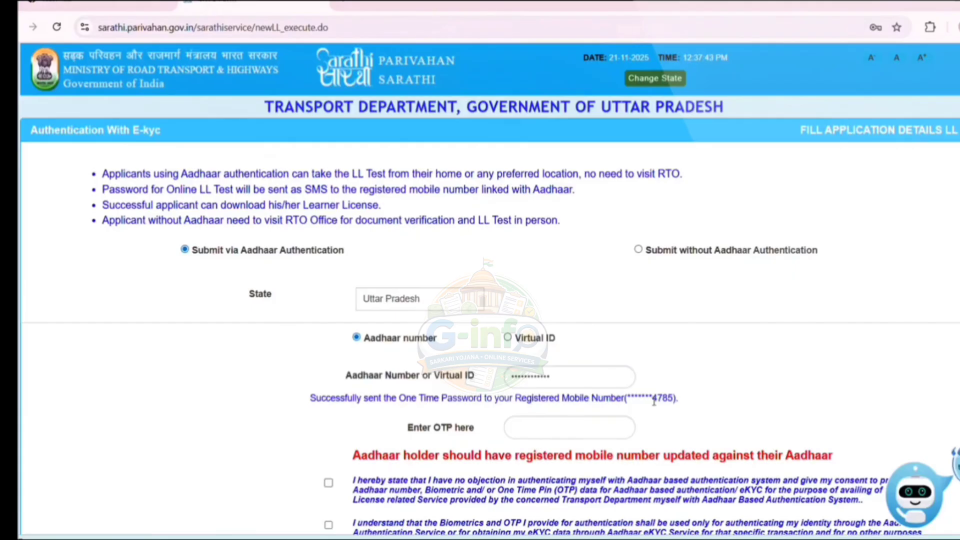
{"action": "left_click_drag", "start_coordinate": [654, 400], "coordinate": [676, 400]}
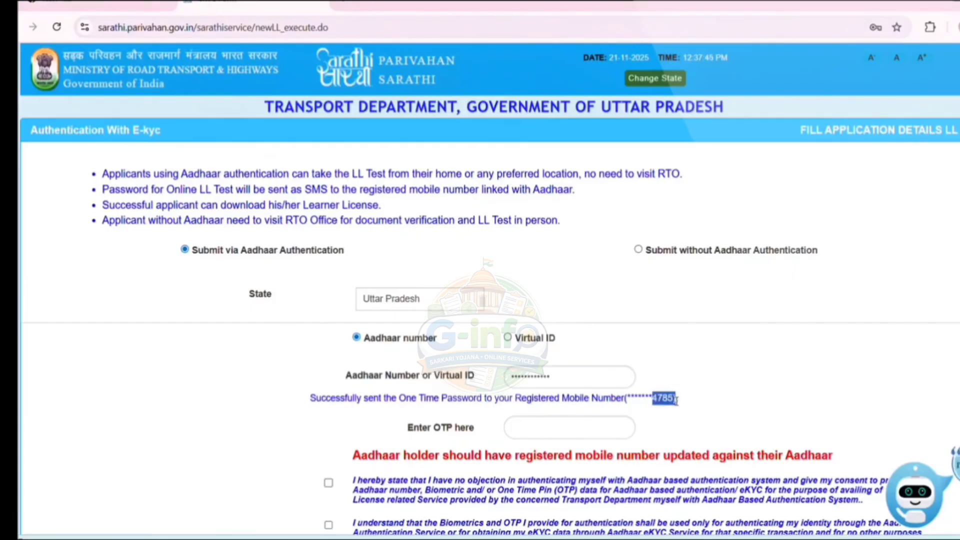
{"action": "left_click", "coordinate": [598, 428]}
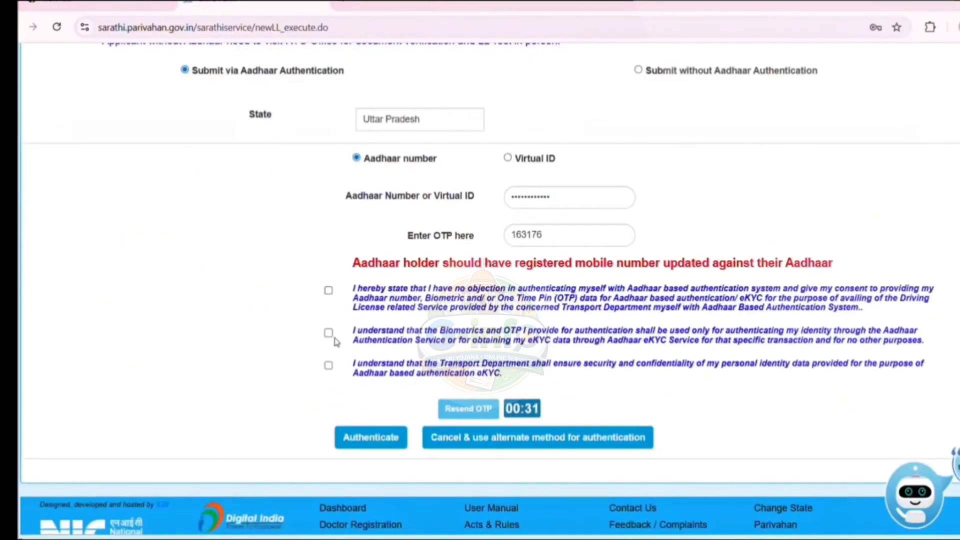
Tick all three consent boxes and authenticate the applicant.
{"action": "left_click", "coordinate": [328, 291]}
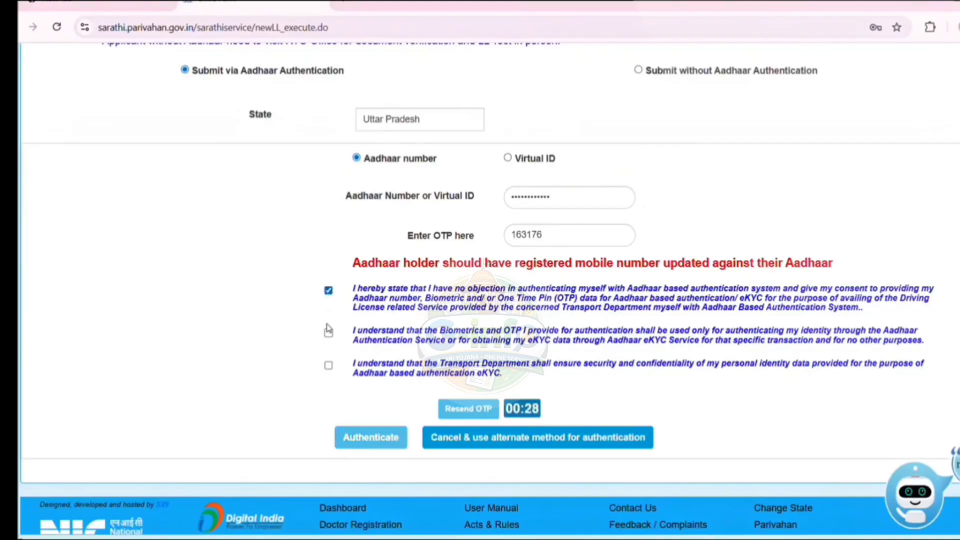
{"action": "left_click", "coordinate": [328, 334]}
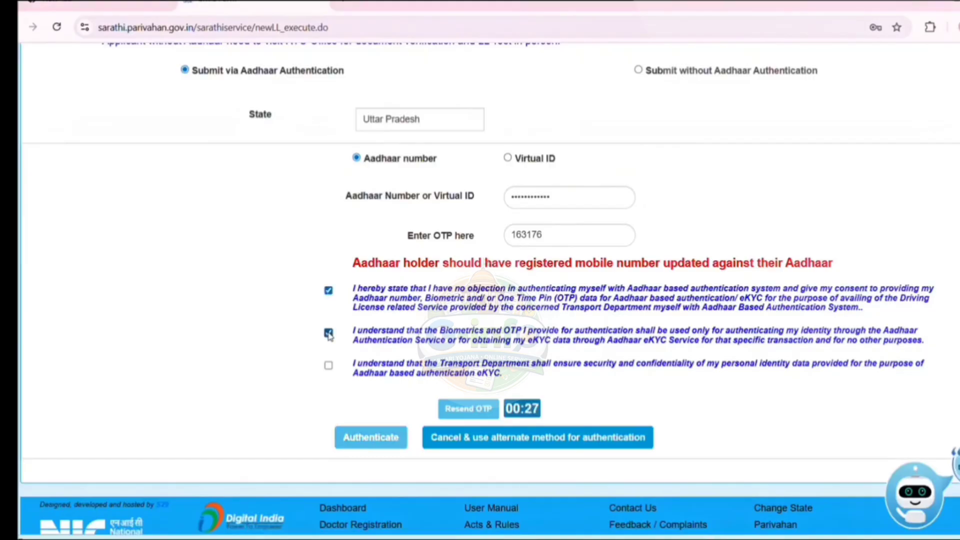
{"action": "left_click", "coordinate": [329, 366]}
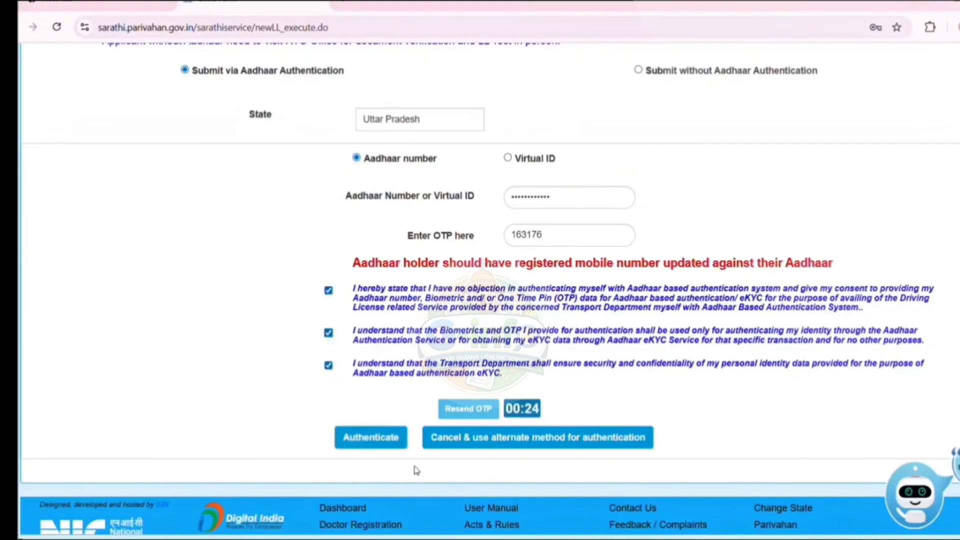
{"action": "left_click", "coordinate": [376, 442]}
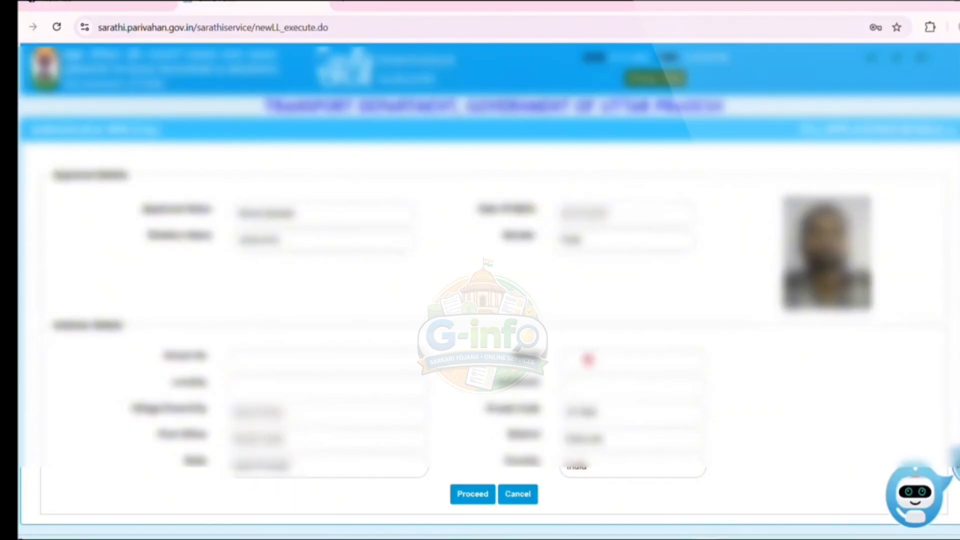
Proceed with the Aadhaar-fetched applicant details.
{"action": "left_click", "coordinate": [465, 494]}
{"action": "left_click", "coordinate": [481, 486]}
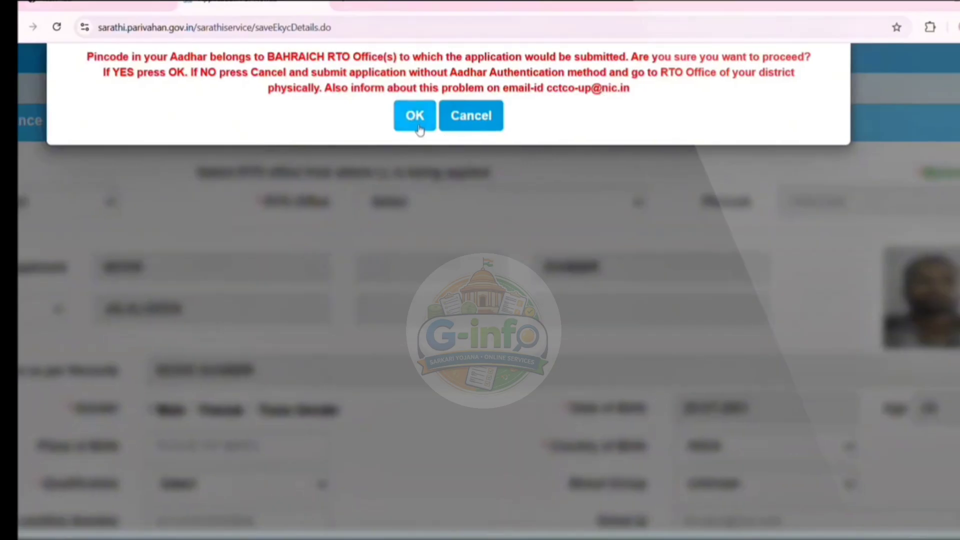
Accept the BAHRAICH RTO office, set relation to Father and birthplace SARRA KALAN.
{"action": "scroll", "coordinate": [419, 129], "scroll_direction": "down", "scroll_amount": 3}
{"action": "left_click", "coordinate": [476, 131]}
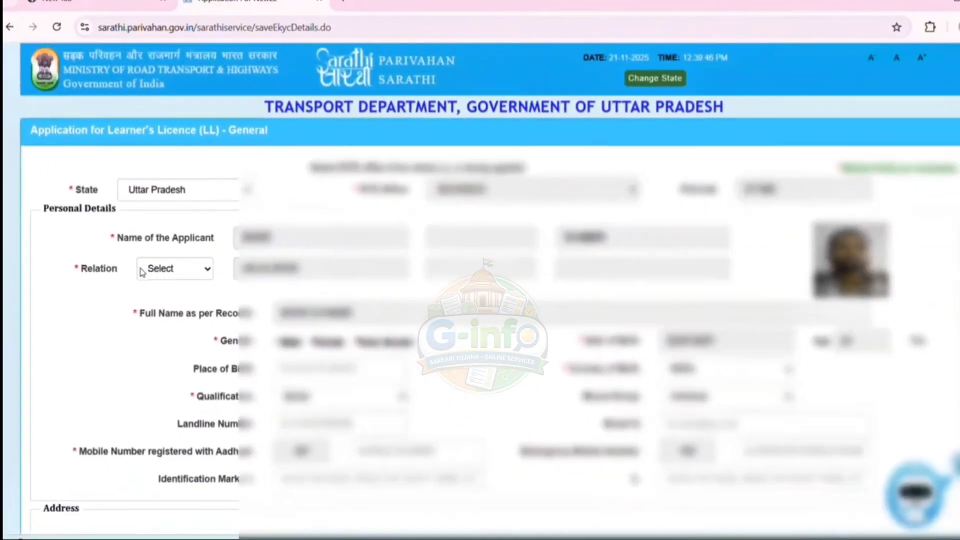
{"action": "left_click", "coordinate": [191, 270]}
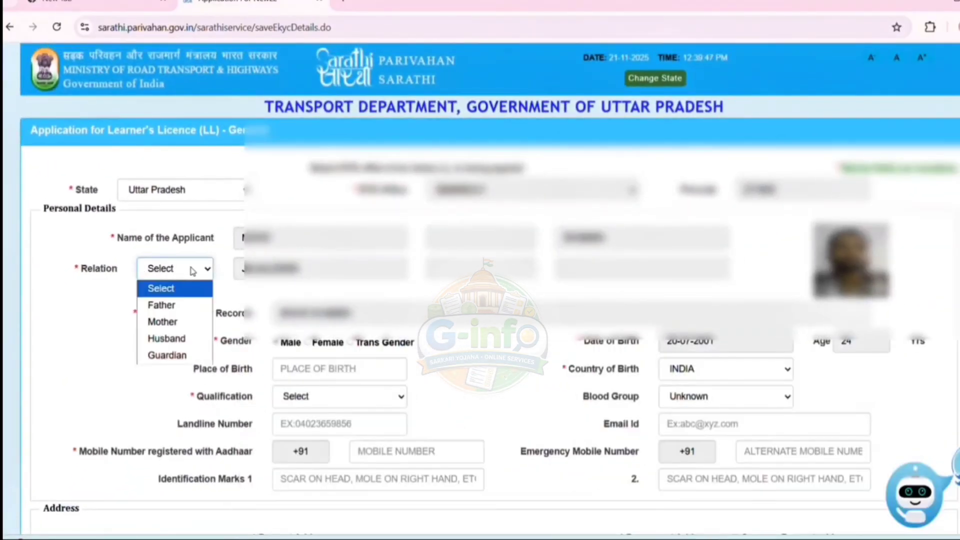
{"action": "left_click", "coordinate": [182, 314]}
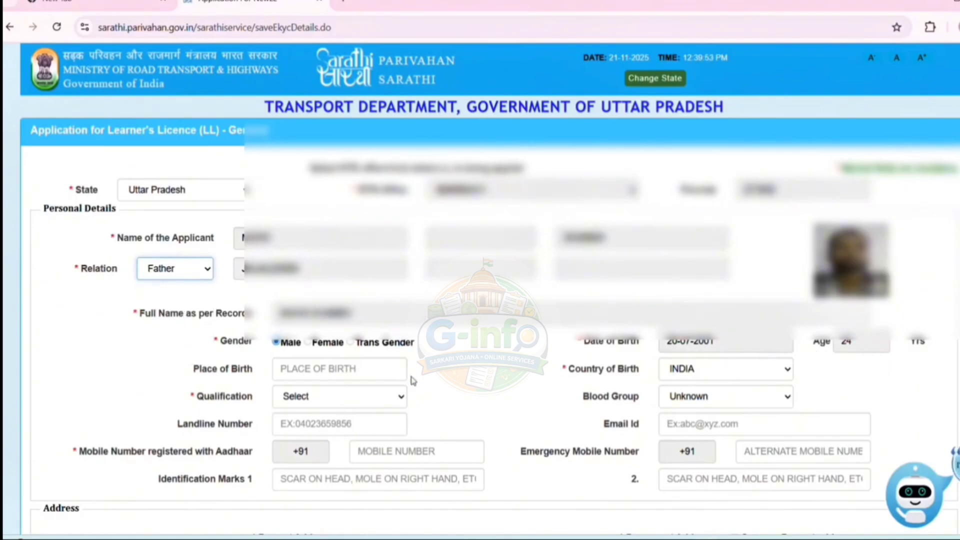
{"action": "left_click", "coordinate": [322, 370]}
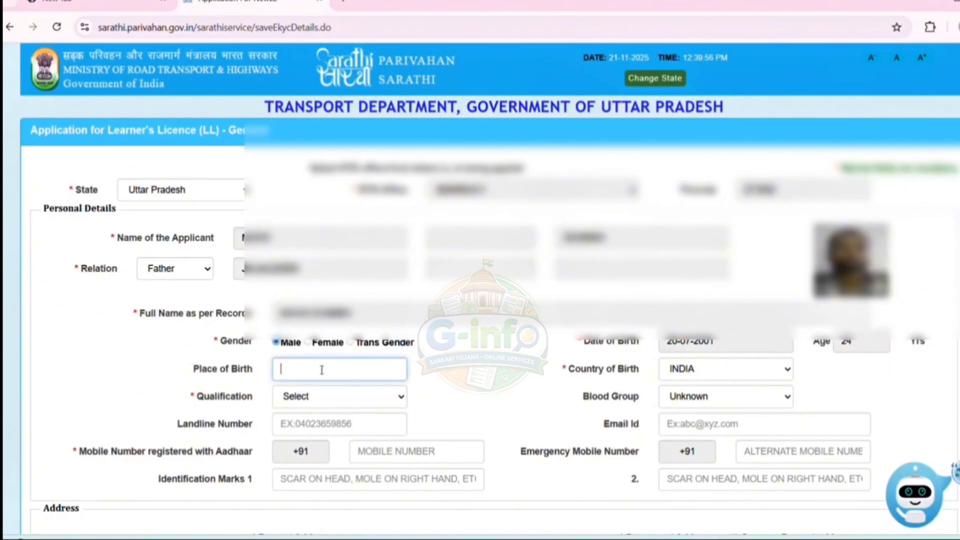
{"action": "type", "text": "SARRA KALAN"}
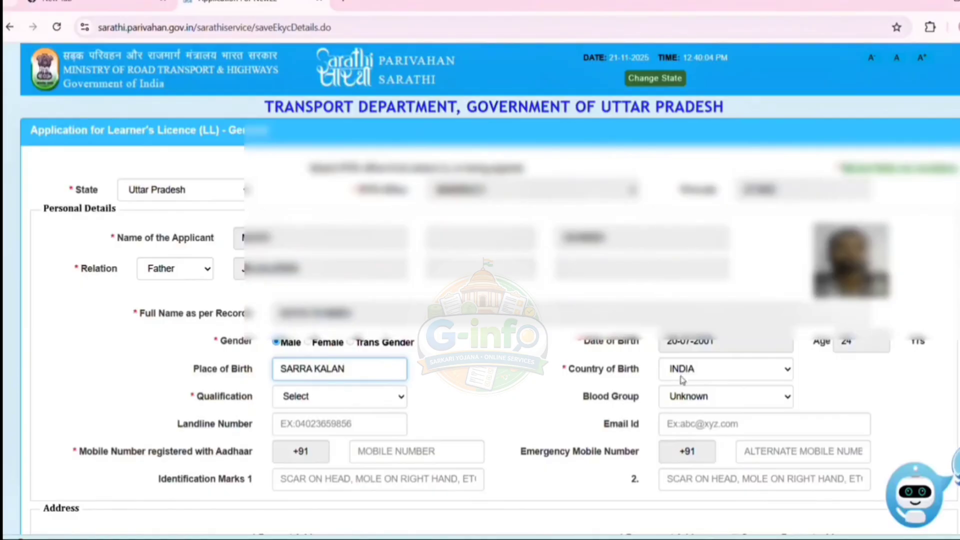
Set qualification to Graduate in Non Medical Sciences and blood group to O+.
{"action": "left_click", "coordinate": [368, 402]}
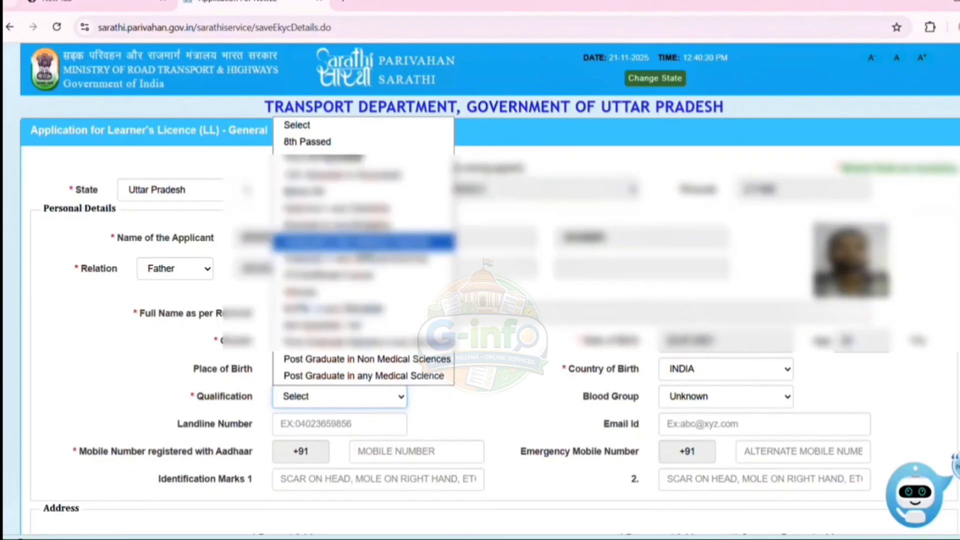
{"action": "left_click", "coordinate": [364, 245]}
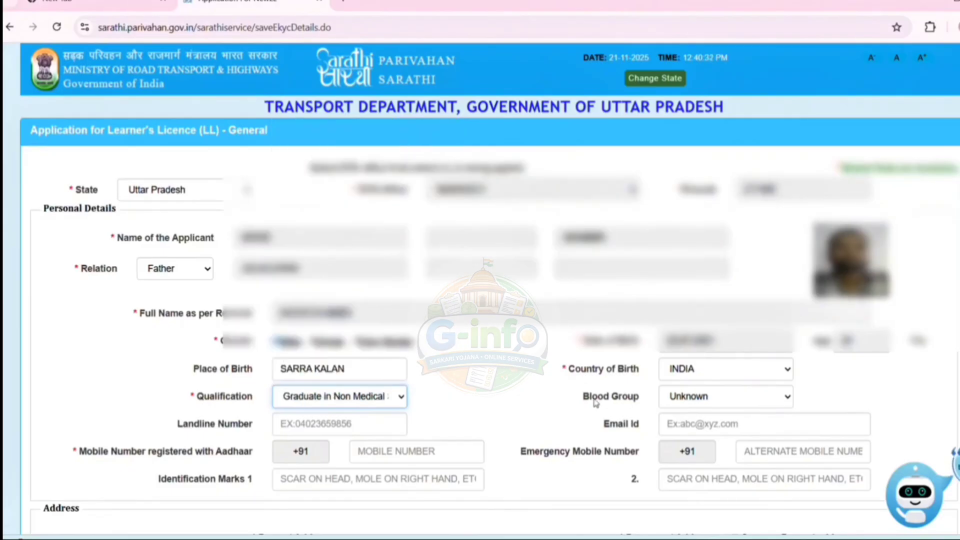
{"action": "left_click", "coordinate": [697, 398]}
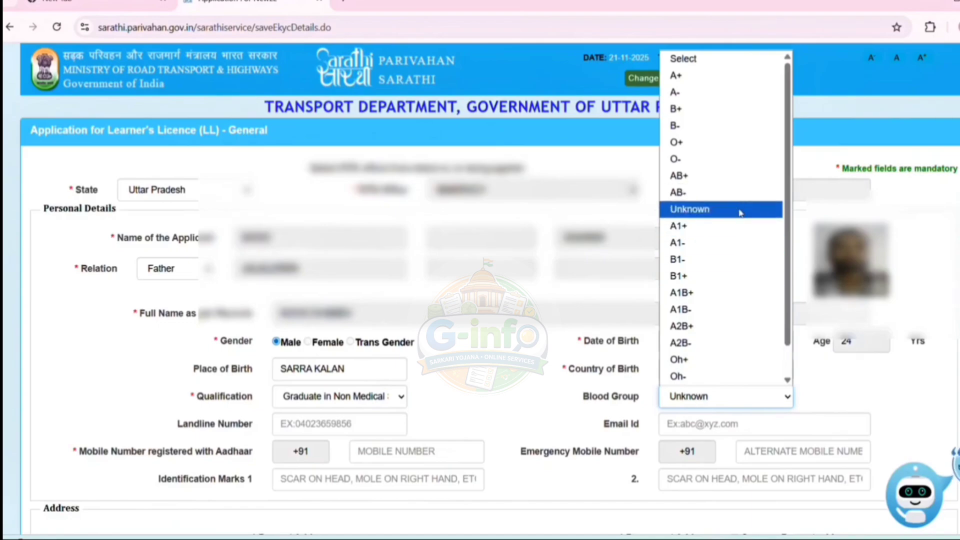
{"action": "left_click", "coordinate": [730, 142]}
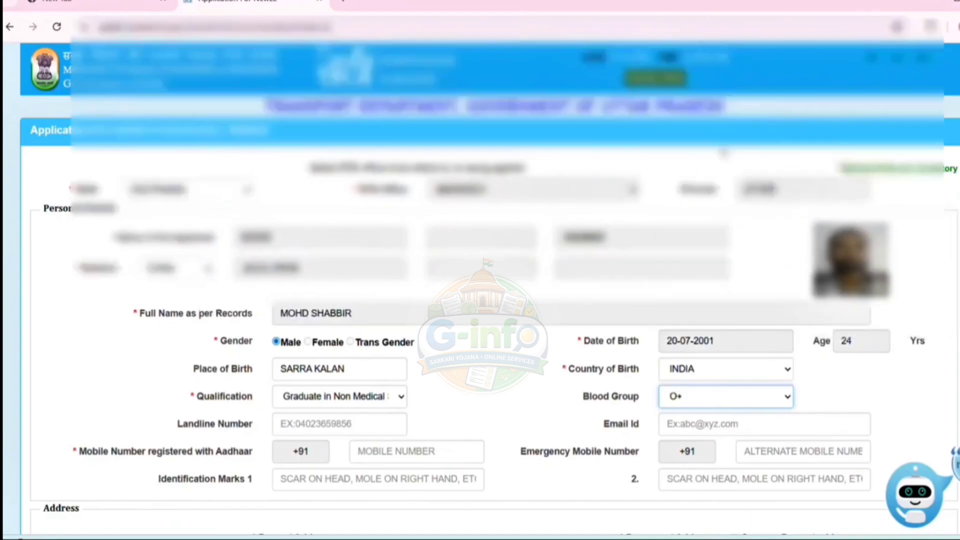
Set the present address tehsil to Nanpara.
{"action": "scroll", "coordinate": [495, 285], "scroll_direction": "down", "scroll_amount": 3}
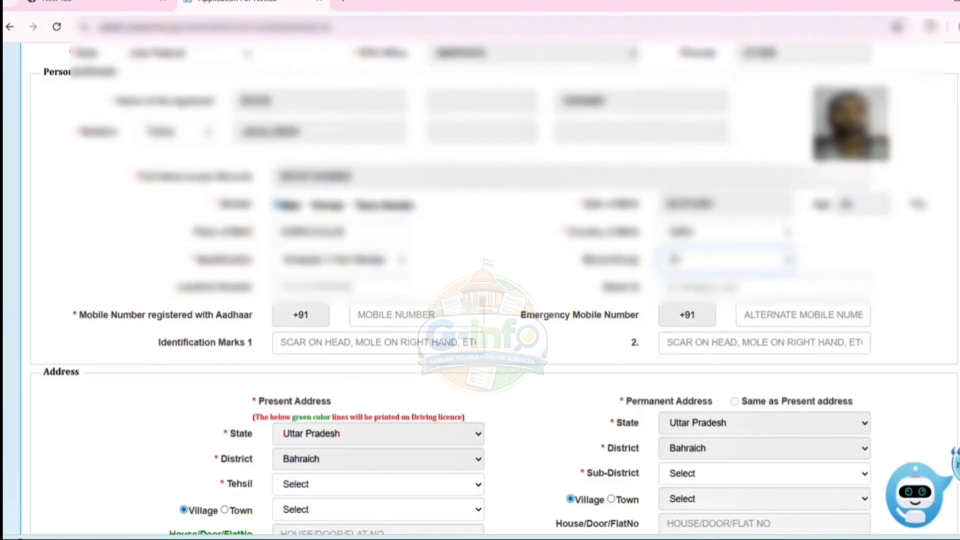
{"action": "scroll", "coordinate": [480, 300], "scroll_direction": "down", "scroll_amount": 8}
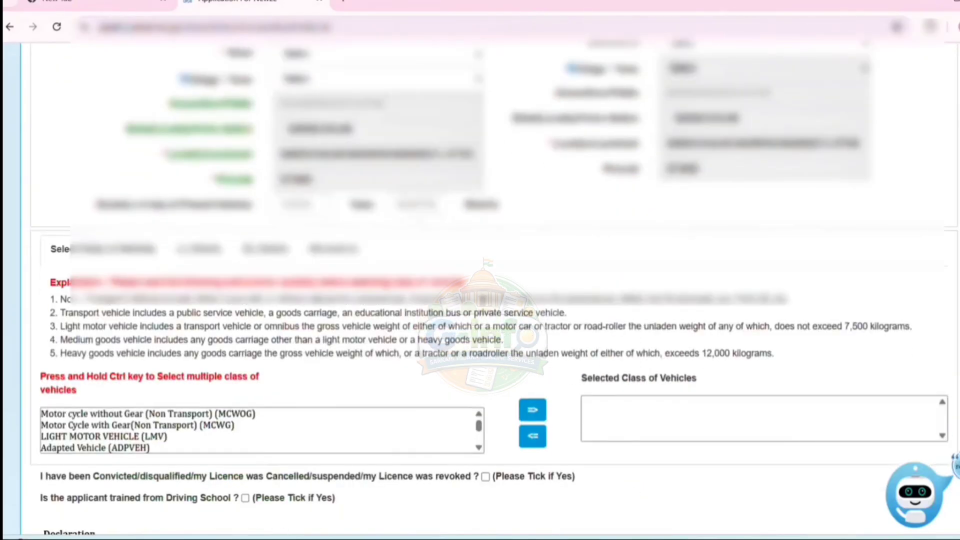
{"action": "scroll", "coordinate": [480, 300], "scroll_direction": "up", "scroll_amount": 4}
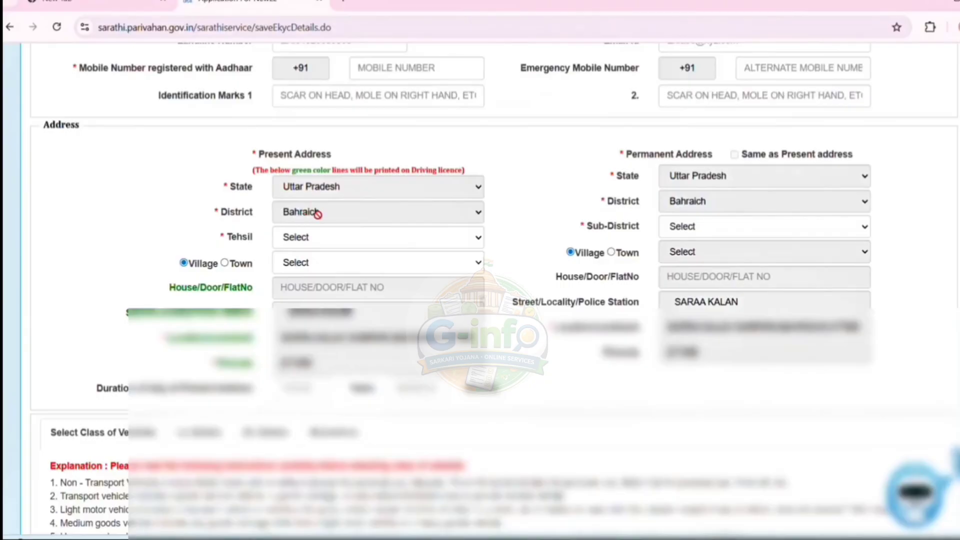
{"action": "left_click", "coordinate": [316, 245]}
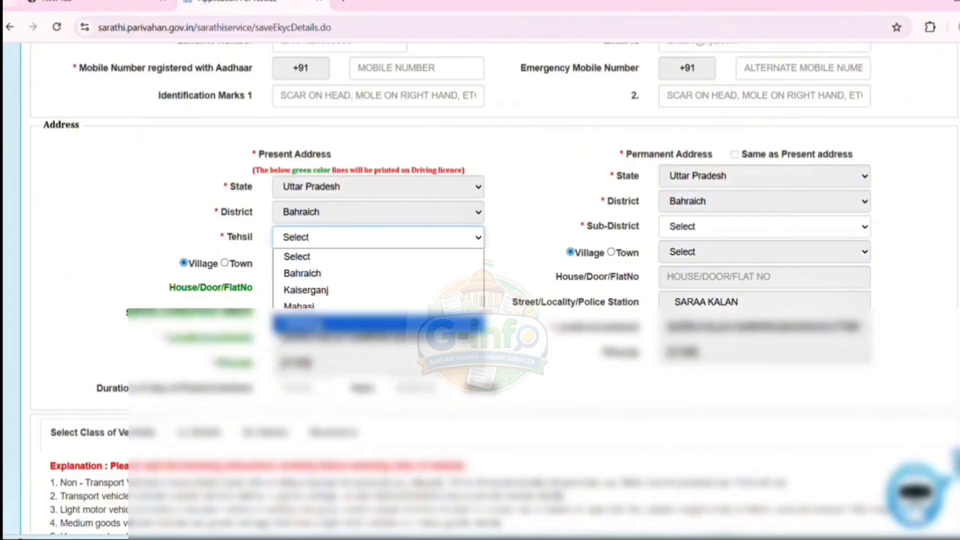
{"action": "left_click", "coordinate": [320, 324]}
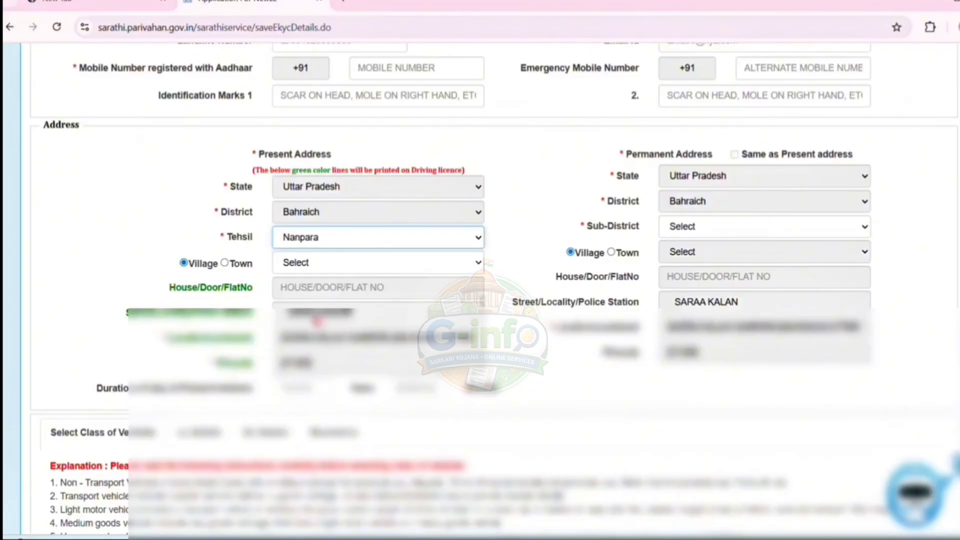
{"action": "left_click", "coordinate": [479, 238]}
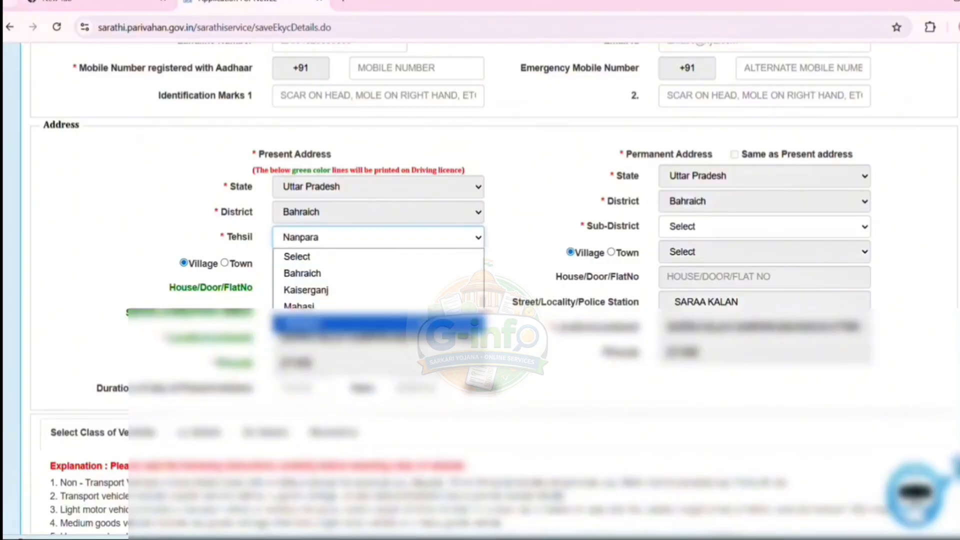
{"action": "left_click", "coordinate": [320, 324]}
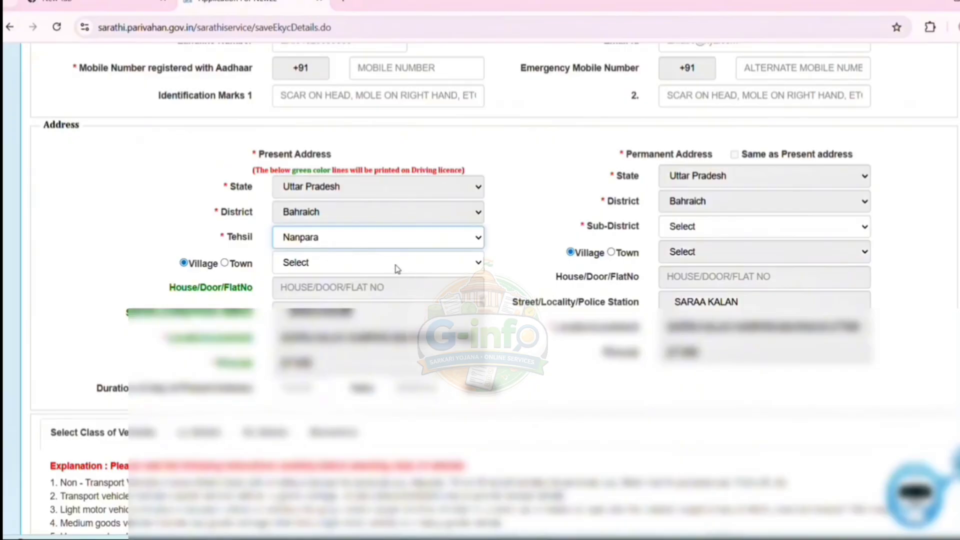
Choose the applicant's village from the Village list, moving two entries past Argorawa.
{"action": "left_click", "coordinate": [375, 268]}
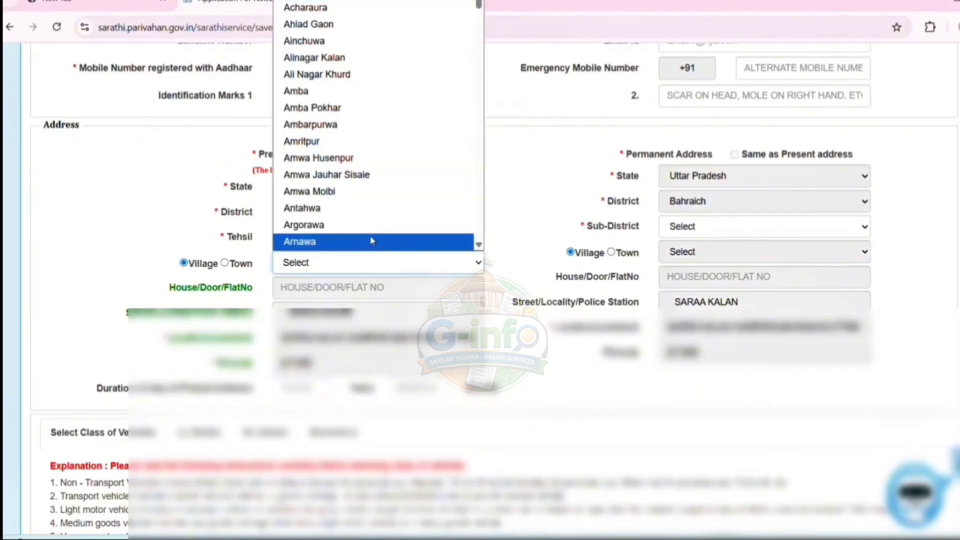
{"action": "key", "text": "s"}
{"action": "key", "text": "a"}
{"action": "key", "text": "r"}
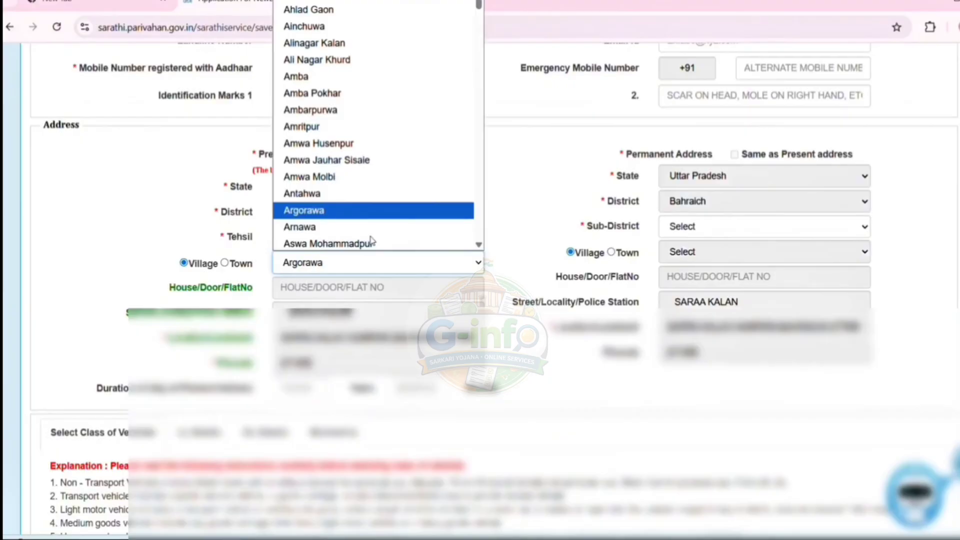
{"action": "key", "text": "Down"}
{"action": "key", "text": "Down"}
{"action": "key", "text": "Down"}
{"action": "key", "text": "Down"}
{"action": "key", "text": "Down"}
{"action": "key", "text": "Down"}
{"action": "key", "text": "Down"}
{"action": "key", "text": "Down"}
{"action": "key", "text": "Down"}
{"action": "key", "text": "Down"}
{"action": "key", "text": "Down"}
{"action": "key", "text": "Down"}
{"action": "key", "text": "Down"}
{"action": "key", "text": "Down"}
{"action": "key", "text": "Down"}
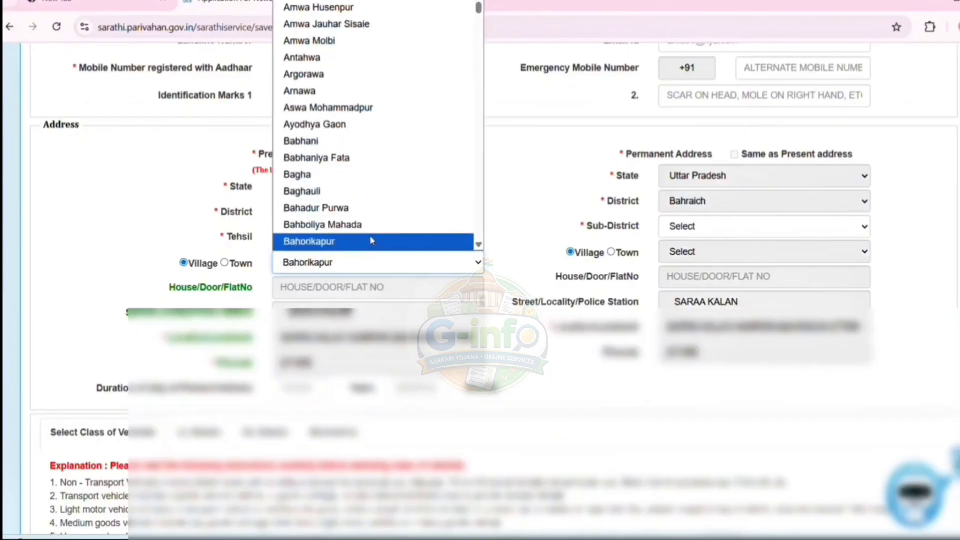
{"action": "key", "text": "Down"}
{"action": "key", "text": "Down"}
{"action": "key", "text": "Down"}
{"action": "key", "text": "Down"}
{"action": "key", "text": "Down"}
{"action": "key", "text": "Down"}
{"action": "key", "text": "Down"}
{"action": "key", "text": "Down"}
{"action": "key", "text": "Down"}
{"action": "key", "text": "Down"}
{"action": "key", "text": "Down"}
{"action": "key", "text": "Down"}
{"action": "key", "text": "Down"}
{"action": "key", "text": "Down"}
{"action": "key", "text": "Down"}
{"action": "key", "text": "Down"}
{"action": "key", "text": "Down"}
{"action": "key", "text": "Down"}
{"action": "key", "text": "Down"}
{"action": "key", "text": "Down"}
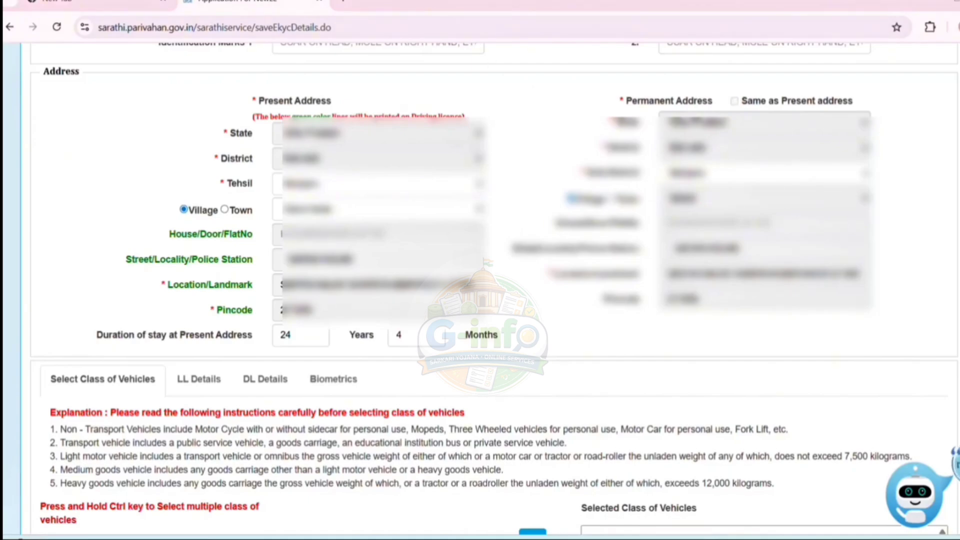
Add MCWG and LMV to the chosen vehicle classes.
{"action": "scroll", "coordinate": [495, 289], "scroll_direction": "down", "scroll_amount": 5}
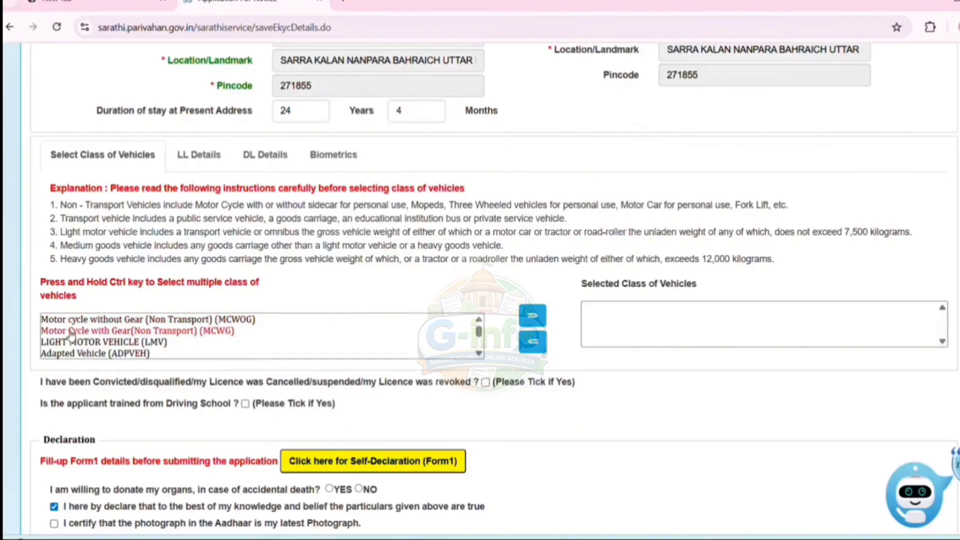
{"action": "left_click", "coordinate": [120, 333]}
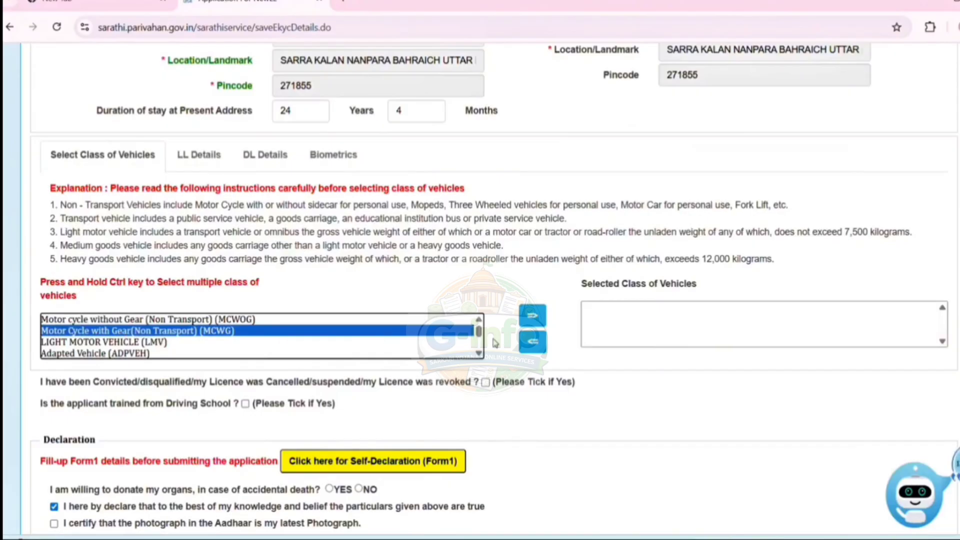
{"action": "left_click", "coordinate": [533, 317]}
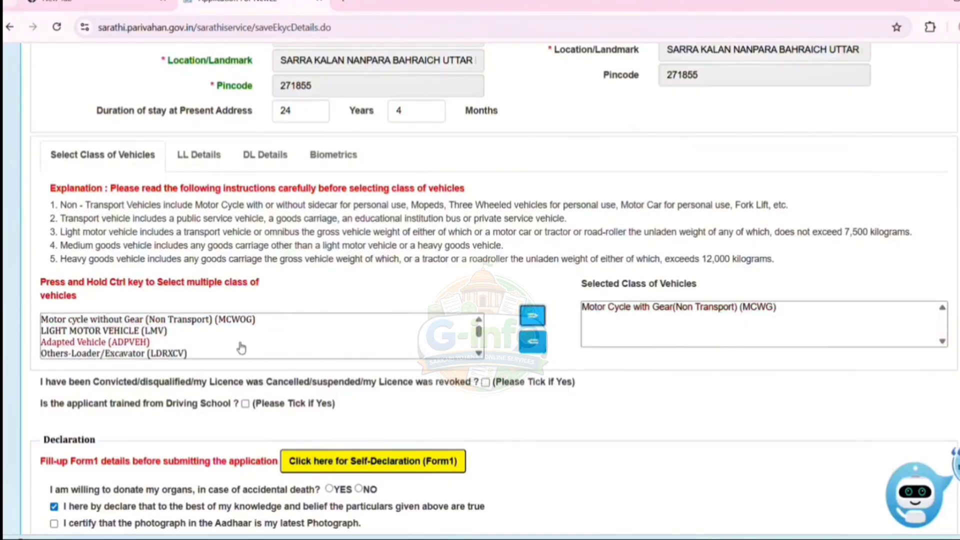
{"action": "left_click", "coordinate": [59, 333]}
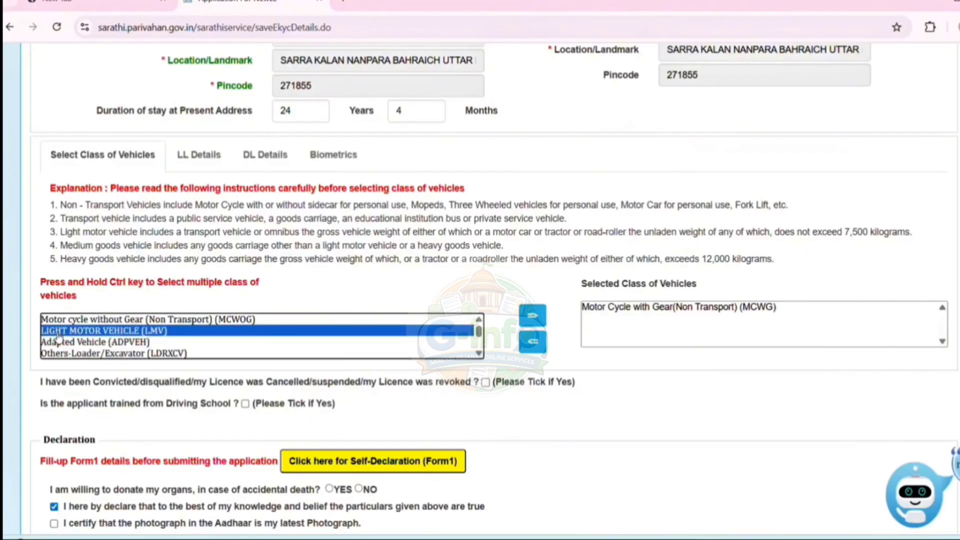
{"action": "left_click", "coordinate": [533, 316]}
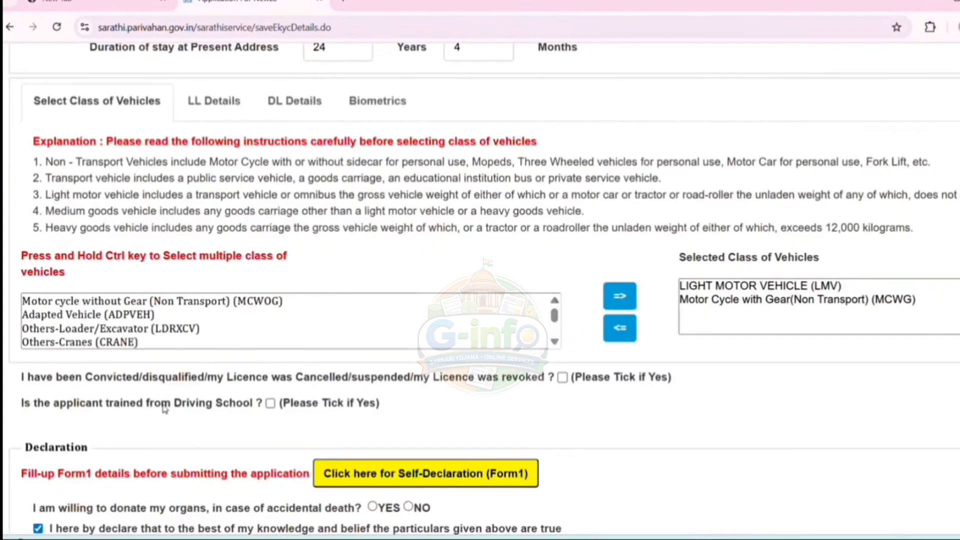
Tick and then untick the Driving School training option.
{"action": "left_click", "coordinate": [270, 403]}
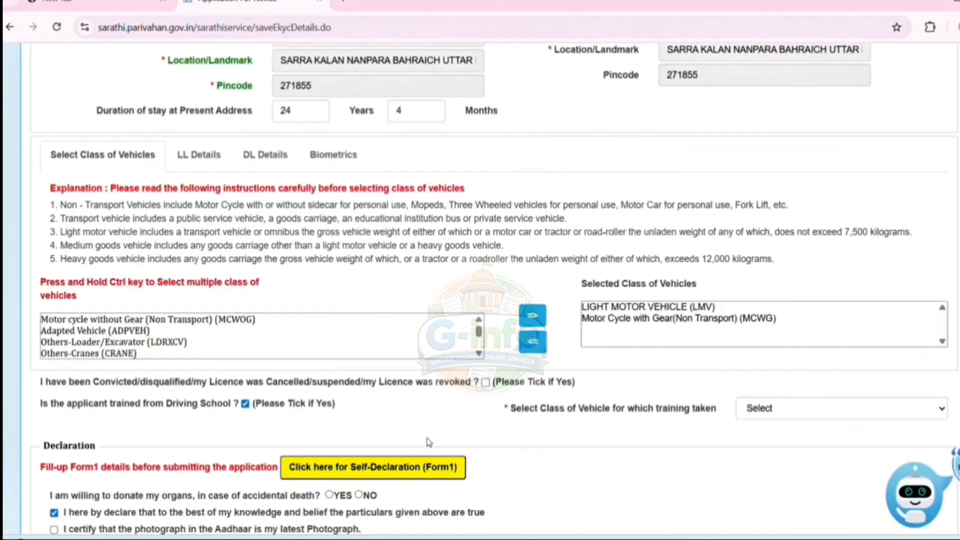
{"action": "left_click", "coordinate": [245, 404]}
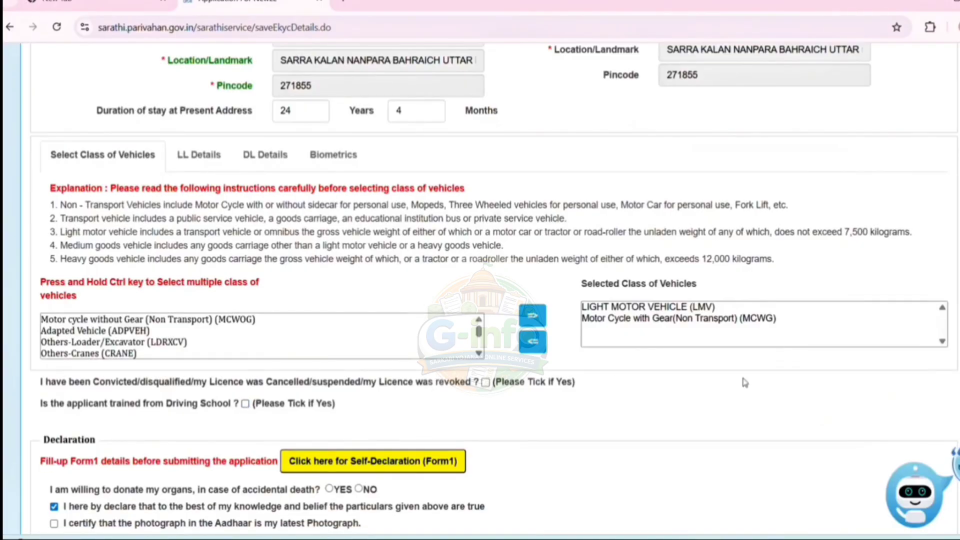
{"action": "scroll", "coordinate": [611, 403], "scroll_direction": "down", "scroll_amount": 3}
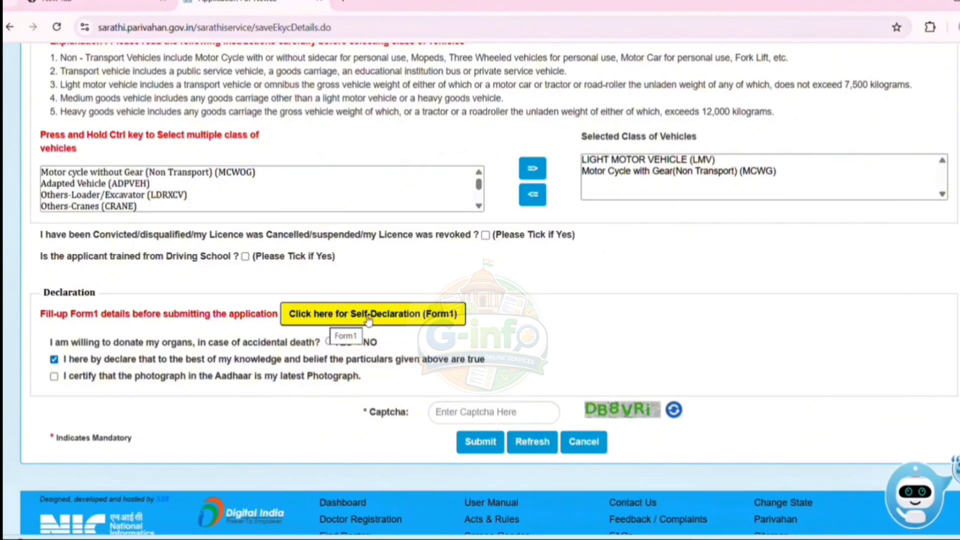
Open the Form1 self-declaration and answer No to fits and Yes to eyesight.
{"action": "left_click", "coordinate": [369, 317]}
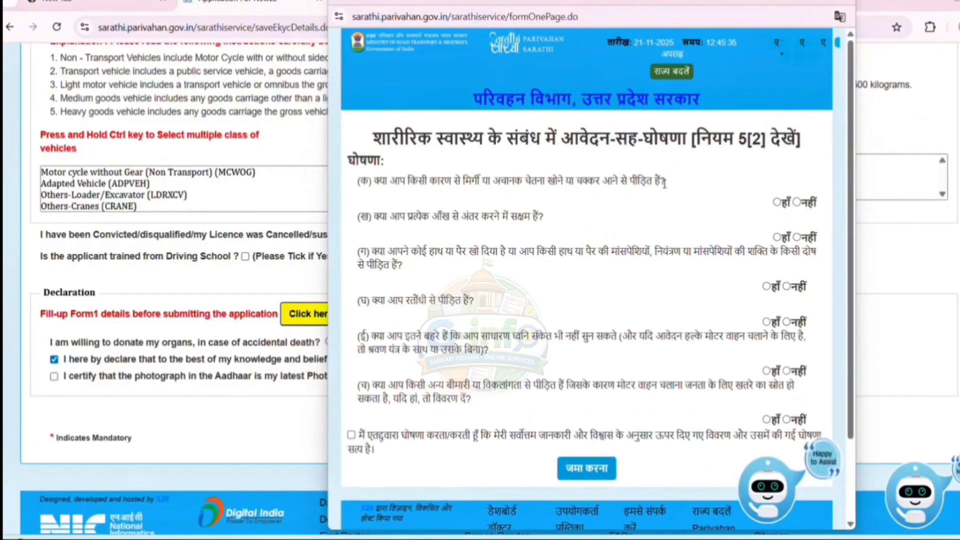
{"action": "left_click", "coordinate": [797, 202]}
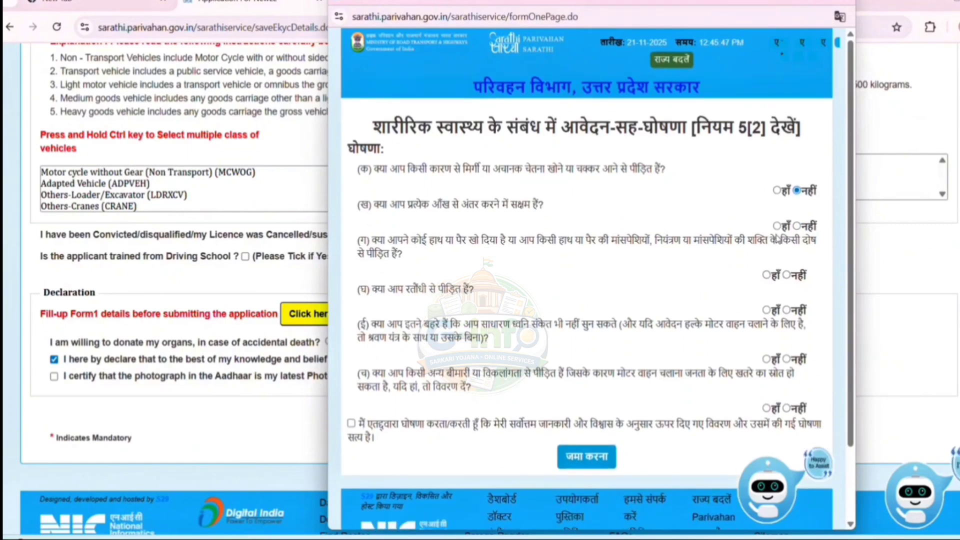
{"action": "left_click", "coordinate": [776, 237]}
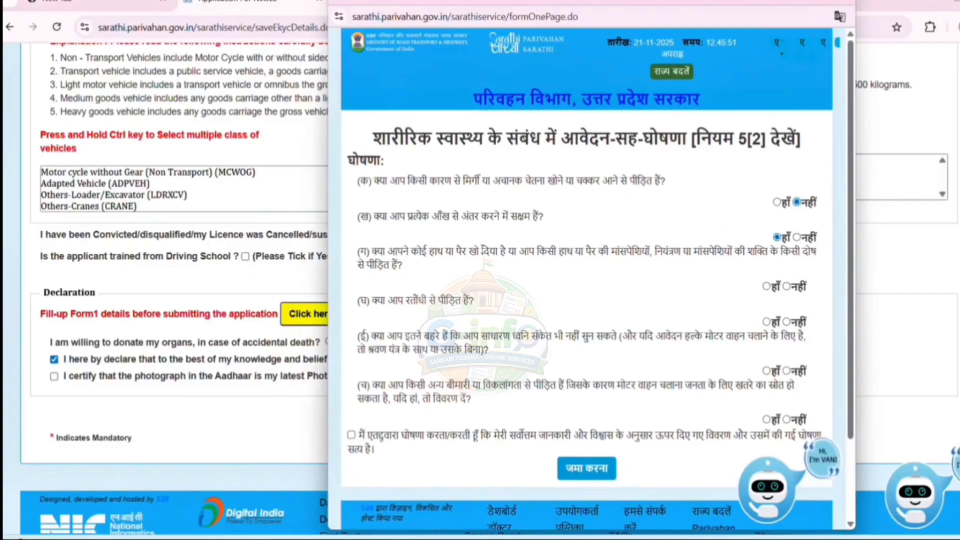
{"action": "scroll", "coordinate": [544, 260], "scroll_direction": "down", "scroll_amount": 1}
Answer No to night blindness, hearing and other illness, affirm the declaration and submit.
{"action": "left_click", "coordinate": [787, 322]}
{"action": "left_click", "coordinate": [787, 371]}
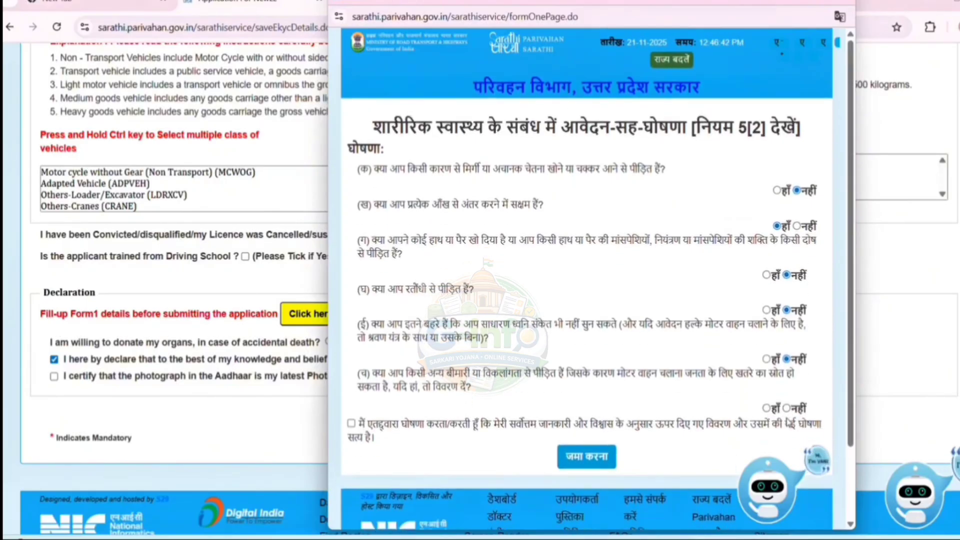
{"action": "left_click", "coordinate": [787, 420]}
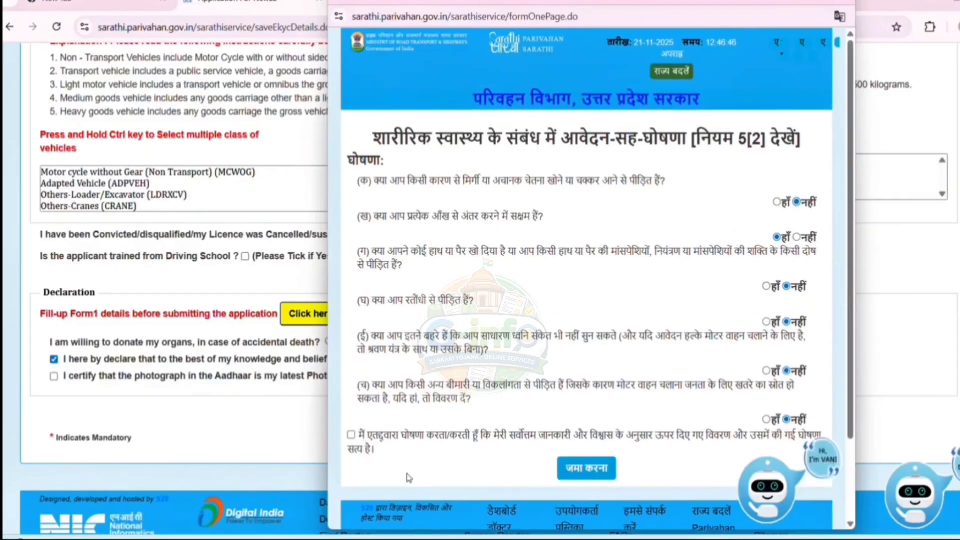
{"action": "left_click", "coordinate": [351, 435]}
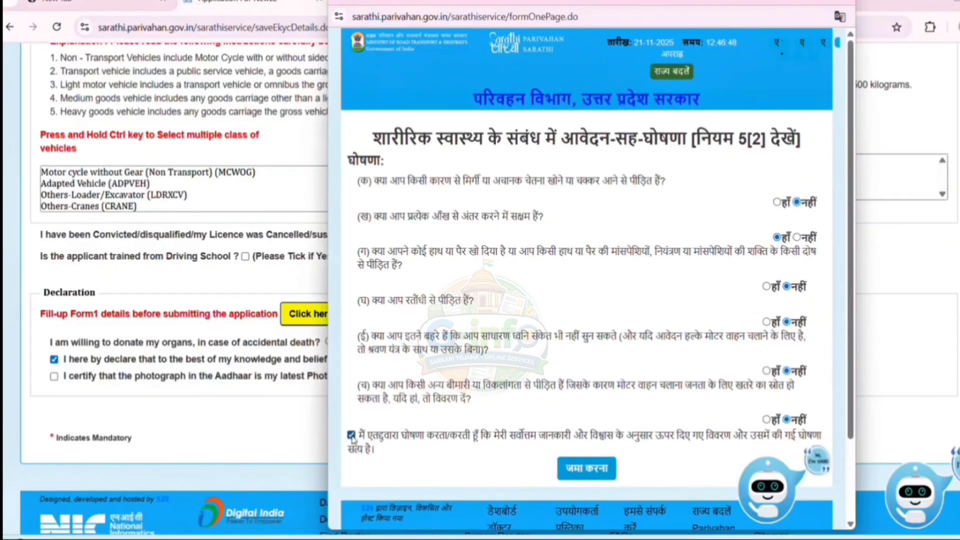
{"action": "left_click", "coordinate": [559, 456]}
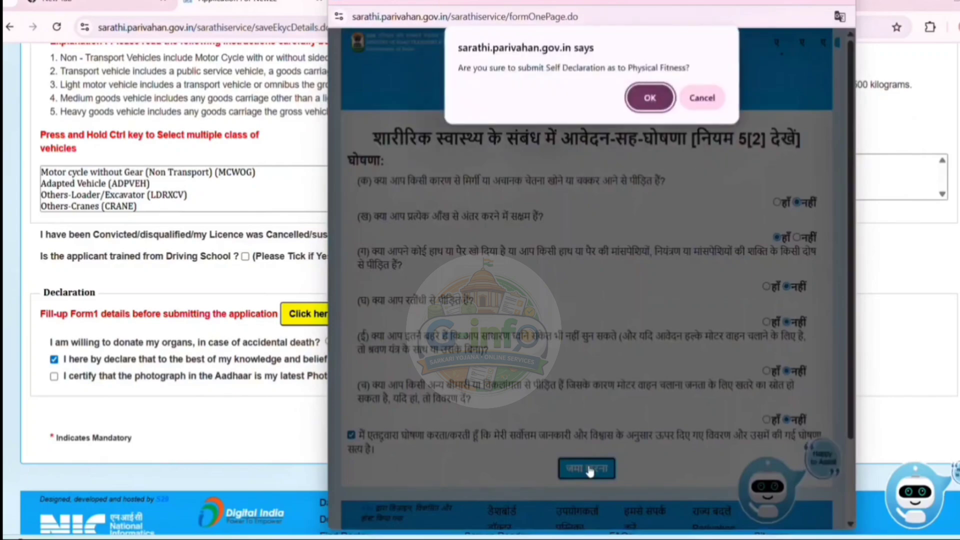
Confirm the self-declaration submission and close the success window.
{"action": "left_click", "coordinate": [651, 100]}
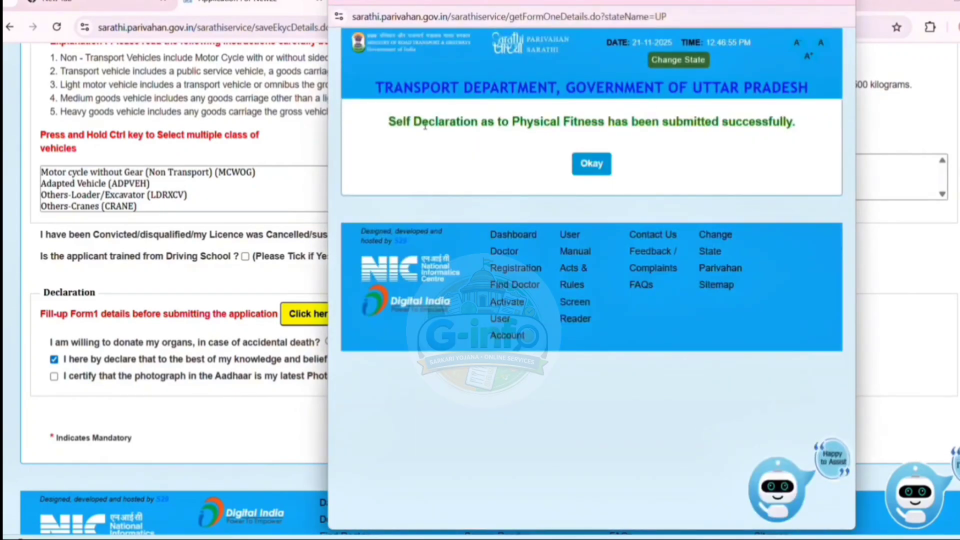
{"action": "left_click_drag", "start_coordinate": [414, 121], "coordinate": [797, 123]}
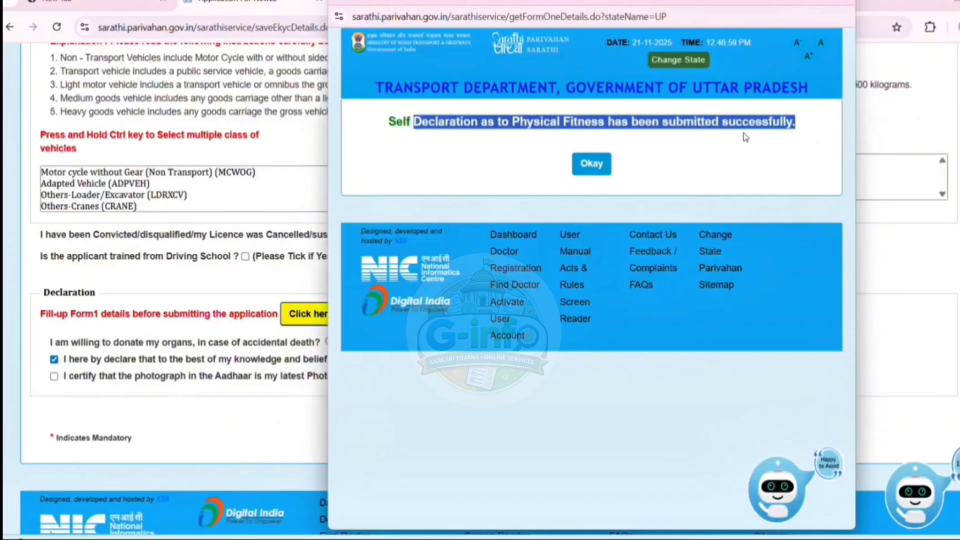
{"action": "left_click", "coordinate": [590, 165]}
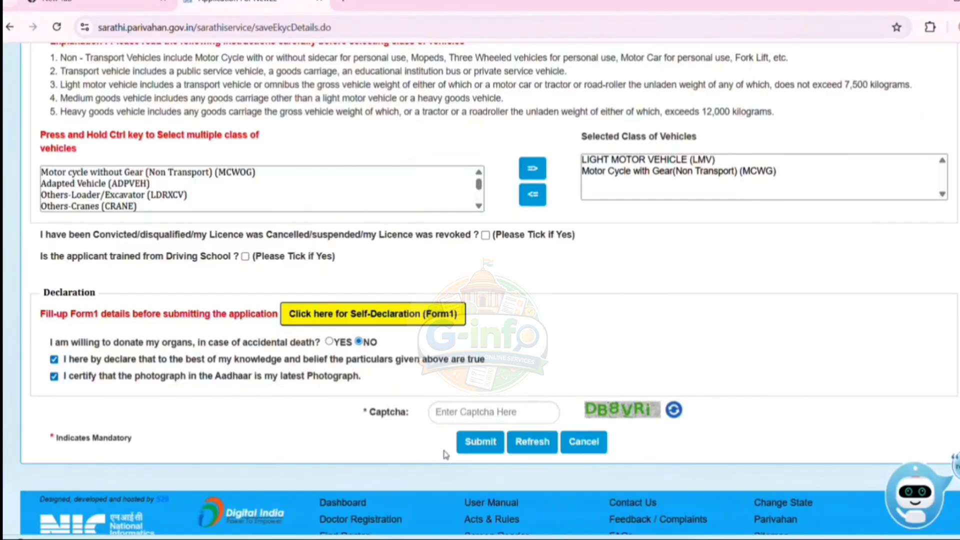
Enter the captcha code and submit the application, reviewing the mobile-number alert.
{"action": "left_click", "coordinate": [525, 412]}
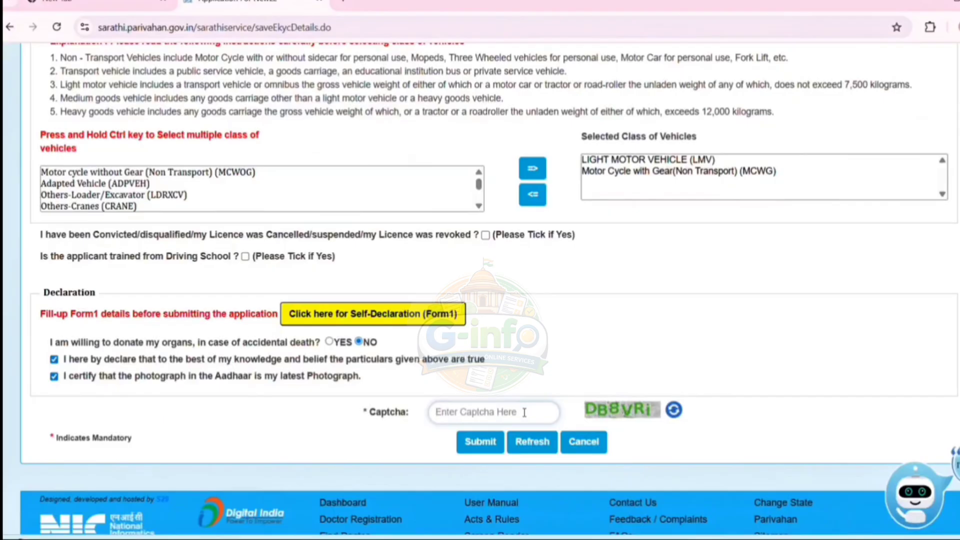
{"action": "type", "text": "DB8VRi"}
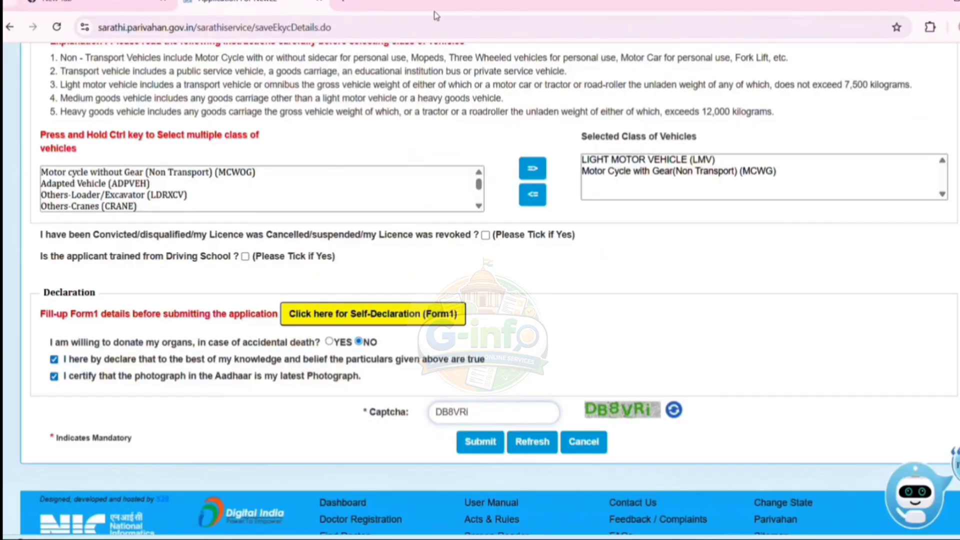
{"action": "key", "text": "Return"}
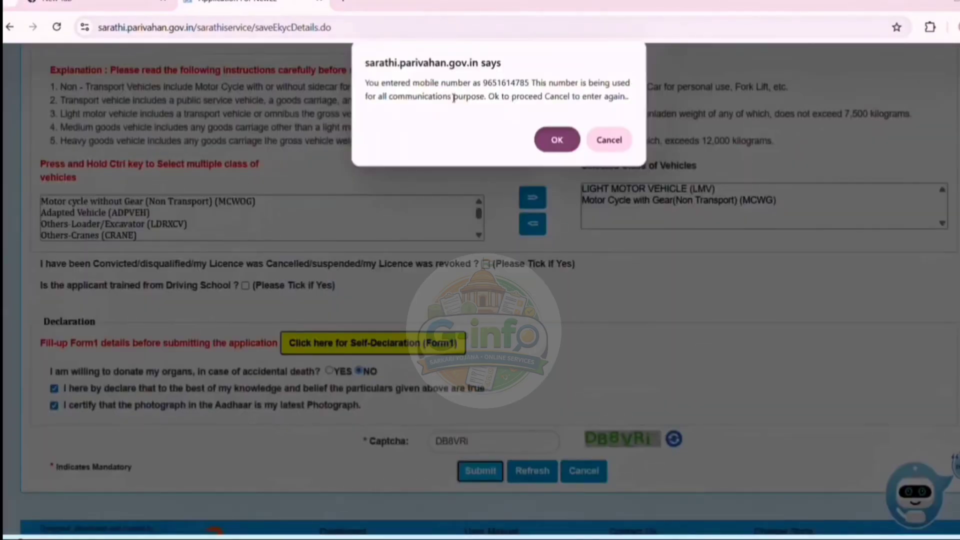
{"action": "left_click_drag", "start_coordinate": [474, 83], "coordinate": [529, 79]}
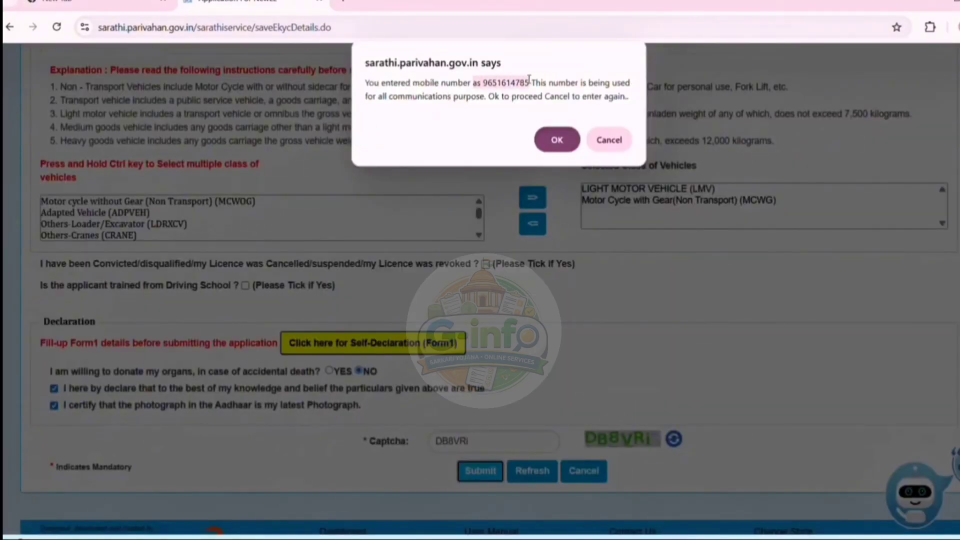
{"action": "left_click_drag", "start_coordinate": [413, 100], "coordinate": [529, 83]}
Accept the mobile number and acceptance alerts, then dismiss the congratulations to view the reference slip.
{"action": "left_click", "coordinate": [557, 140]}
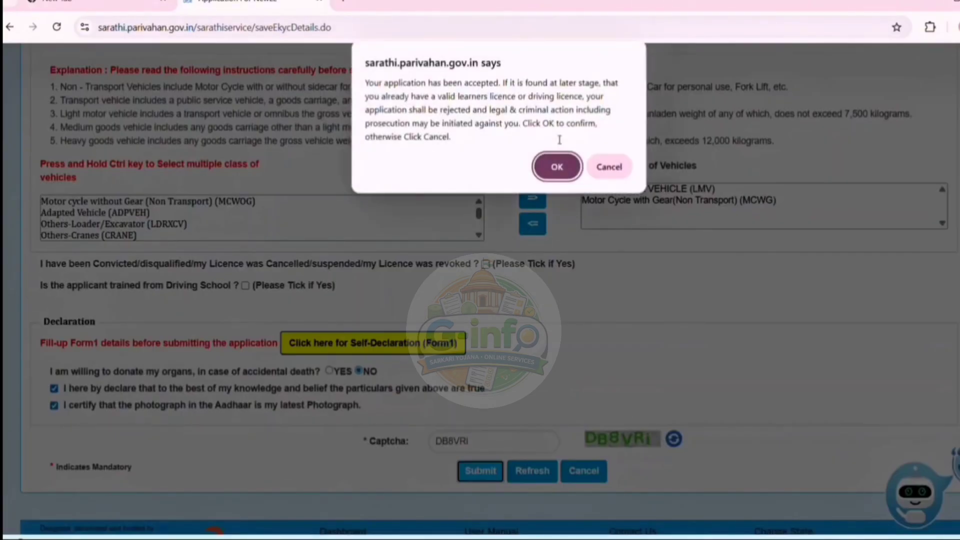
{"action": "left_click", "coordinate": [557, 167]}
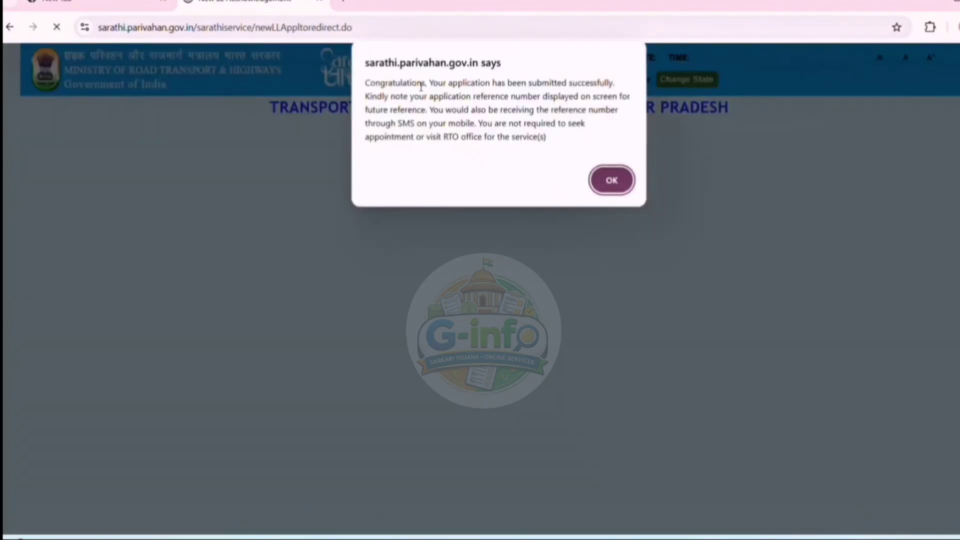
{"action": "left_click_drag", "start_coordinate": [421, 86], "coordinate": [540, 144]}
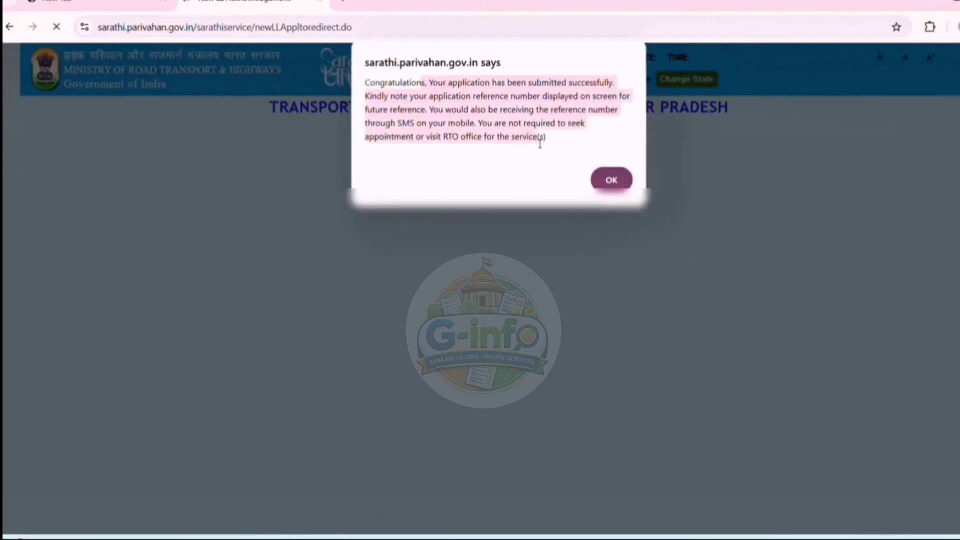
{"action": "left_click", "coordinate": [612, 183]}
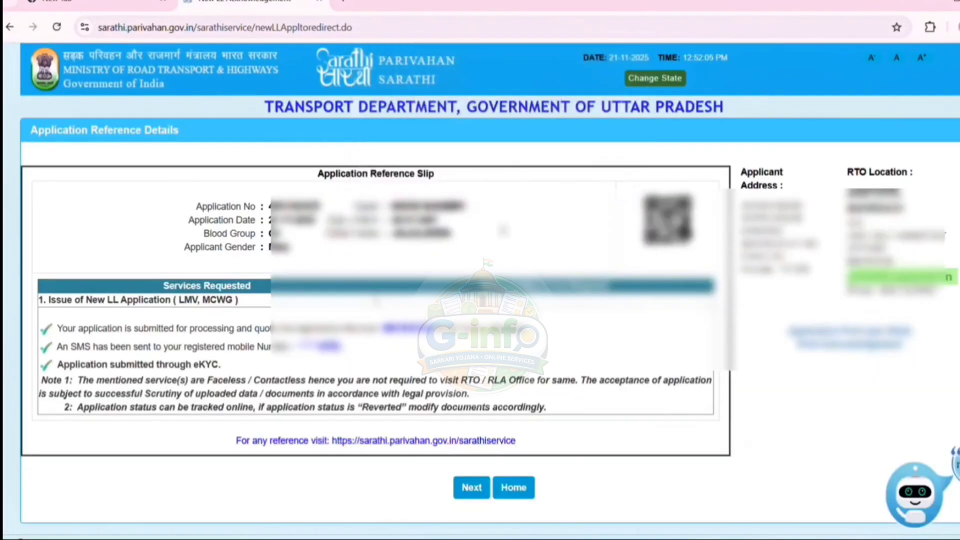
{"action": "left_click_drag", "start_coordinate": [267, 206], "coordinate": [431, 260]}
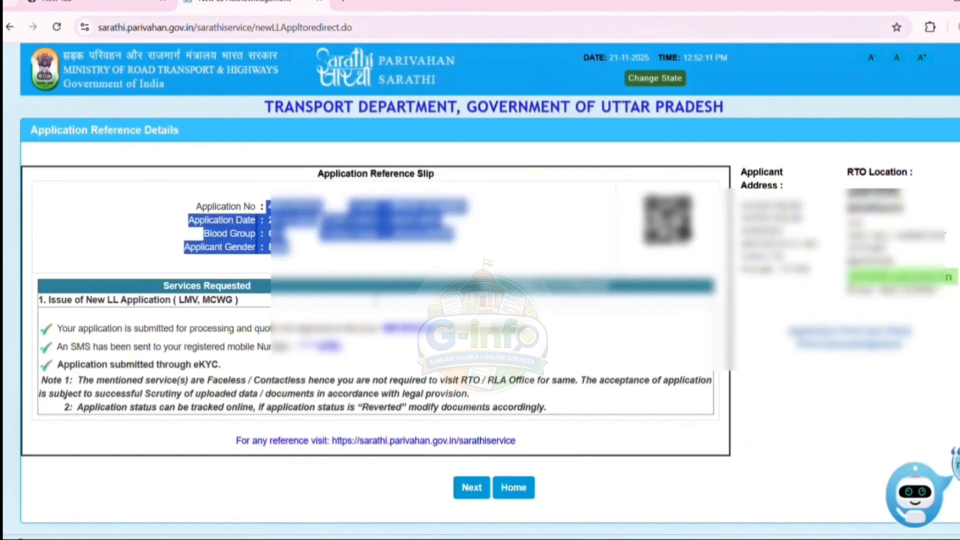
Go to the application status page and review the pending Upload Photo and Signature stage.
{"action": "left_click", "coordinate": [322, 235]}
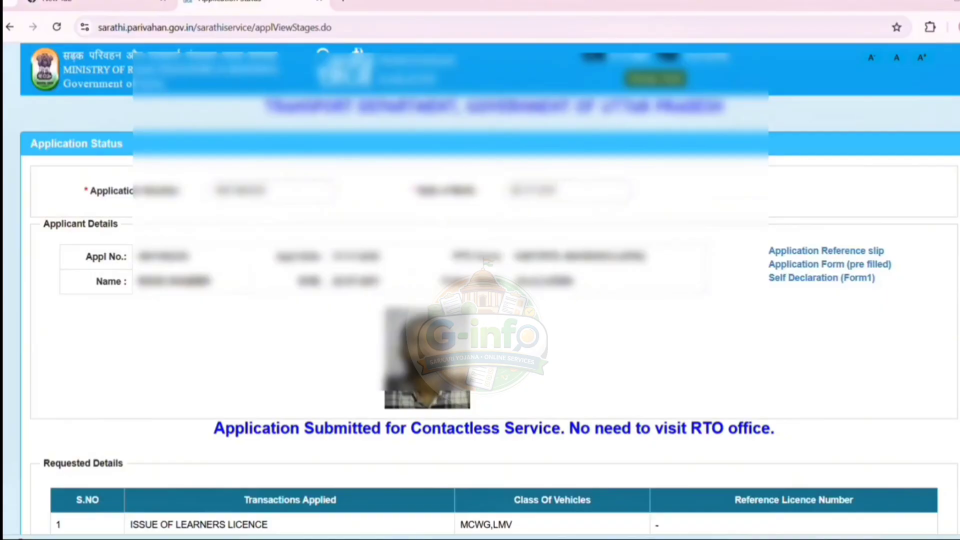
{"action": "scroll", "coordinate": [494, 289], "scroll_direction": "down", "scroll_amount": 8}
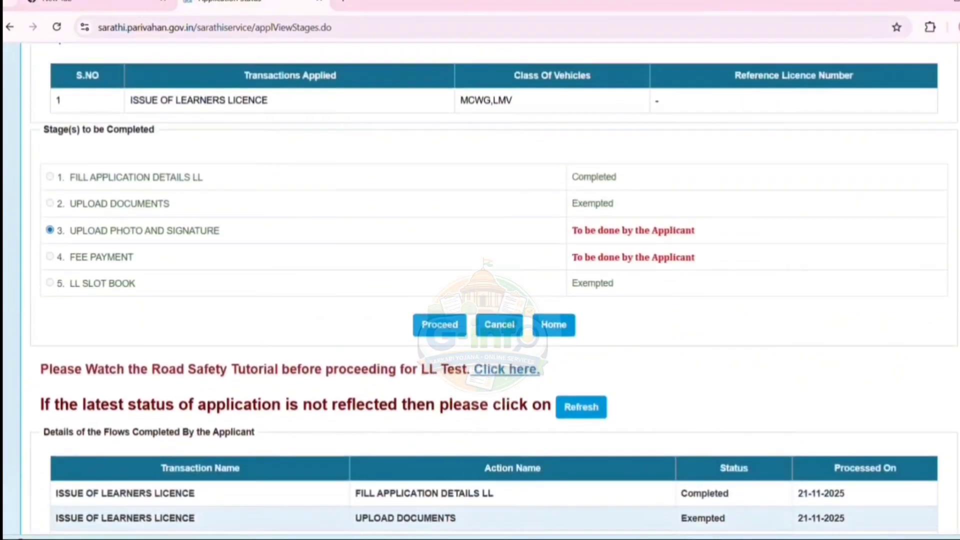
{"action": "scroll", "coordinate": [437, 283], "scroll_direction": "up", "scroll_amount": 1}
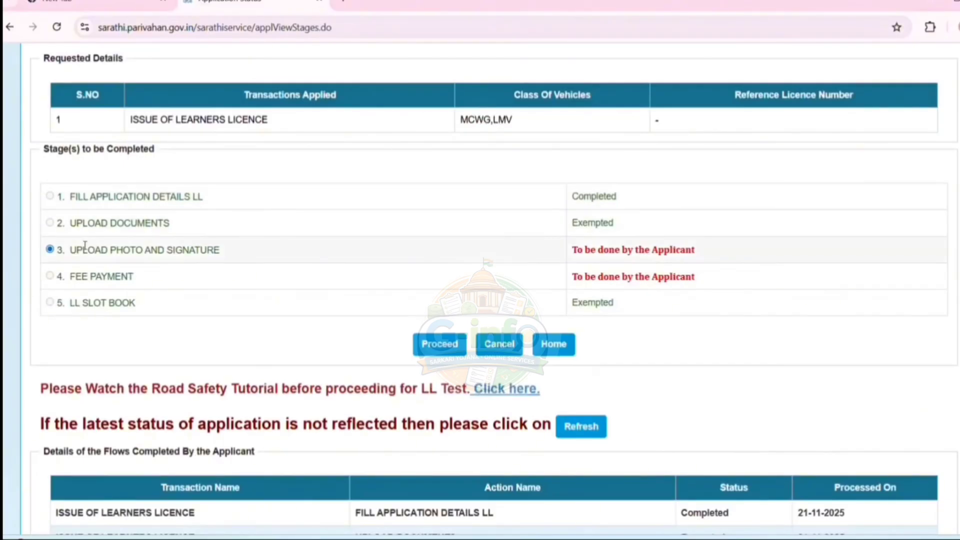
{"action": "left_click_drag", "start_coordinate": [76, 250], "coordinate": [227, 252]}
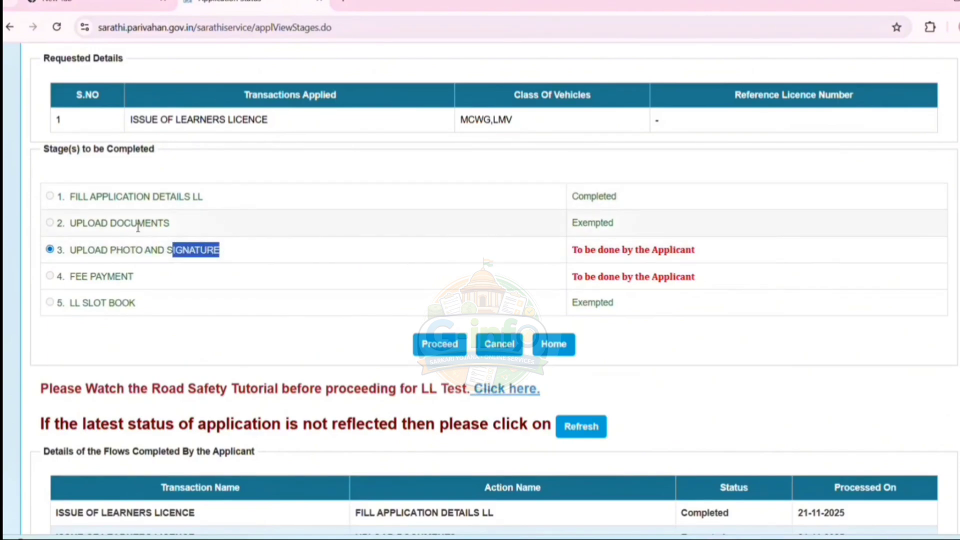
{"action": "left_click_drag", "start_coordinate": [124, 226], "coordinate": [225, 227]}
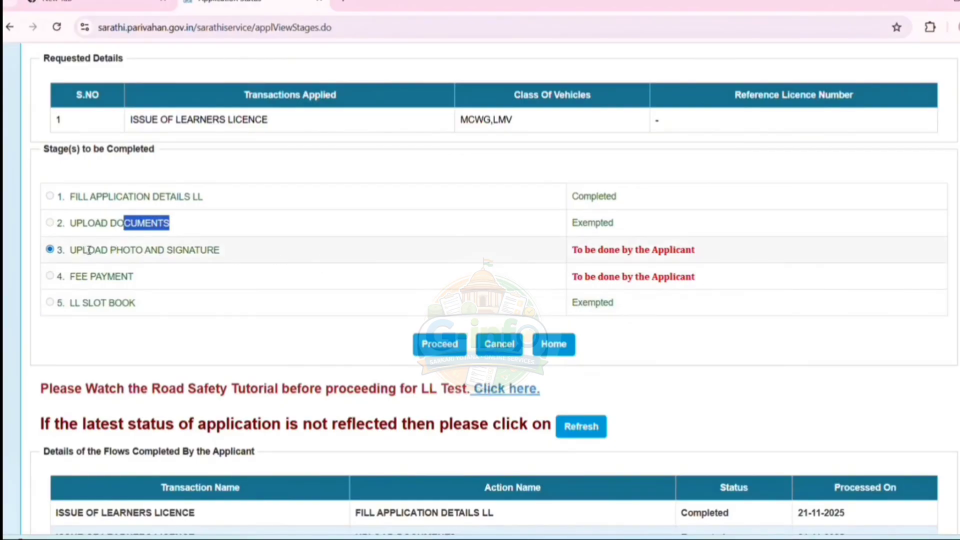
{"action": "left_click_drag", "start_coordinate": [88, 250], "coordinate": [224, 250]}
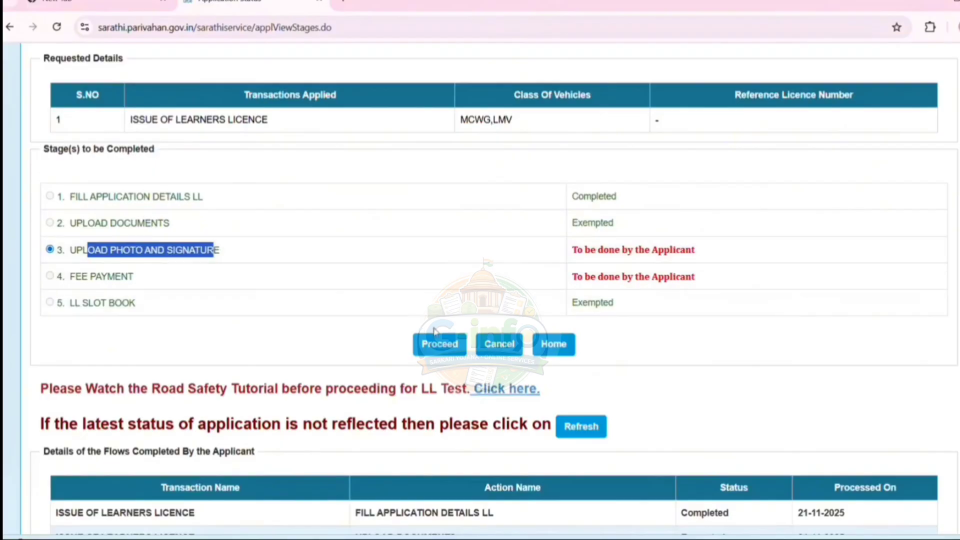
Proceed to photo and signature upload and check the signature dimensions and 10kb-20kb limit.
{"action": "left_click", "coordinate": [456, 344]}
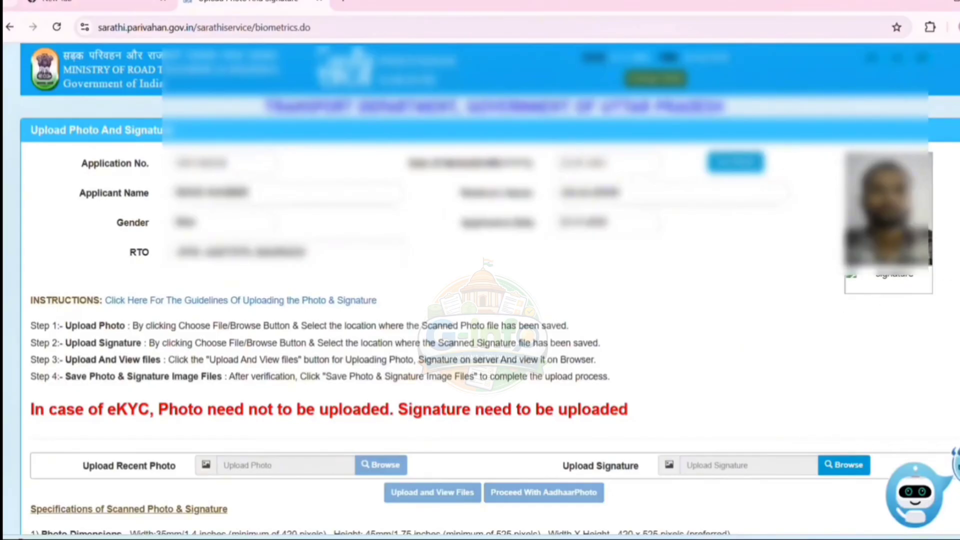
{"action": "scroll", "coordinate": [490, 288], "scroll_direction": "down", "scroll_amount": 3}
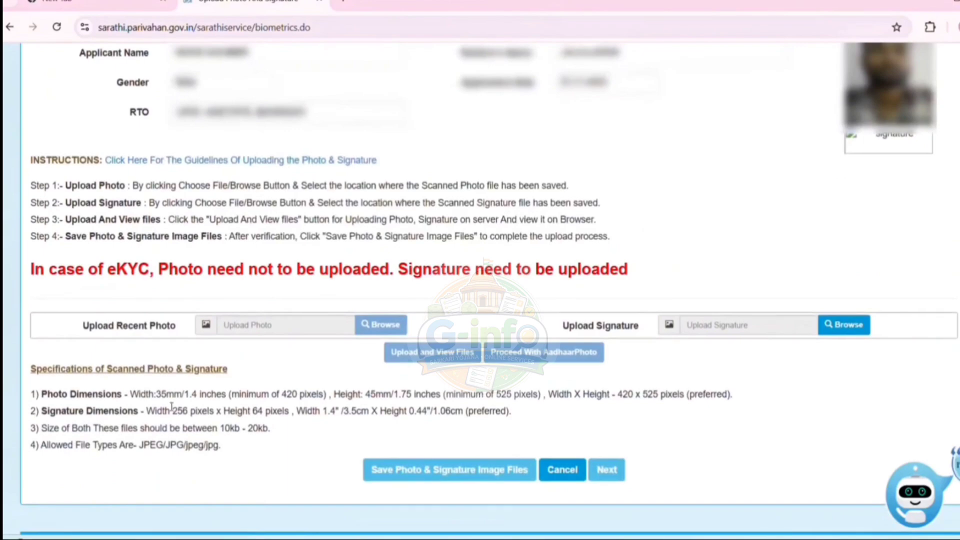
{"action": "left_click_drag", "start_coordinate": [148, 411], "coordinate": [428, 411]}
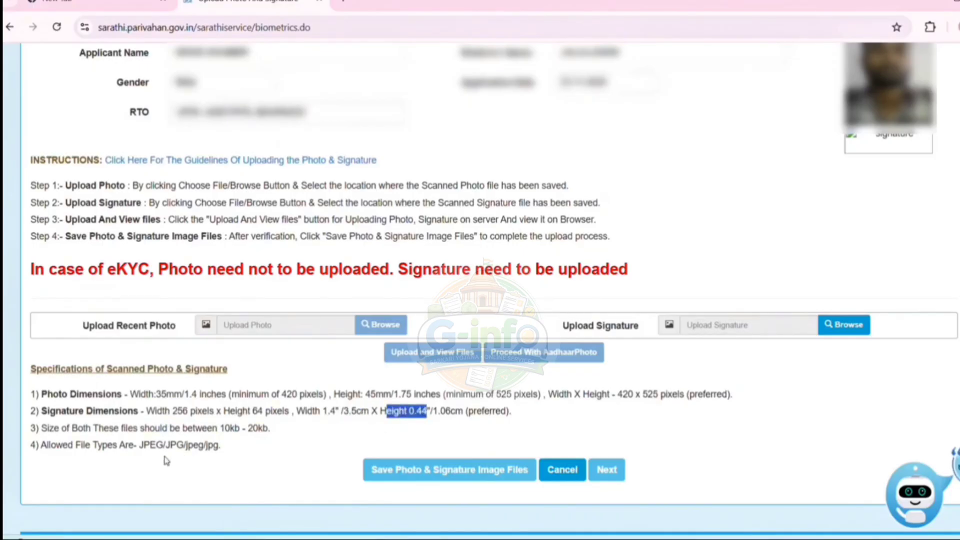
{"action": "left_click_drag", "start_coordinate": [144, 444], "coordinate": [275, 430]}
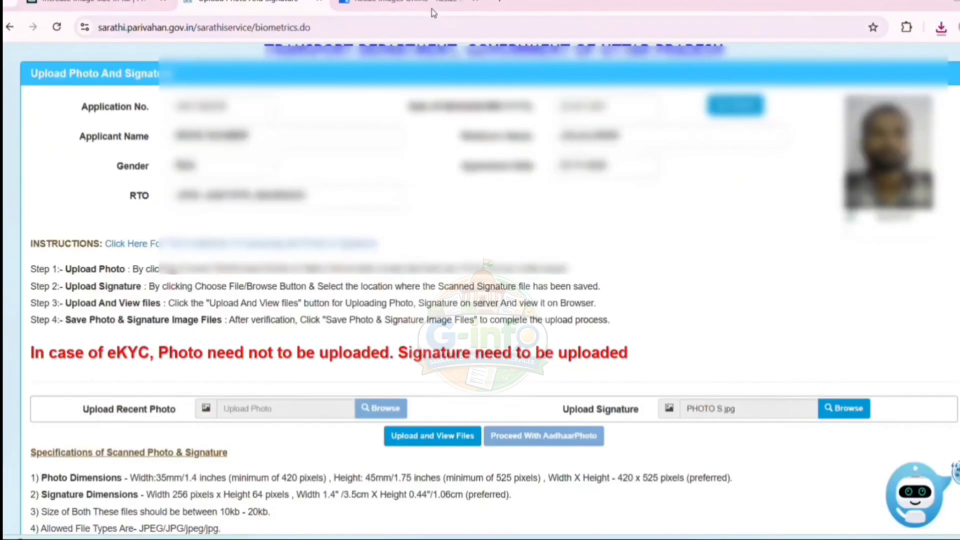
Upload the signature and preview it, checking its width and 64-pixel height.
{"action": "left_click", "coordinate": [428, 443]}
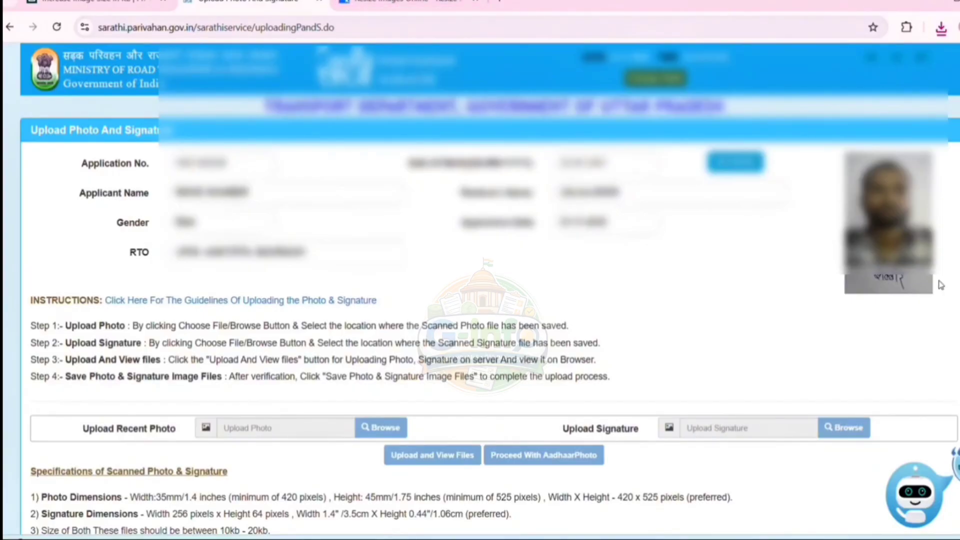
{"action": "scroll", "coordinate": [120, 339], "scroll_direction": "down", "scroll_amount": 2}
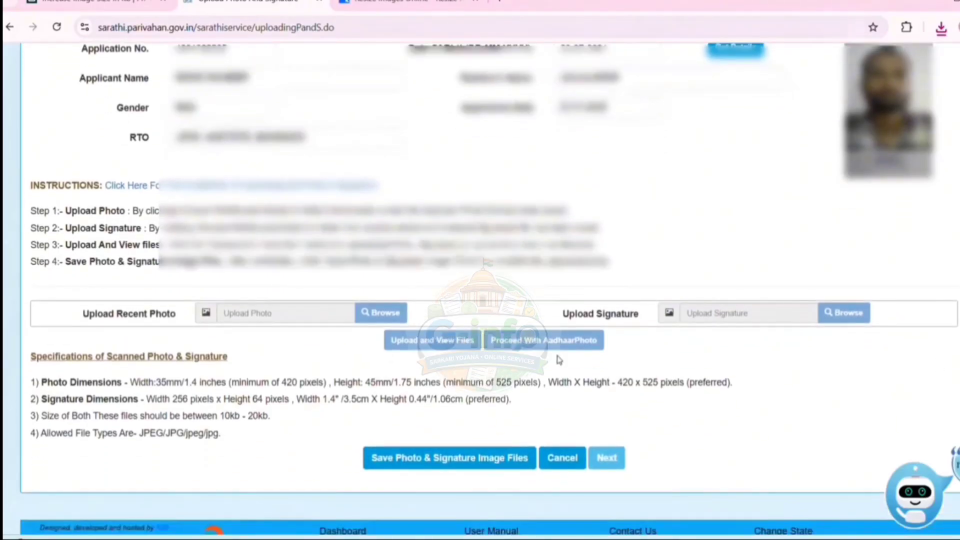
{"action": "left_click_drag", "start_coordinate": [176, 400], "coordinate": [190, 400]}
{"action": "left_click_drag", "start_coordinate": [251, 400], "coordinate": [270, 415]}
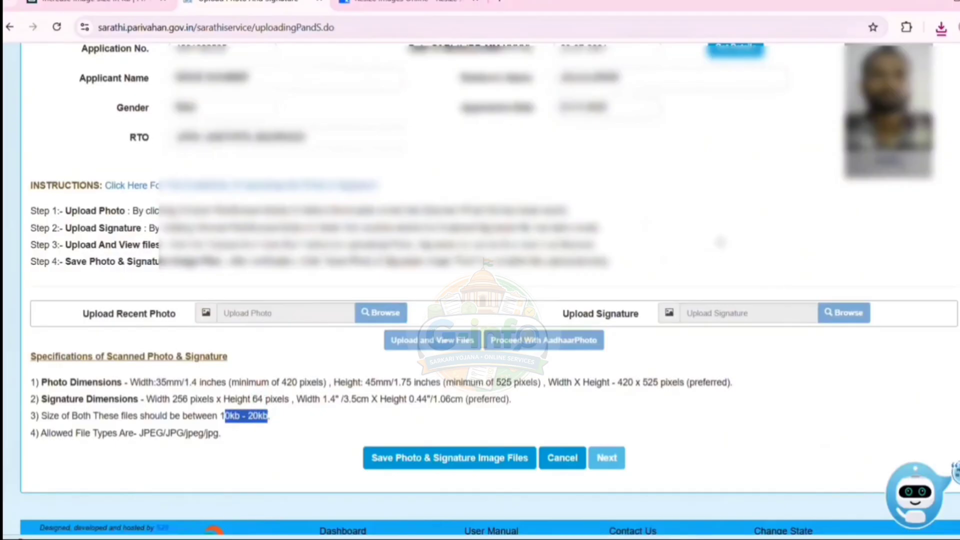
{"action": "scroll", "coordinate": [542, 395], "scroll_direction": "up", "scroll_amount": 2}
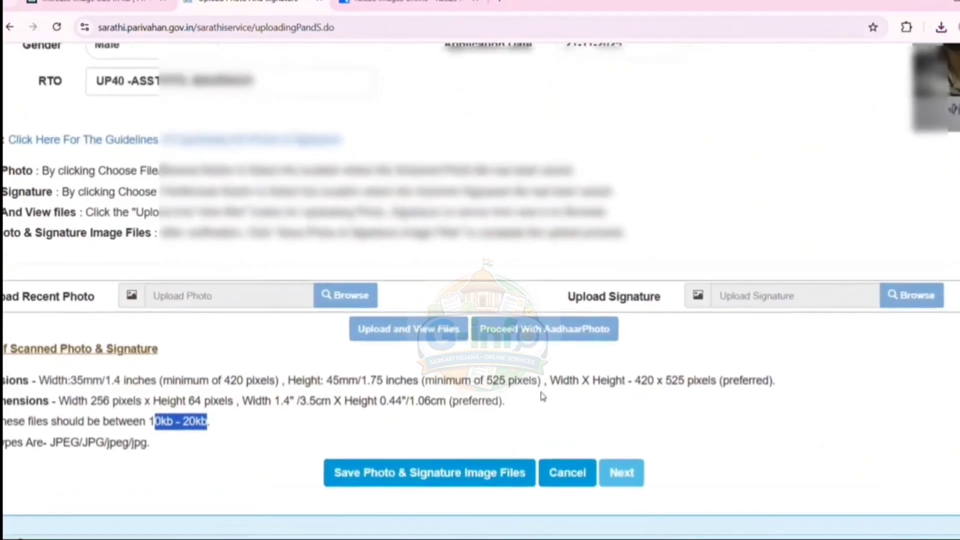
Save the photo and signature image files and confirm the save.
{"action": "left_click", "coordinate": [474, 479]}
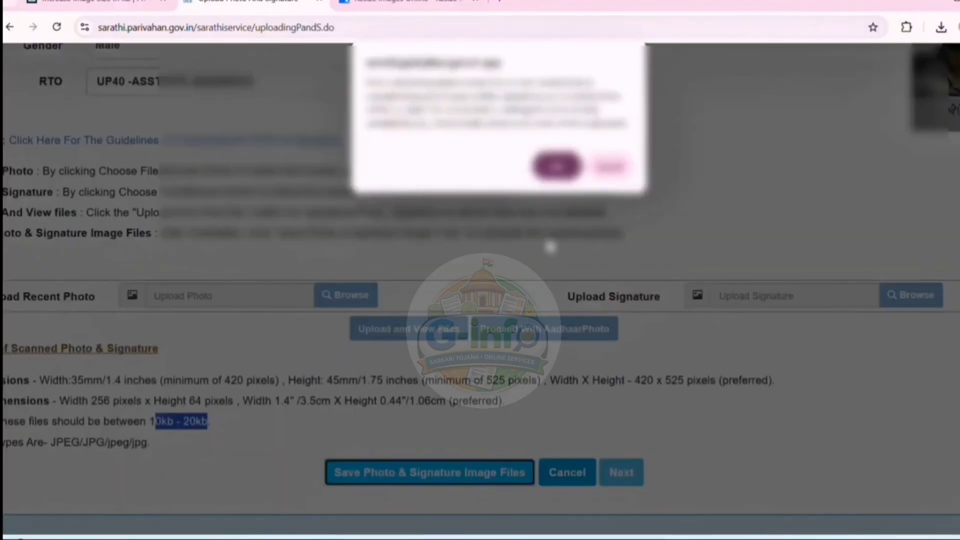
{"action": "key", "text": "Return"}
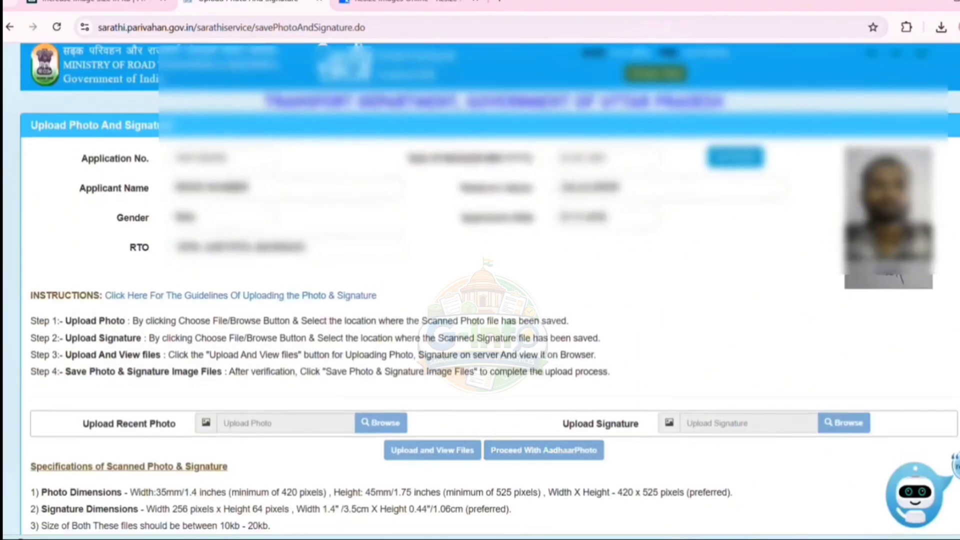
{"action": "scroll", "coordinate": [686, 244], "scroll_direction": "down", "scroll_amount": 3}
{"action": "scroll", "coordinate": [952, 385], "scroll_direction": "down", "scroll_amount": 1}
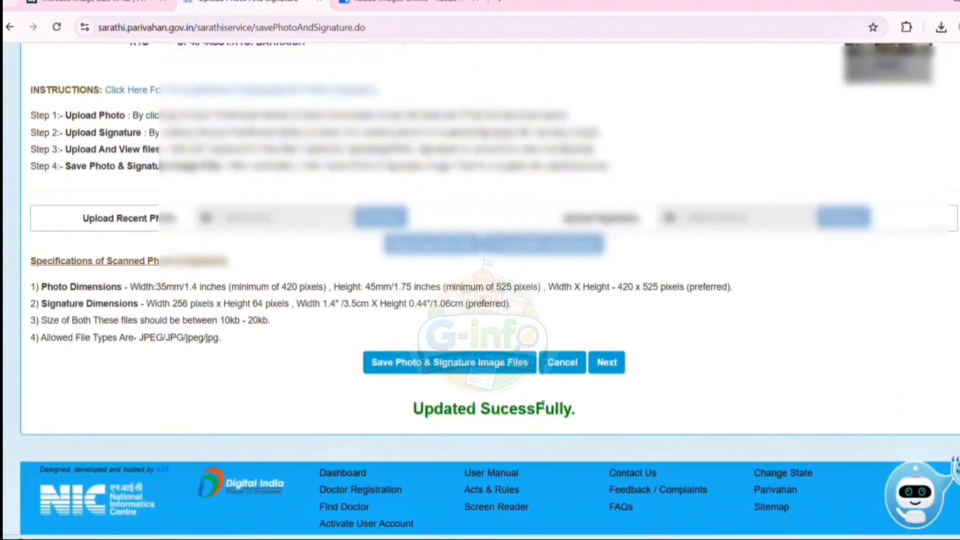
Move to Application Status and proceed with the pending FEE PAYMENT stage.
{"action": "left_click", "coordinate": [607, 367]}
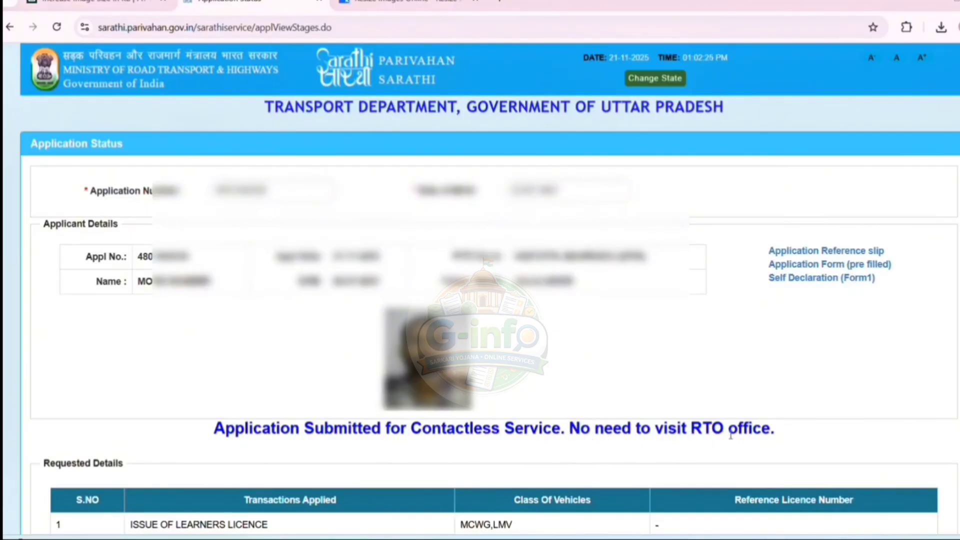
{"action": "scroll", "coordinate": [490, 289], "scroll_direction": "down", "scroll_amount": 6}
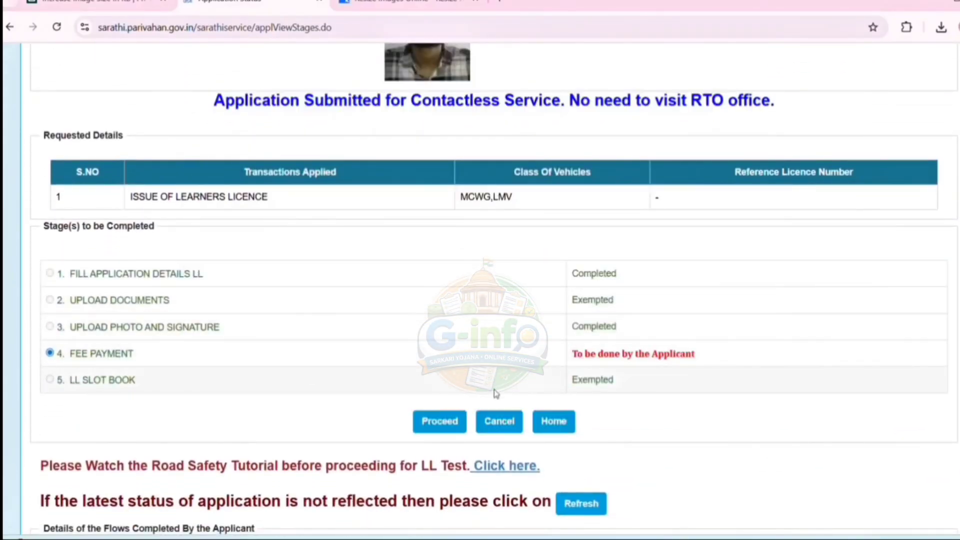
{"action": "left_click", "coordinate": [440, 421]}
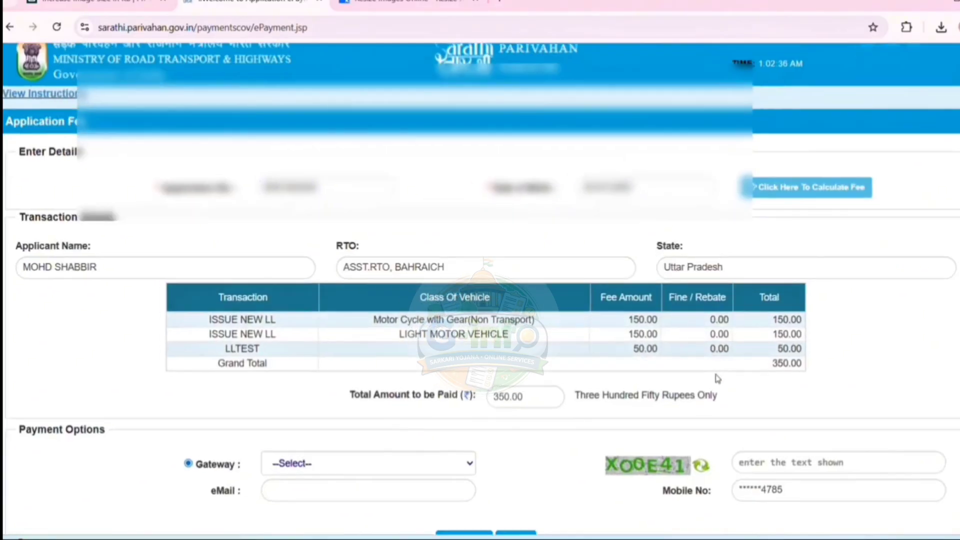
Choose Common PGI as the payment gateway and start entering the captcha.
{"action": "scroll", "coordinate": [718, 378], "scroll_direction": "up", "scroll_amount": 4}
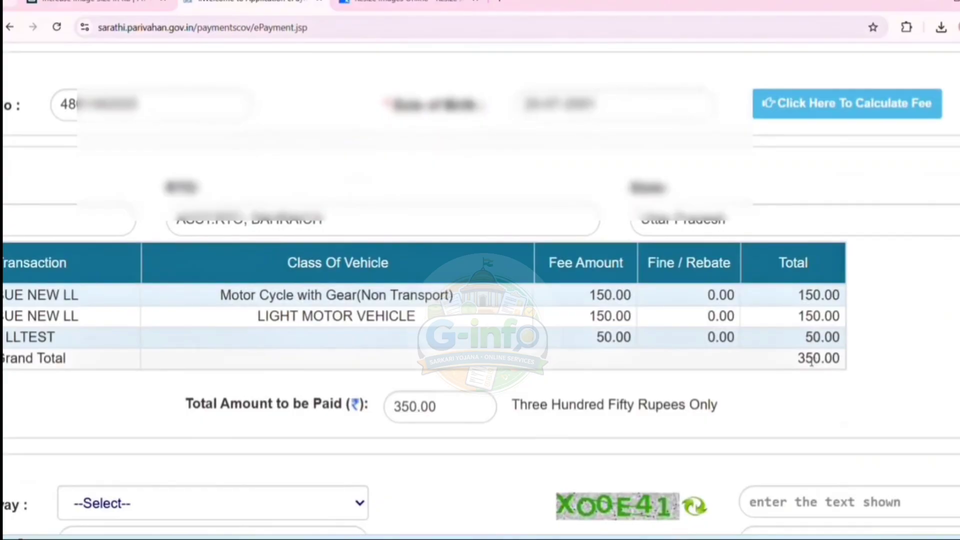
{"action": "scroll", "coordinate": [476, 393], "scroll_direction": "down", "scroll_amount": 4}
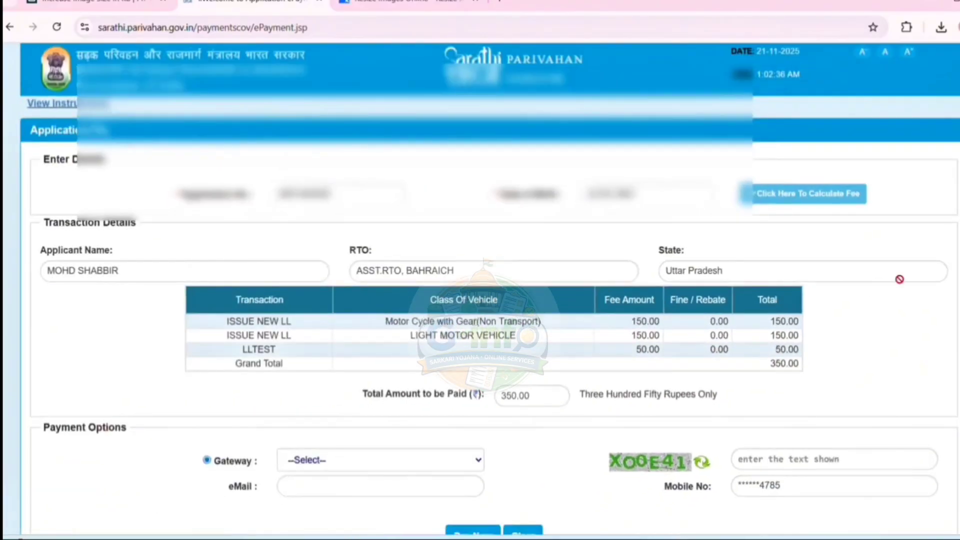
{"action": "scroll", "coordinate": [435, 375], "scroll_direction": "down", "scroll_amount": 2}
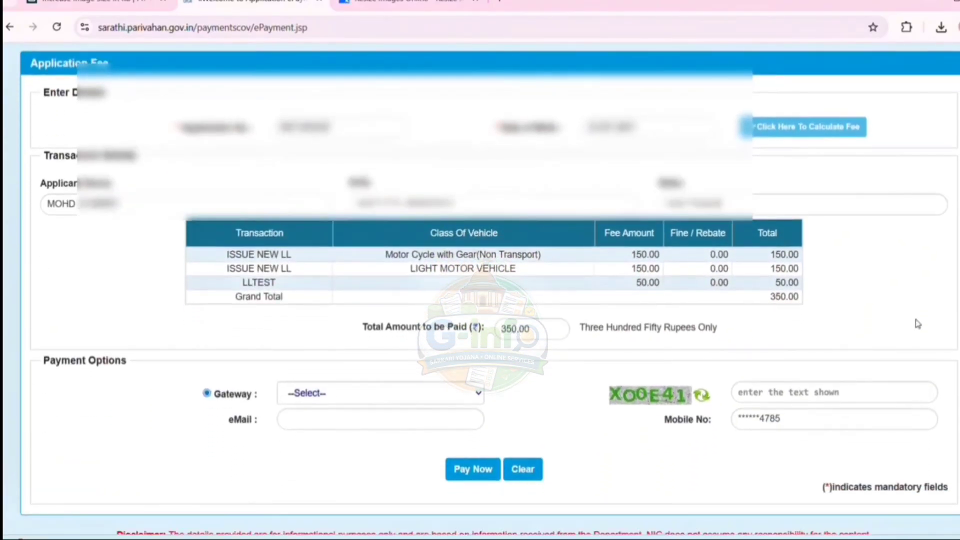
{"action": "left_click", "coordinate": [414, 394]}
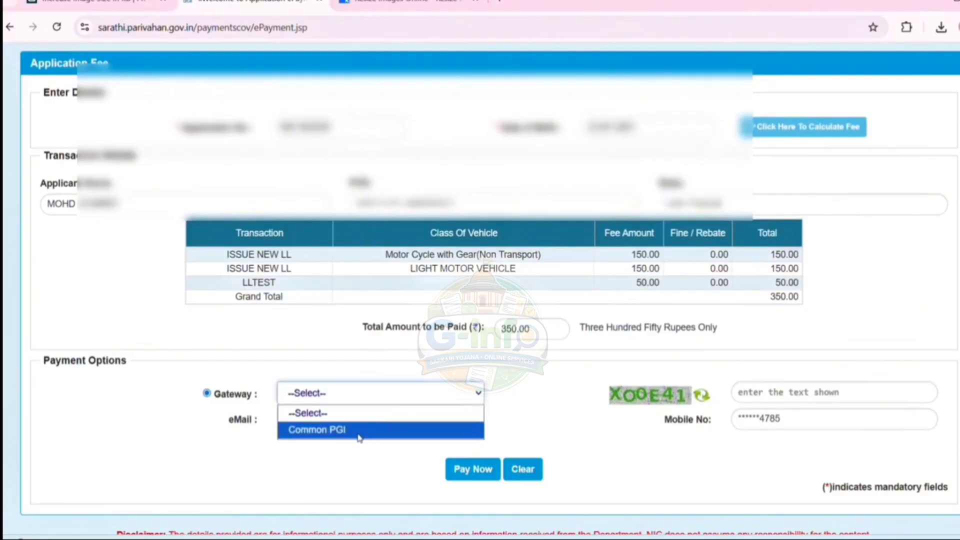
{"action": "left_click", "coordinate": [353, 432]}
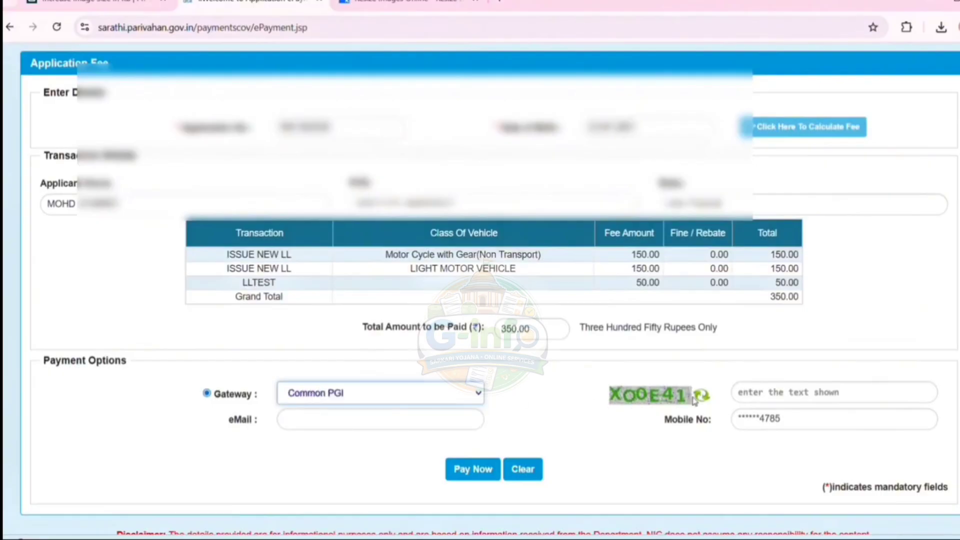
{"action": "left_click", "coordinate": [772, 396]}
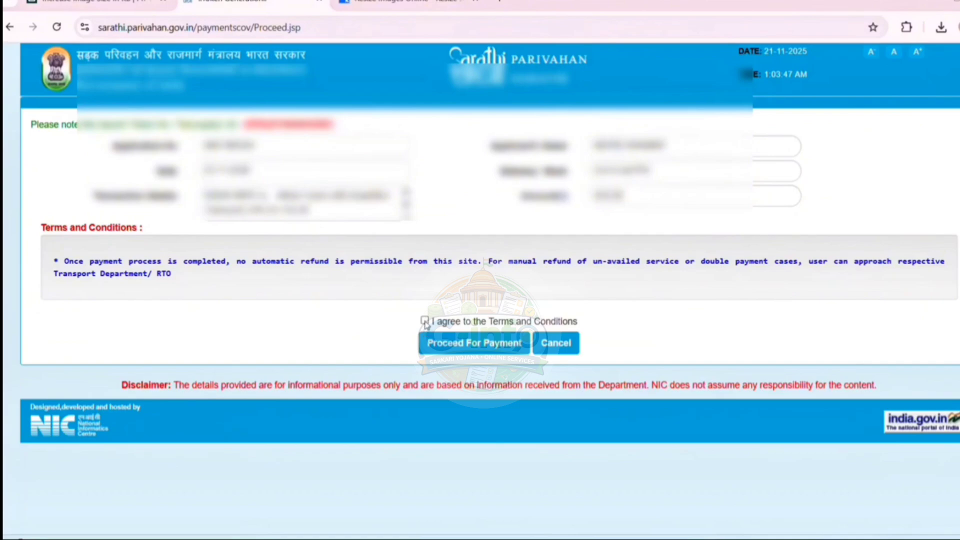
Pay the 350.00 fee through the SBI (Multi Bank Payment) gateway, accepting the terms.
{"action": "left_click", "coordinate": [489, 351]}
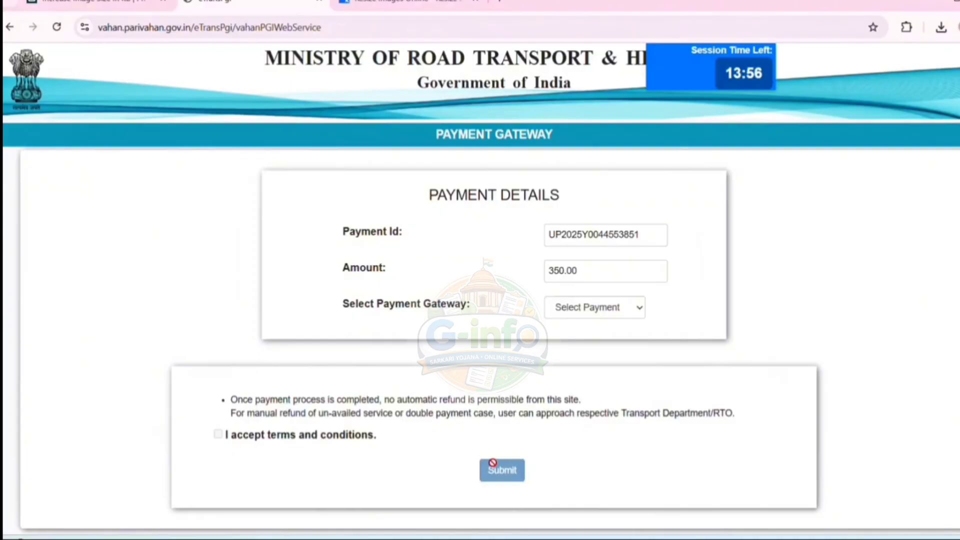
{"action": "left_click", "coordinate": [580, 311]}
{"action": "left_click", "coordinate": [590, 345]}
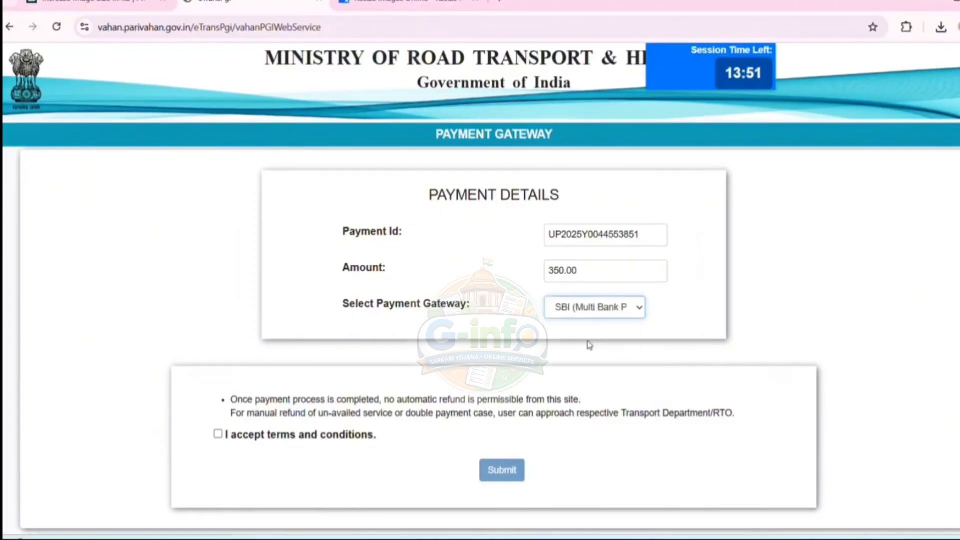
{"action": "left_click", "coordinate": [218, 435]}
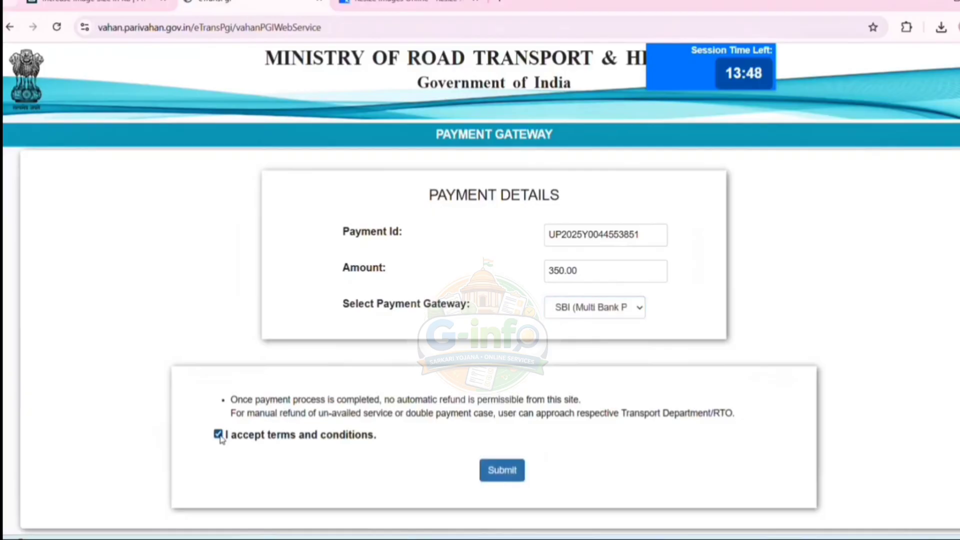
{"action": "left_click", "coordinate": [505, 472]}
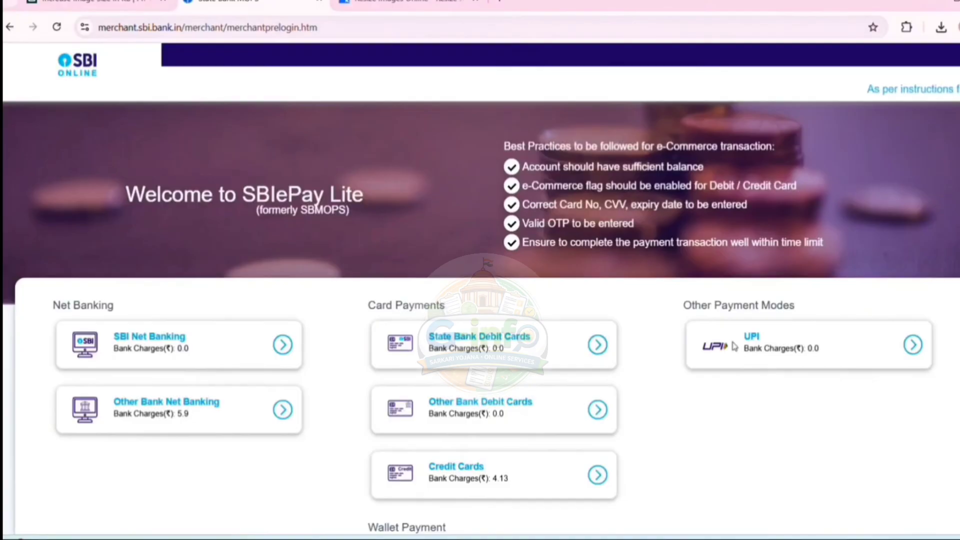
Pay the 350.00 fee by UPI QR code and return to the transport department site.
{"action": "left_click", "coordinate": [903, 349]}
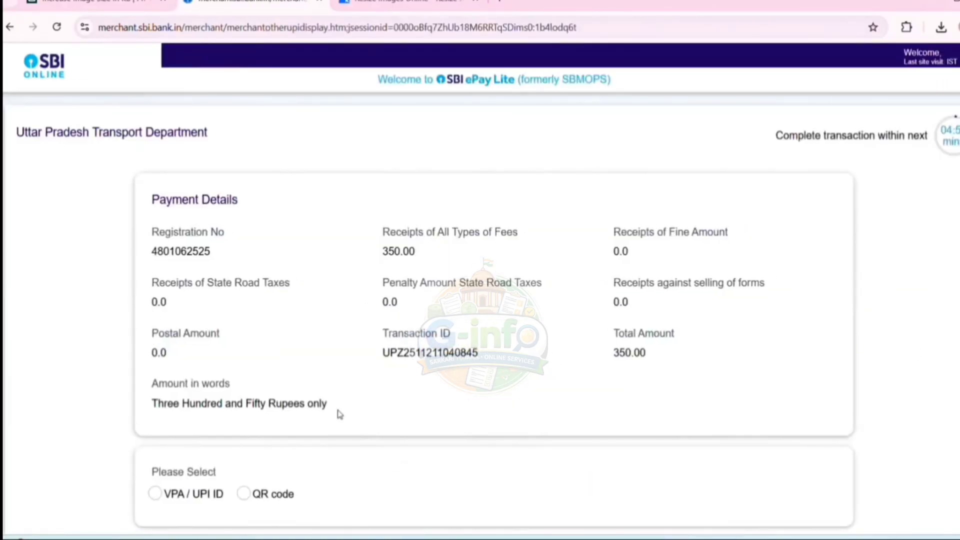
{"action": "left_click", "coordinate": [244, 495]}
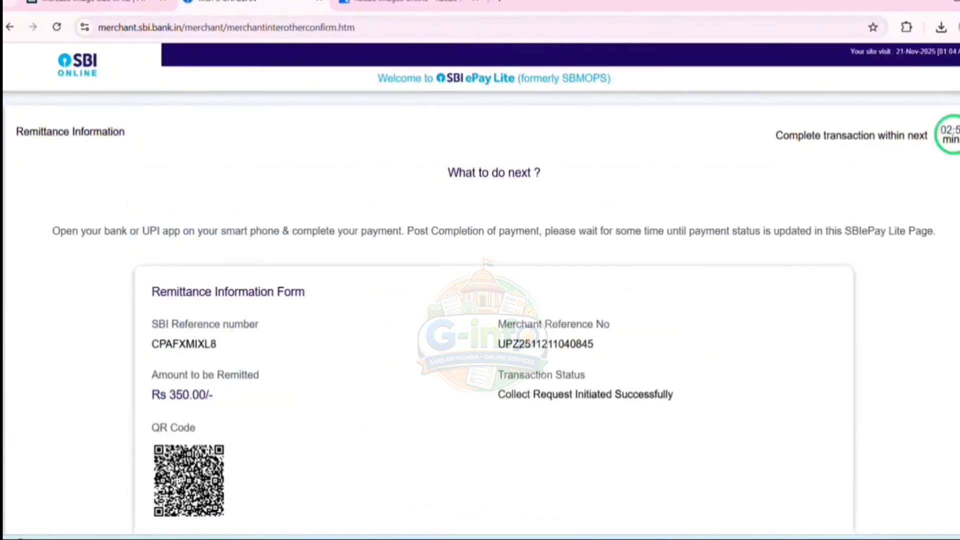
{"action": "scroll", "coordinate": [507, 385], "scroll_direction": "down", "scroll_amount": 3}
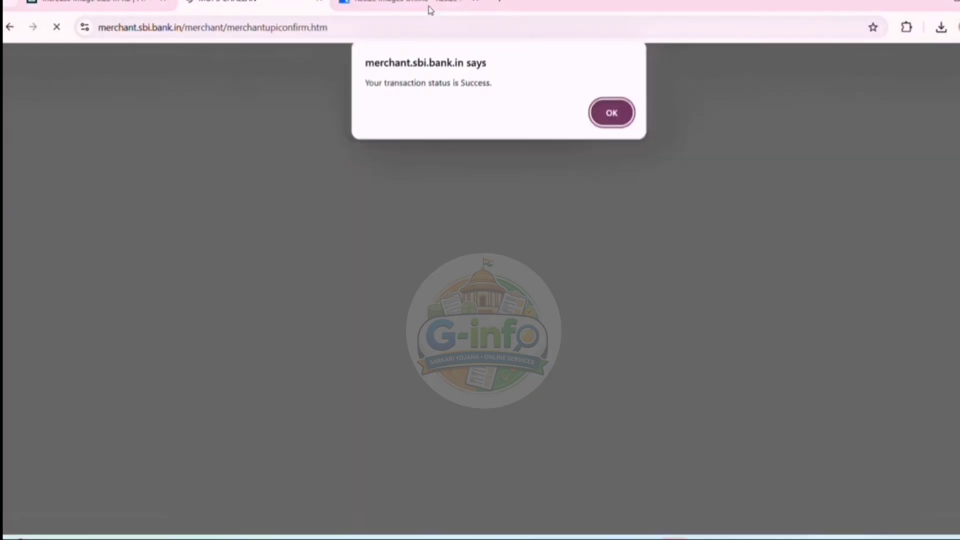
{"action": "left_click", "coordinate": [612, 113]}
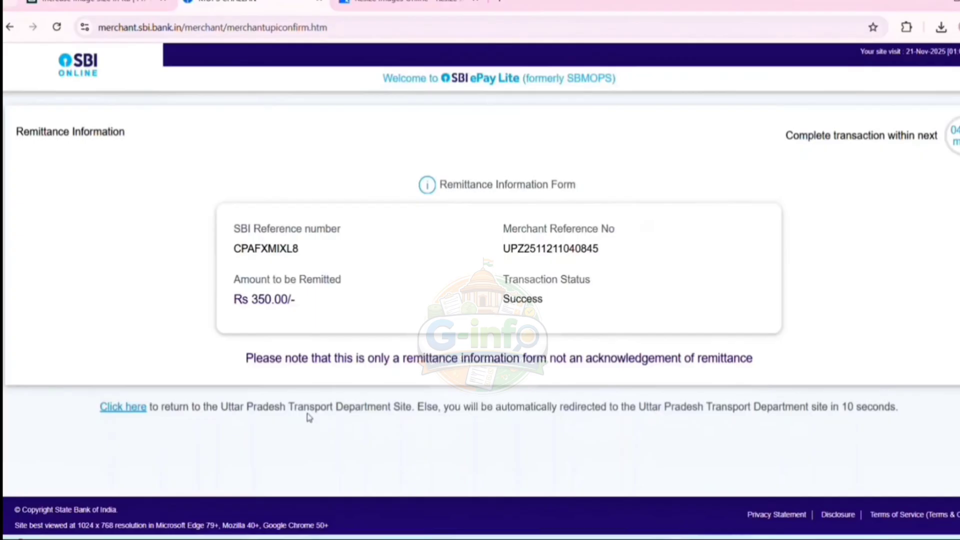
{"action": "left_click", "coordinate": [133, 410]}
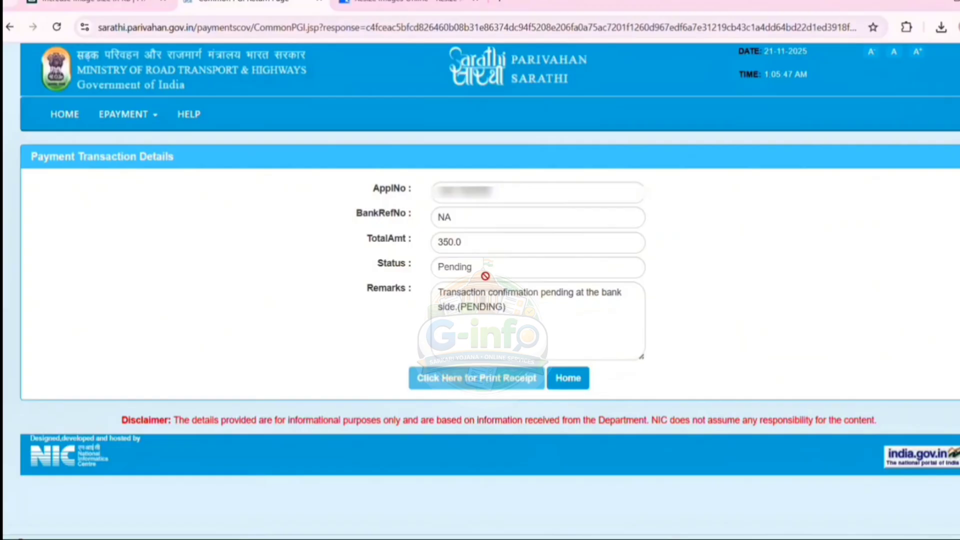
Go back to the Sarathi home page and open the Application Status lookup.
{"action": "left_click", "coordinate": [567, 379]}
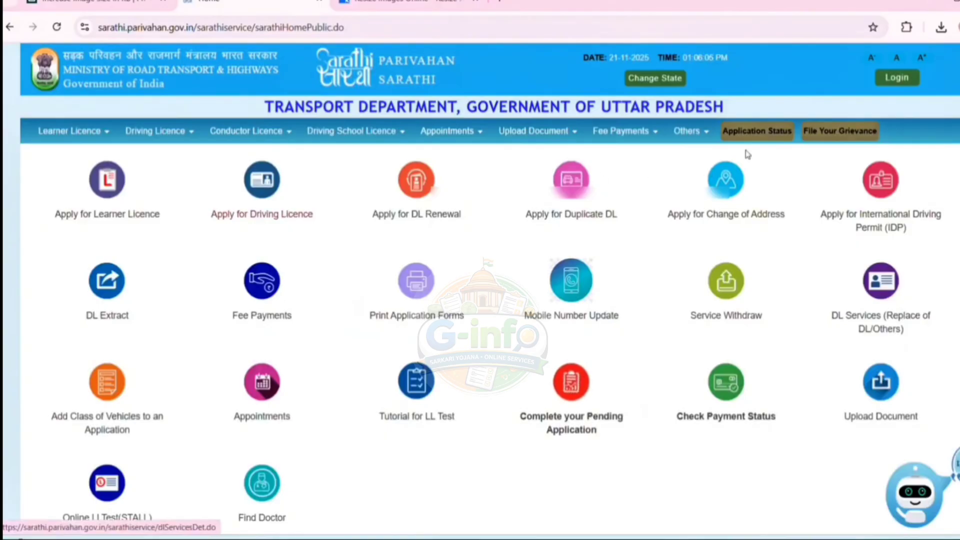
{"action": "scroll", "coordinate": [724, 161], "scroll_direction": "up", "scroll_amount": 3}
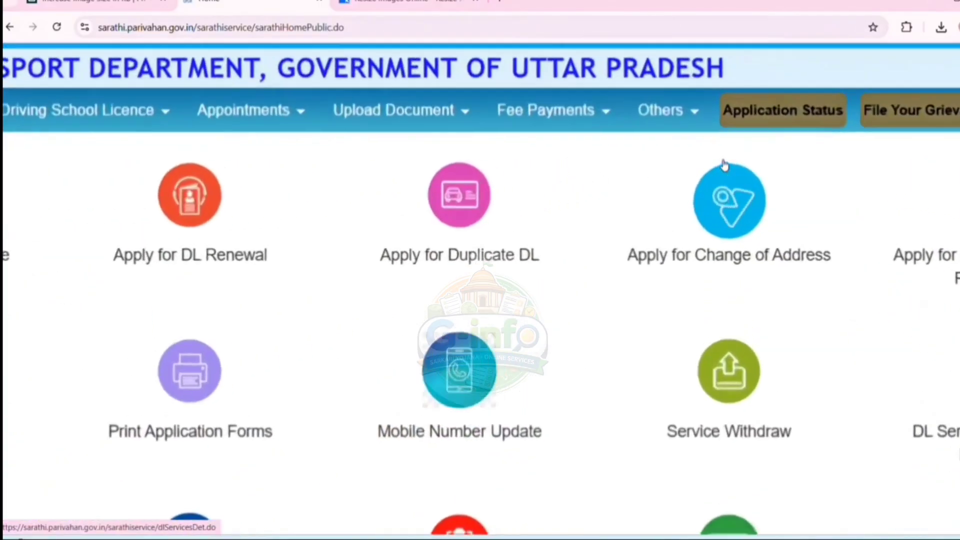
{"action": "left_click", "coordinate": [827, 108]}
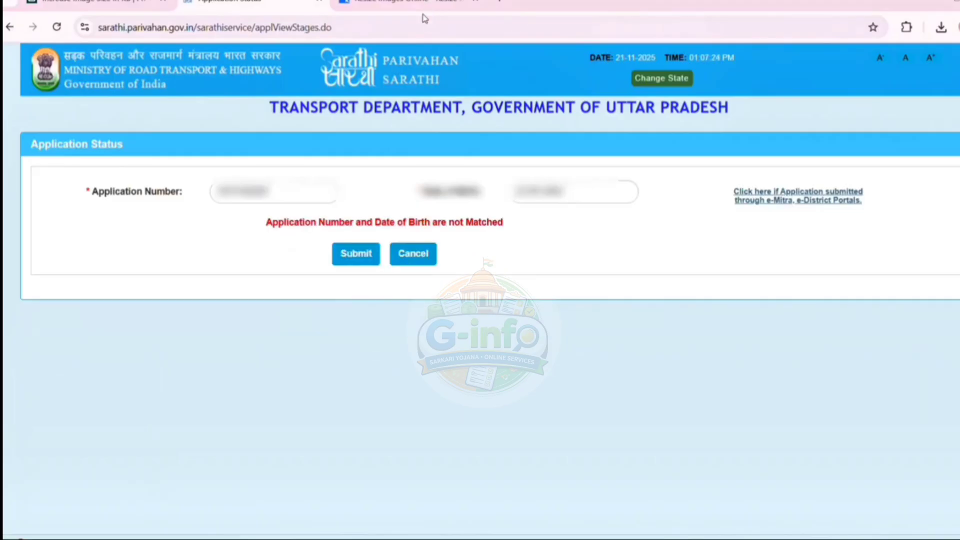
Submit the application status lookup and continue to the pending Fee Payment stage.
{"action": "left_click", "coordinate": [366, 257]}
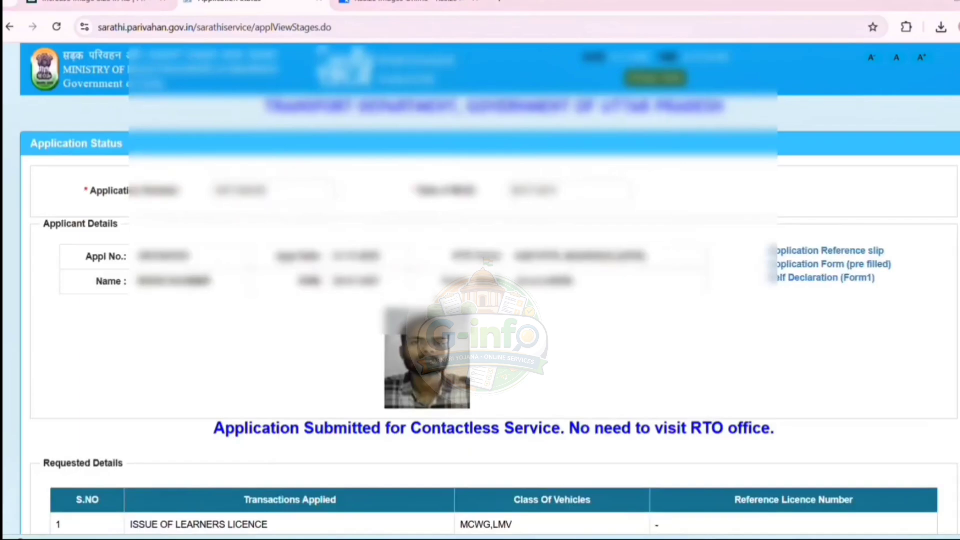
{"action": "scroll", "coordinate": [480, 280], "scroll_direction": "down", "scroll_amount": 6}
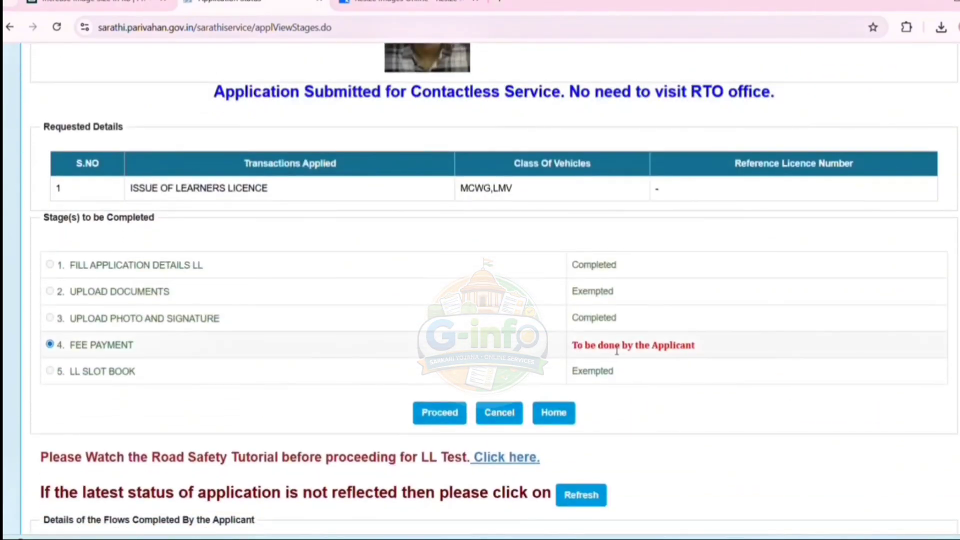
{"action": "left_click", "coordinate": [440, 413]}
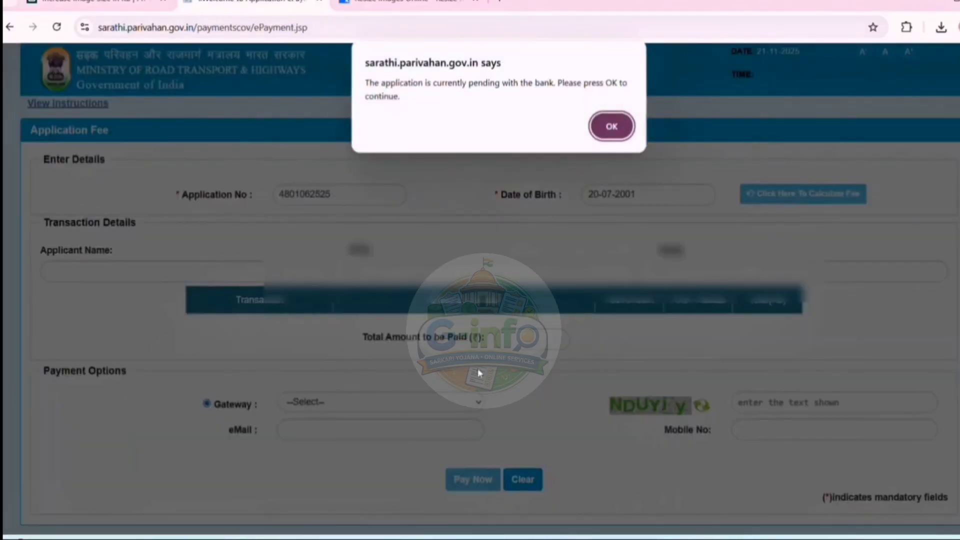
Verify the payment status with the captcha, view the Pending 350.0 transaction, then return home.
{"action": "left_click", "coordinate": [610, 133]}
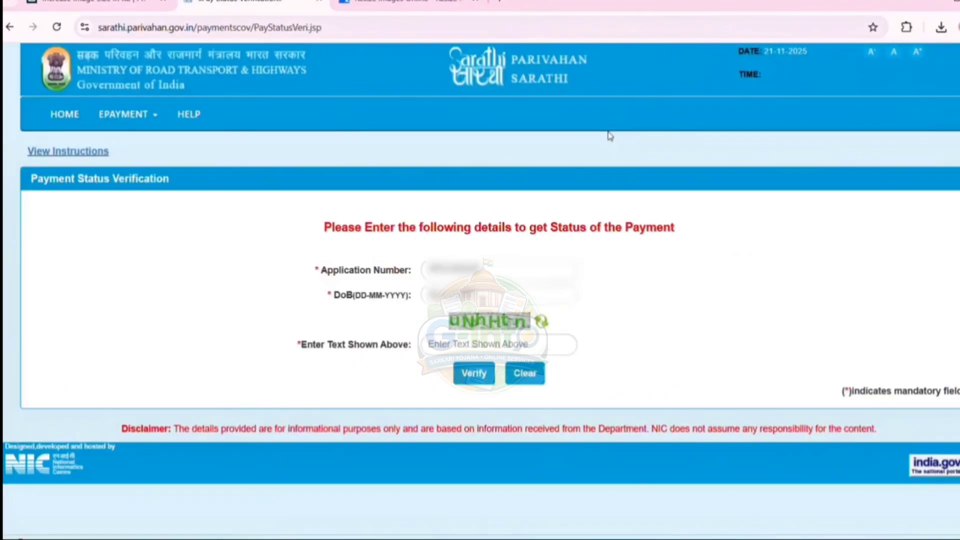
{"action": "left_click", "coordinate": [475, 344]}
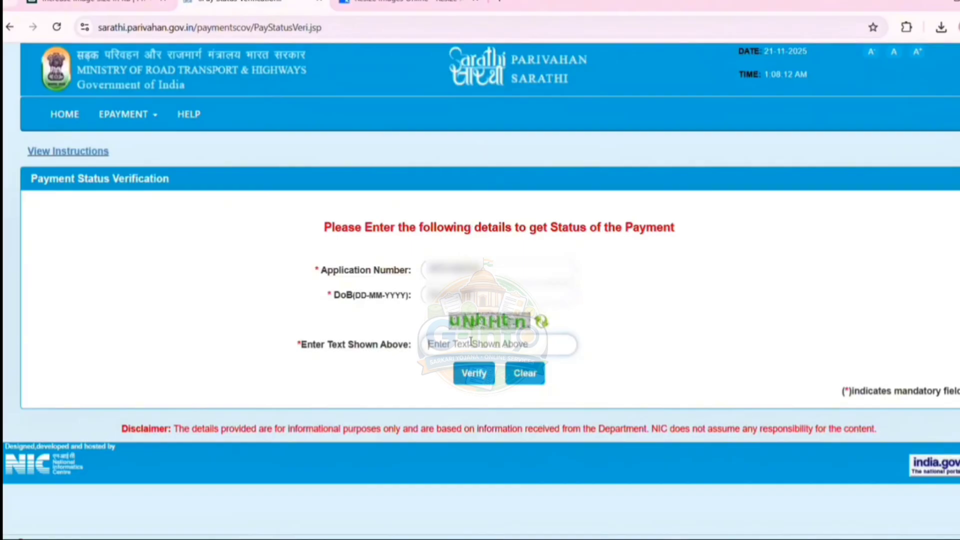
{"action": "type", "text": "uNhtn"}
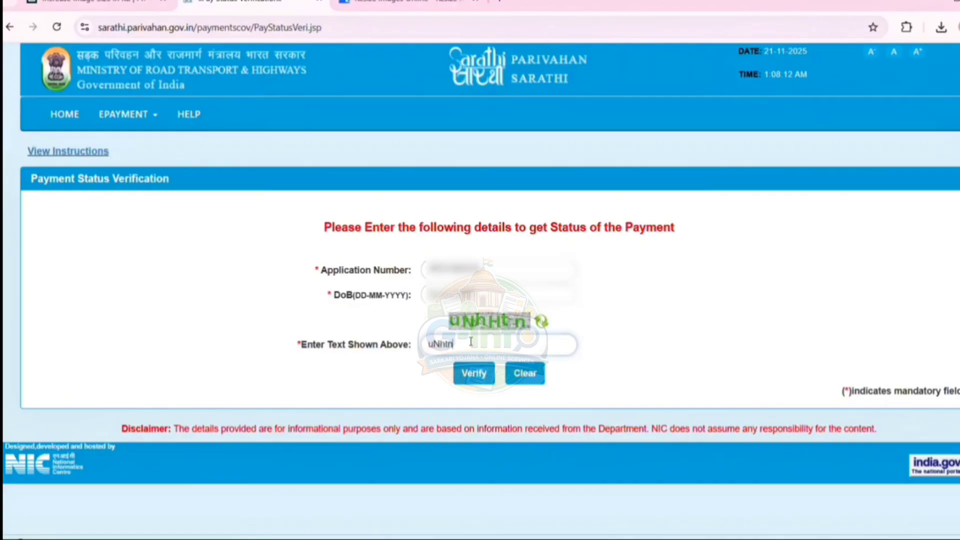
{"action": "left_click", "coordinate": [474, 373]}
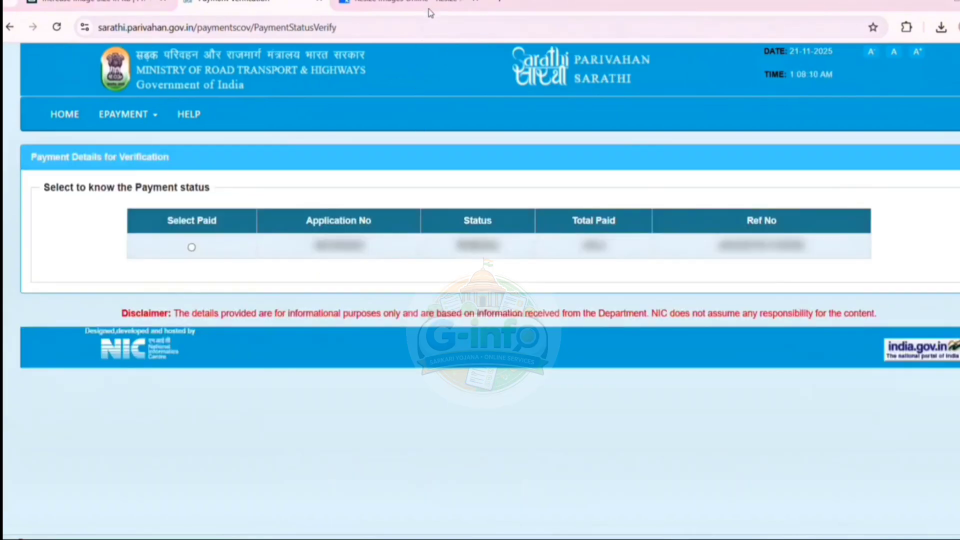
{"action": "left_click", "coordinate": [192, 248]}
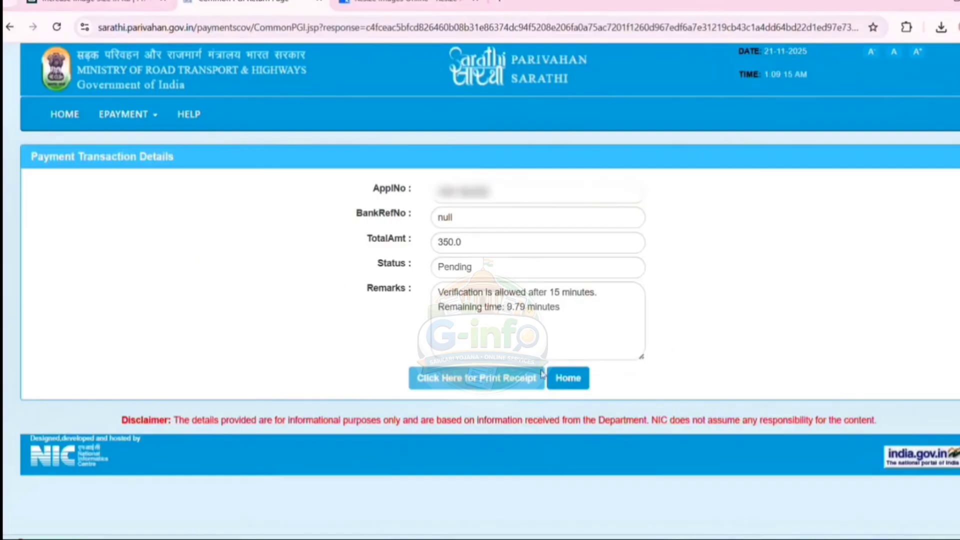
{"action": "left_click", "coordinate": [566, 378]}
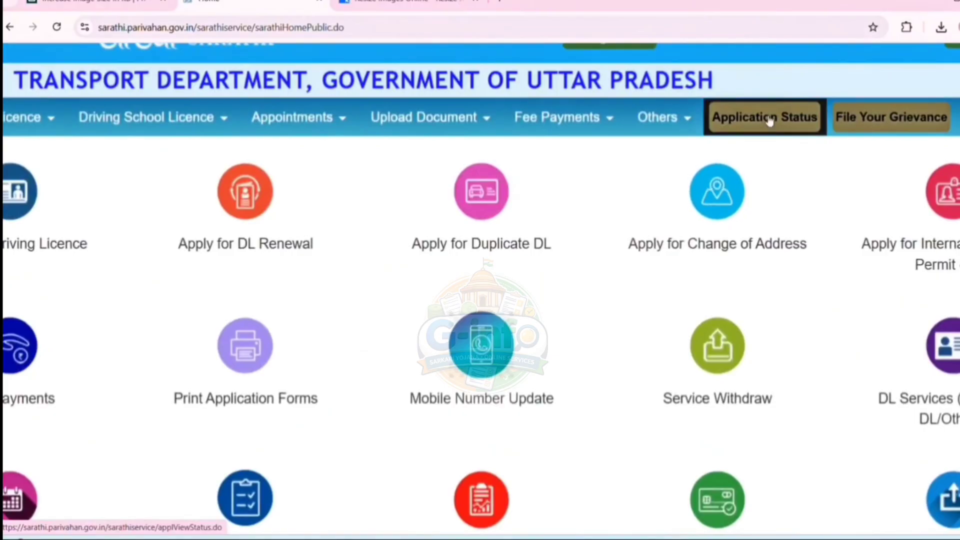
Look up the application status and open the Road Safety Tutorial request page.
{"action": "left_click", "coordinate": [769, 120]}
{"action": "left_click", "coordinate": [282, 192]}
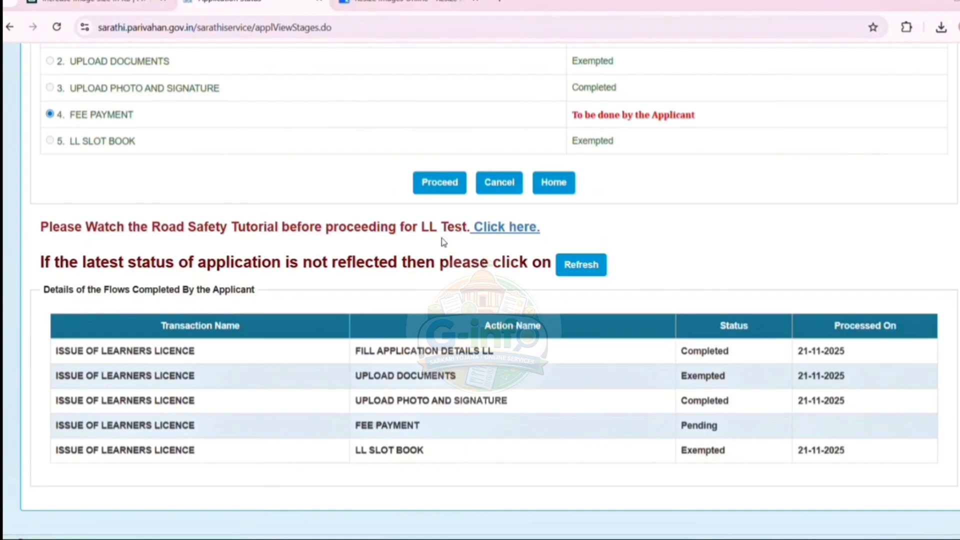
{"action": "left_click", "coordinate": [524, 237]}
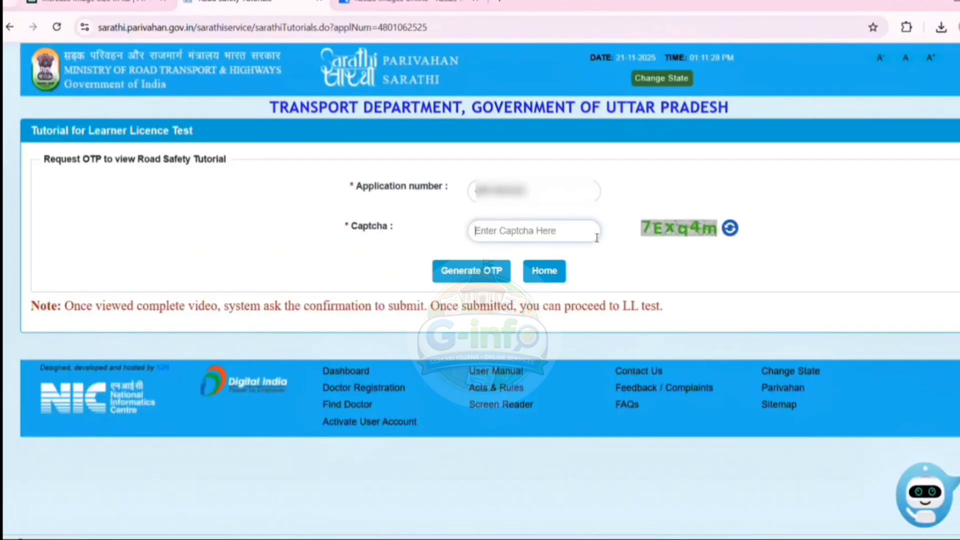
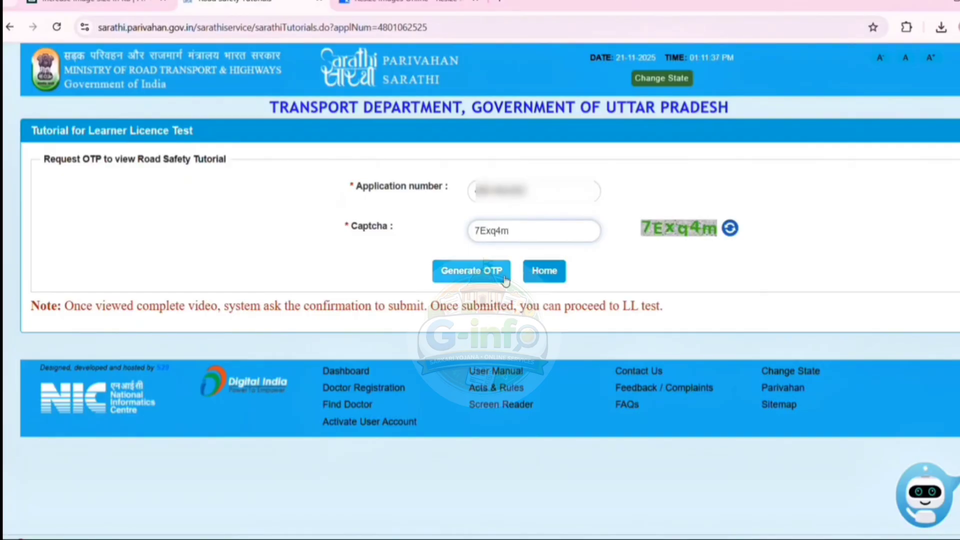
Enter the captcha, generate a tutorial OTP, and submit the received code.
{"action": "left_click", "coordinate": [476, 273]}
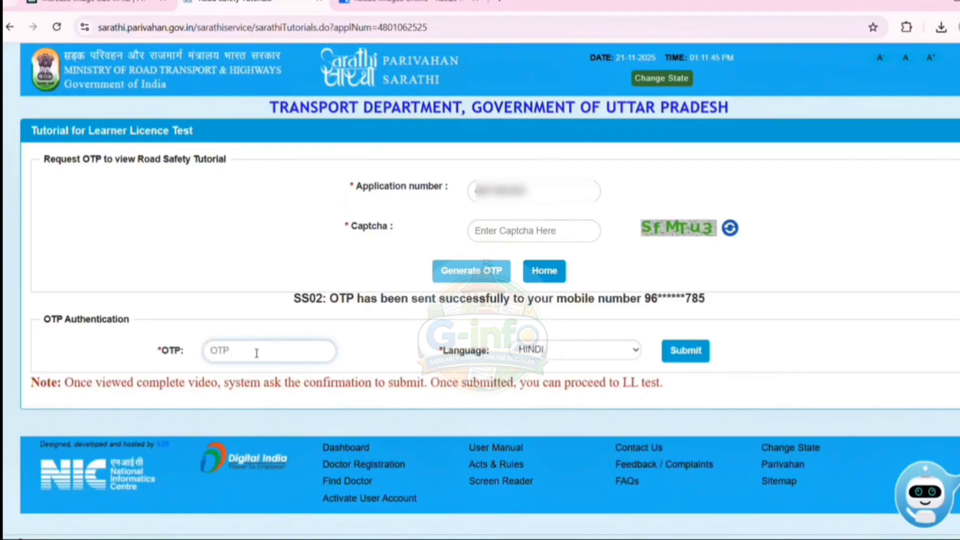
{"action": "left_click", "coordinate": [685, 352]}
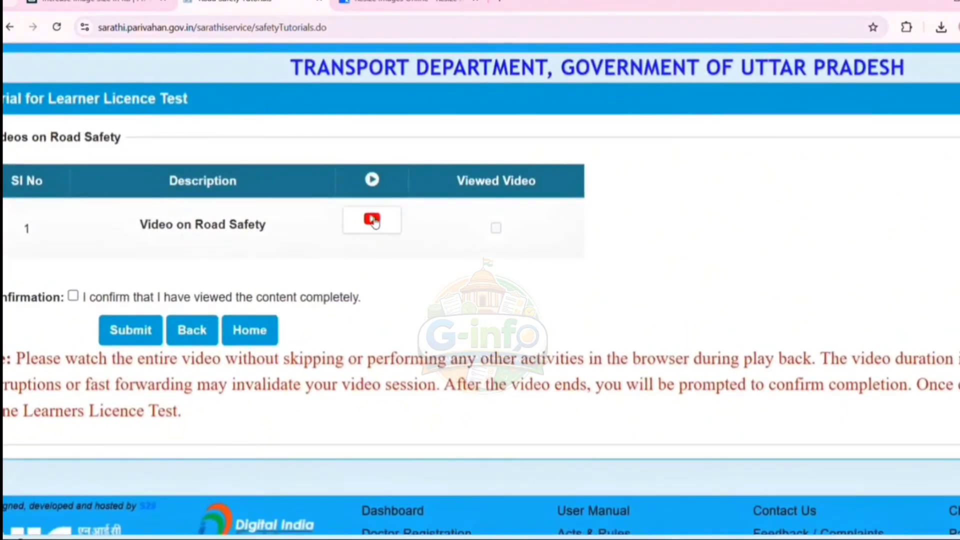
Confirm and play the road safety video, submit it as viewed, and return home.
{"action": "left_click", "coordinate": [73, 295]}
{"action": "left_click", "coordinate": [373, 220]}
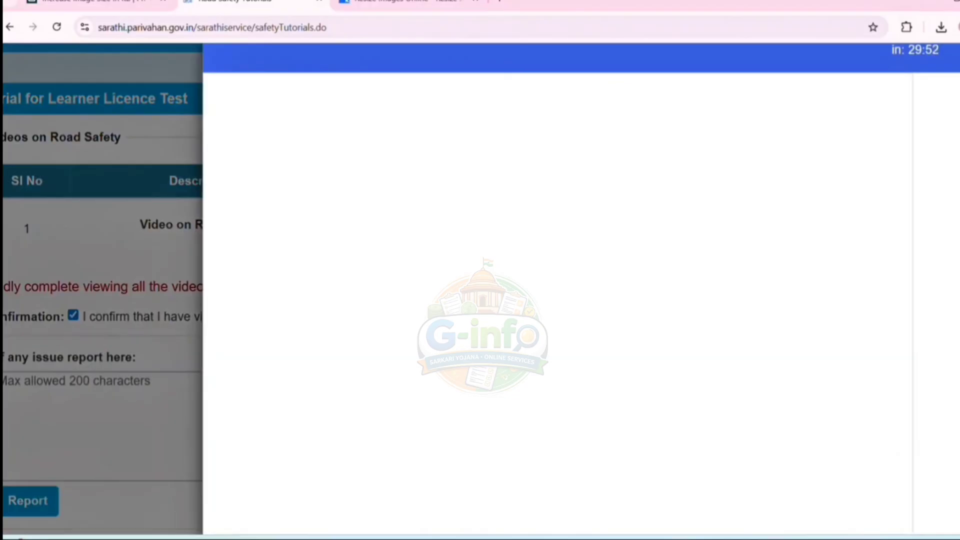
{"action": "scroll", "coordinate": [580, 290], "scroll_direction": "up", "scroll_amount": 1}
{"action": "scroll", "coordinate": [955, 190], "scroll_direction": "down", "scroll_amount": 8}
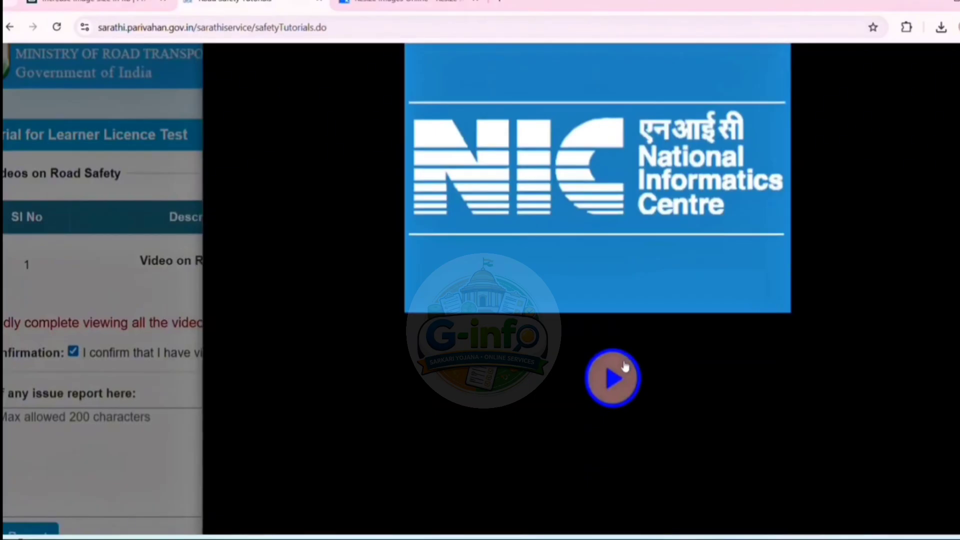
{"action": "left_click", "coordinate": [614, 379]}
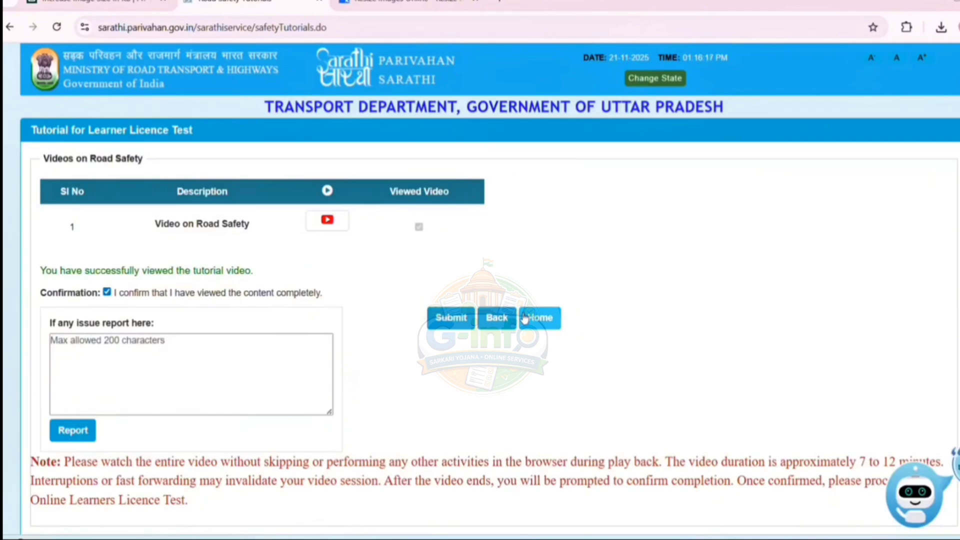
{"action": "left_click", "coordinate": [451, 319]}
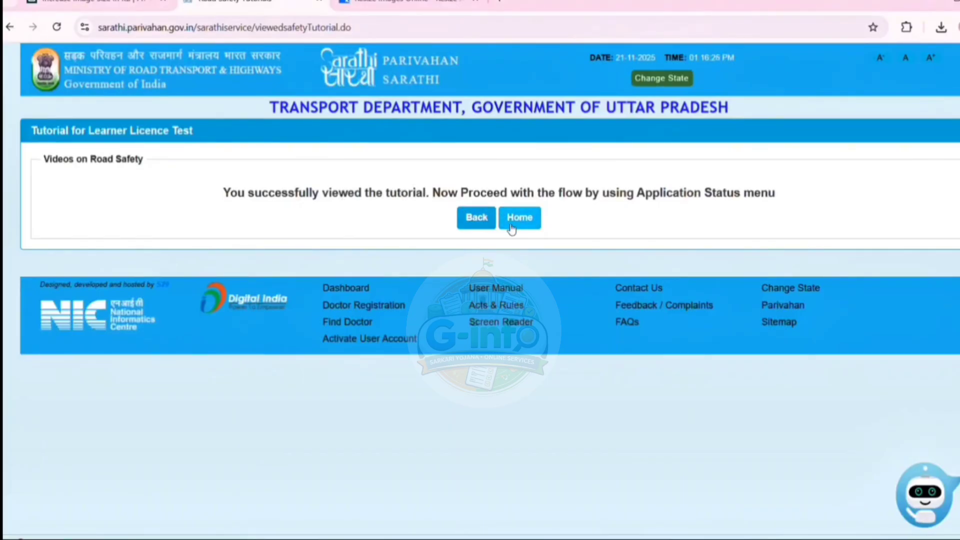
{"action": "left_click", "coordinate": [511, 229]}
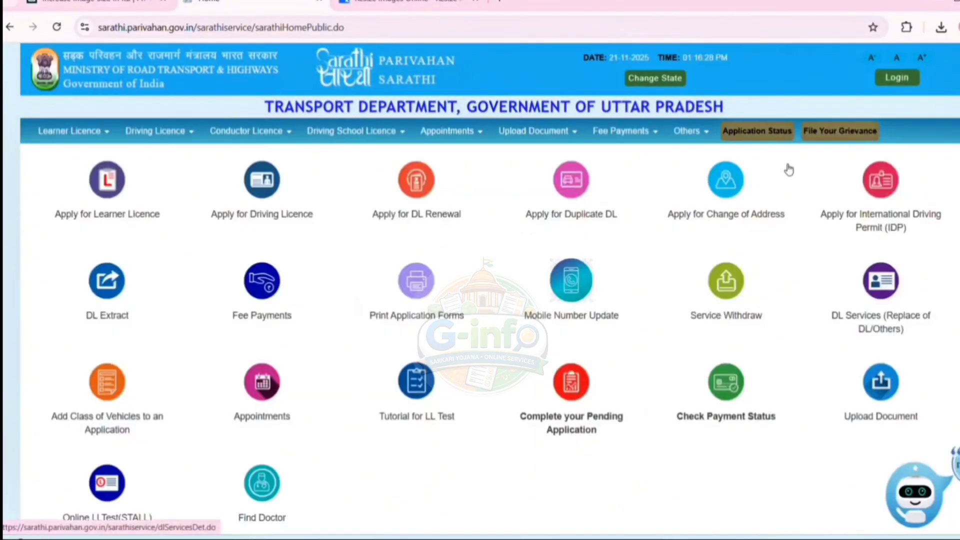
Check the application status, expand View More, and highlight the pending licence approval action.
{"action": "scroll", "coordinate": [739, 186], "scroll_direction": "up", "scroll_amount": 3}
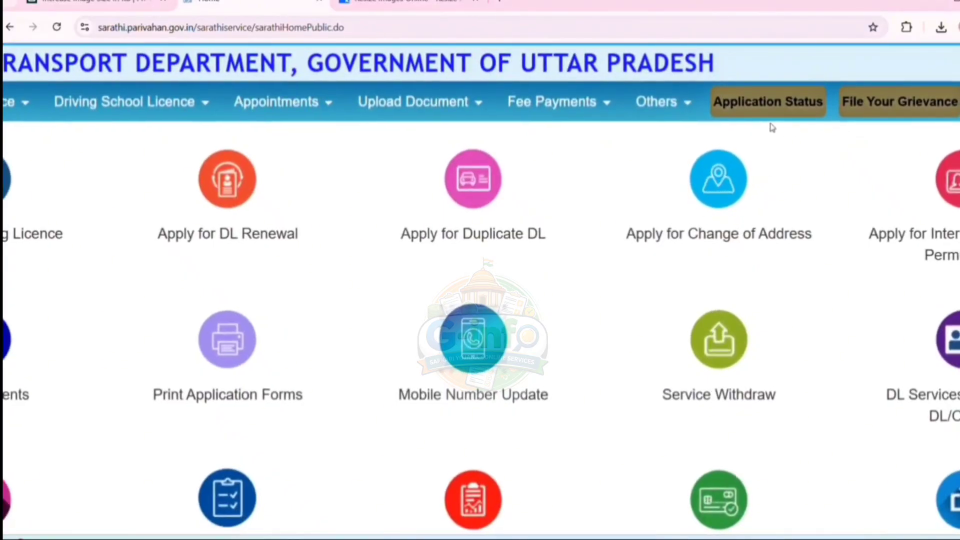
{"action": "scroll", "coordinate": [773, 128], "scroll_direction": "down", "scroll_amount": 3}
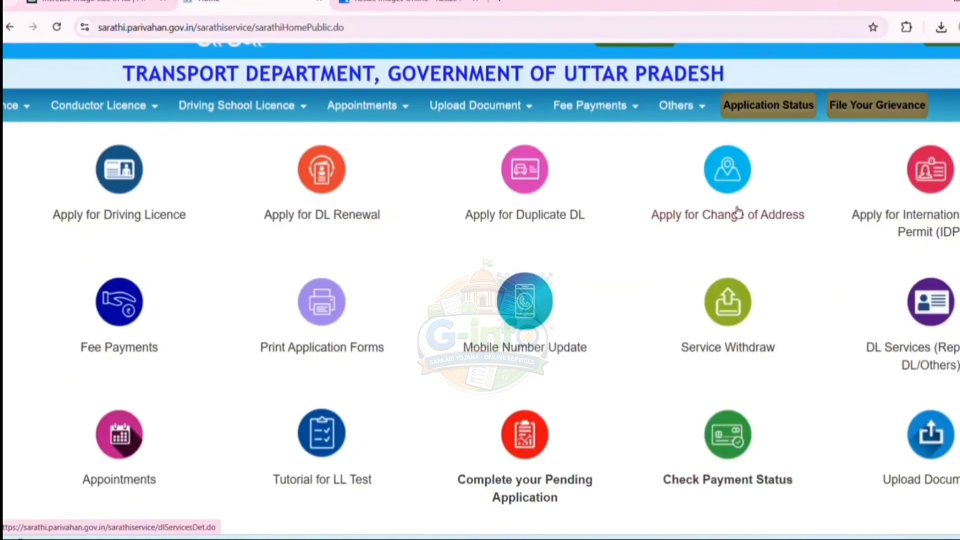
{"action": "left_click", "coordinate": [762, 118]}
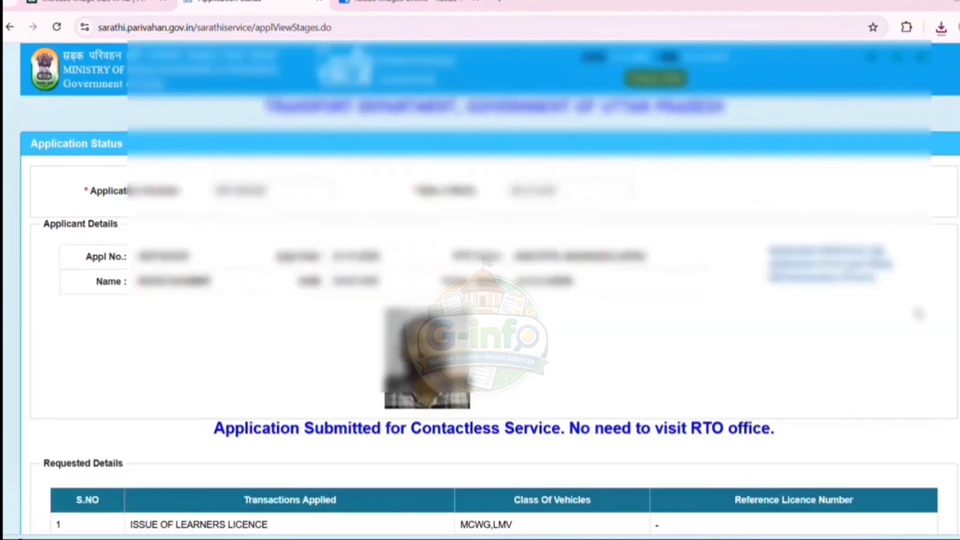
{"action": "scroll", "coordinate": [841, 334], "scroll_direction": "down", "scroll_amount": 8}
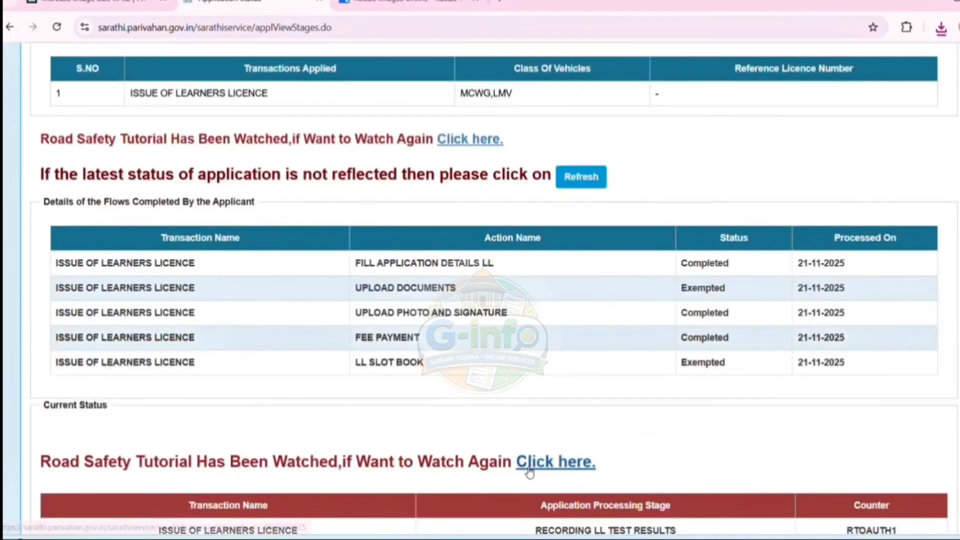
{"action": "scroll", "coordinate": [632, 454], "scroll_direction": "down", "scroll_amount": 3}
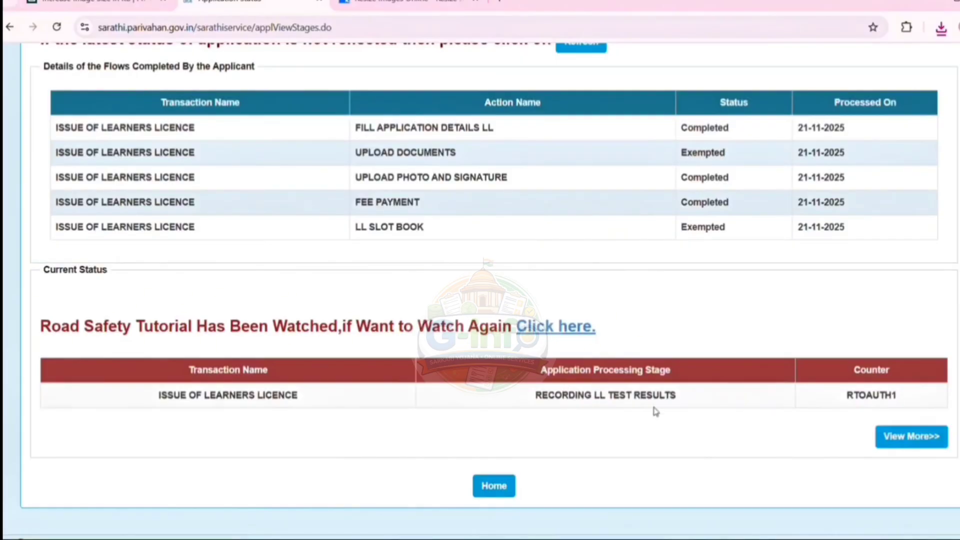
{"action": "left_click", "coordinate": [920, 438]}
{"action": "scroll", "coordinate": [883, 416], "scroll_direction": "down", "scroll_amount": 3}
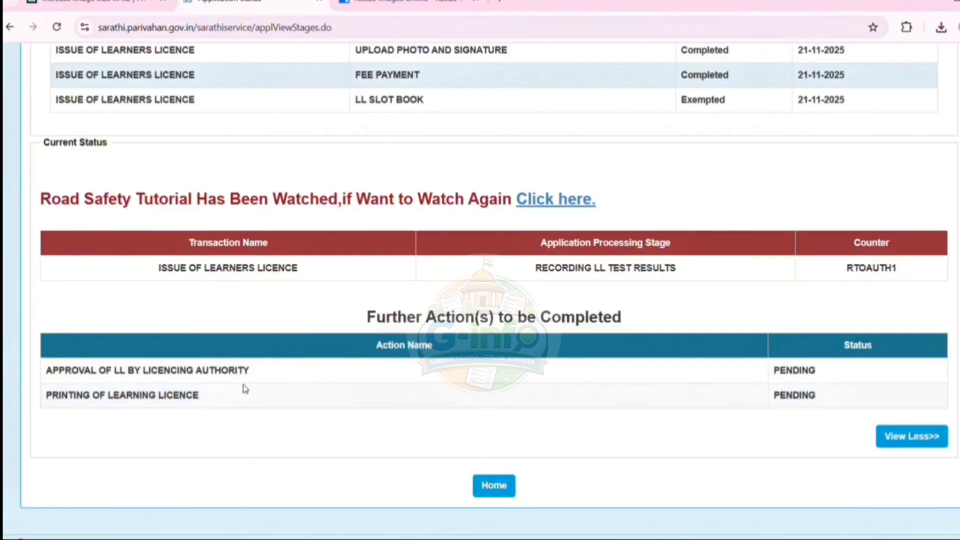
{"action": "left_click_drag", "start_coordinate": [106, 371], "coordinate": [236, 370]}
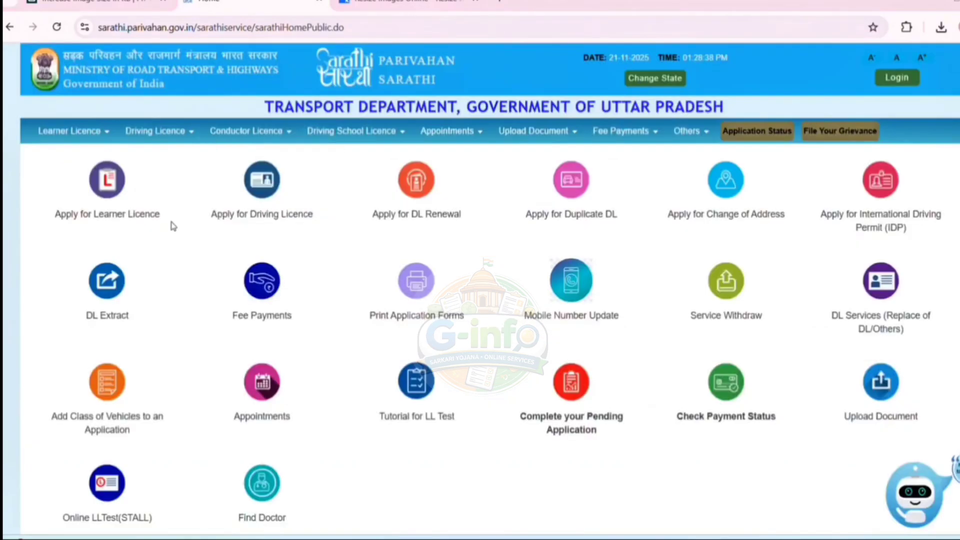
Go to Online LLTest(Stall) under Learner Licence and start filling in the LL application number.
{"action": "scroll", "coordinate": [173, 226], "scroll_direction": "up", "scroll_amount": 3}
{"action": "scroll", "coordinate": [173, 226], "scroll_direction": "down", "scroll_amount": 2}
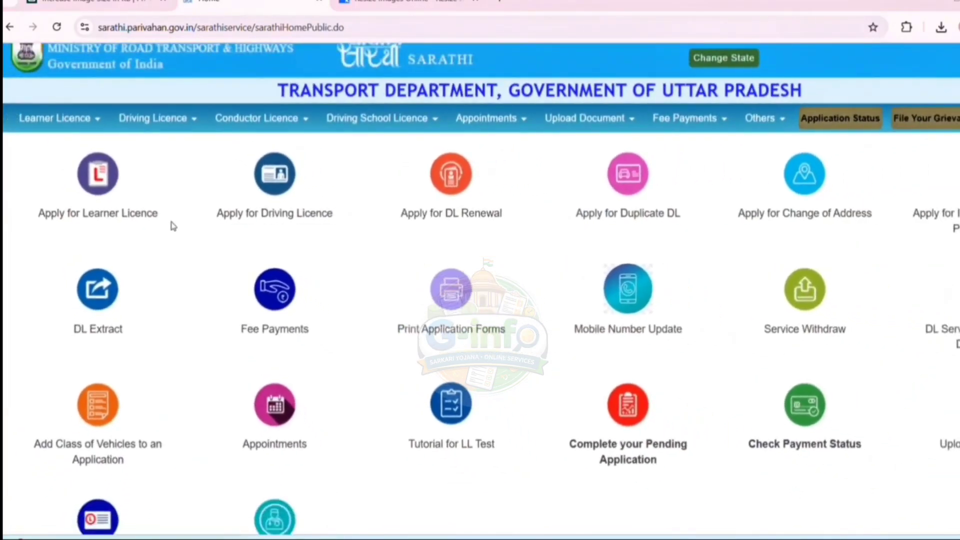
{"action": "left_click", "coordinate": [57, 125]}
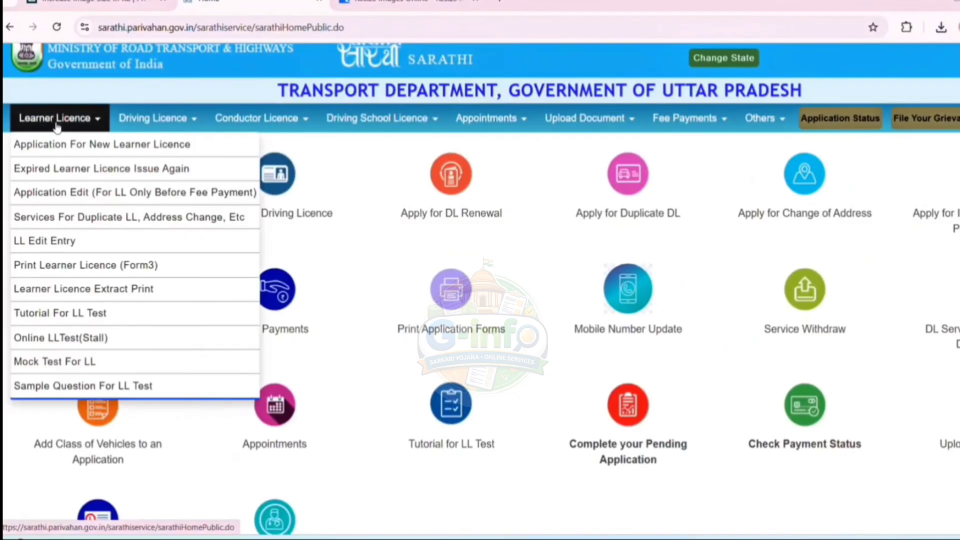
{"action": "left_click", "coordinate": [69, 339]}
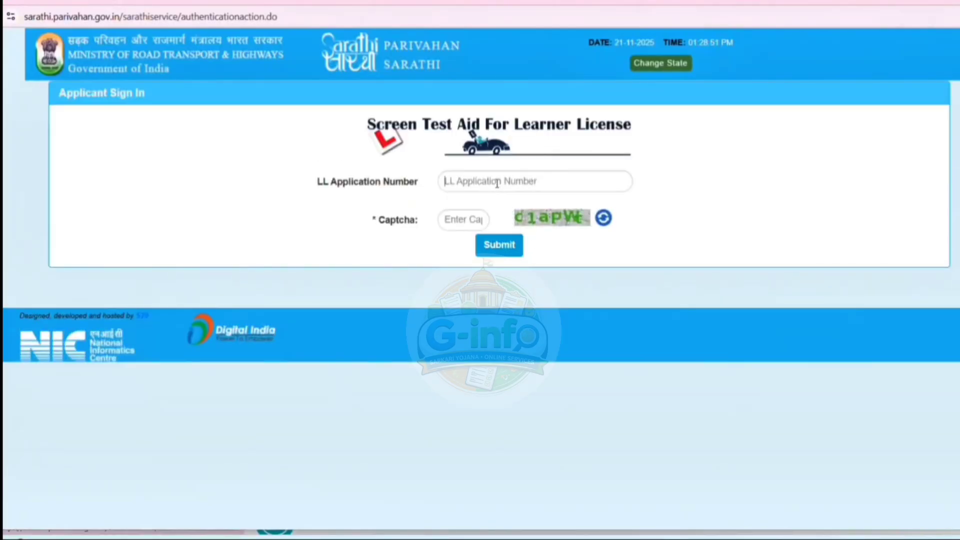
{"action": "left_click", "coordinate": [498, 183]}
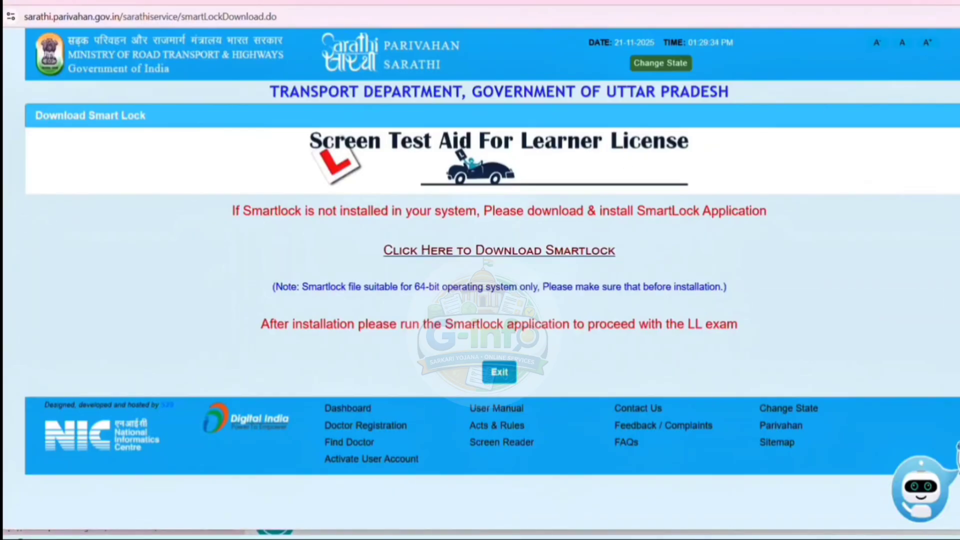
Use 'Click Here to Download Smartlock' to begin the 157 MB Smartlock64.exe download.
{"action": "left_click", "coordinate": [499, 250]}
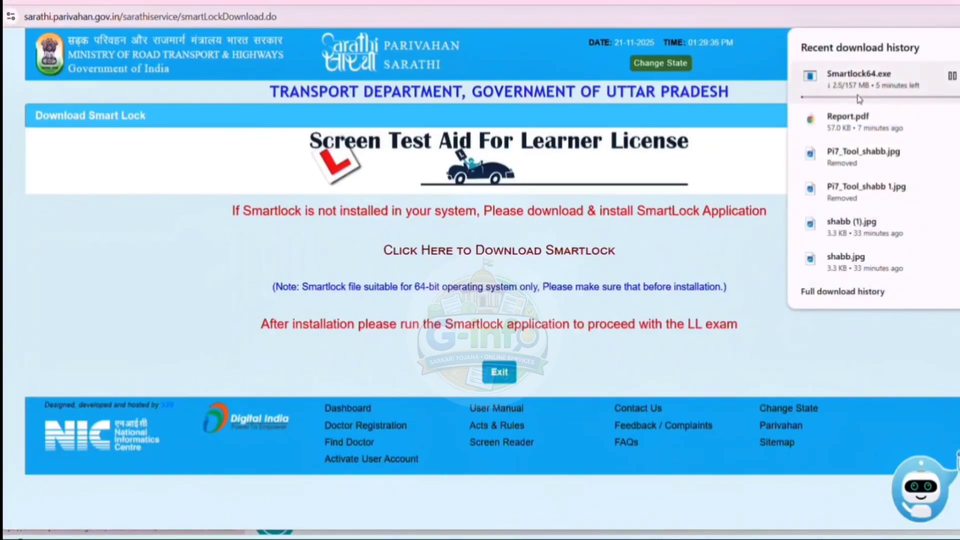